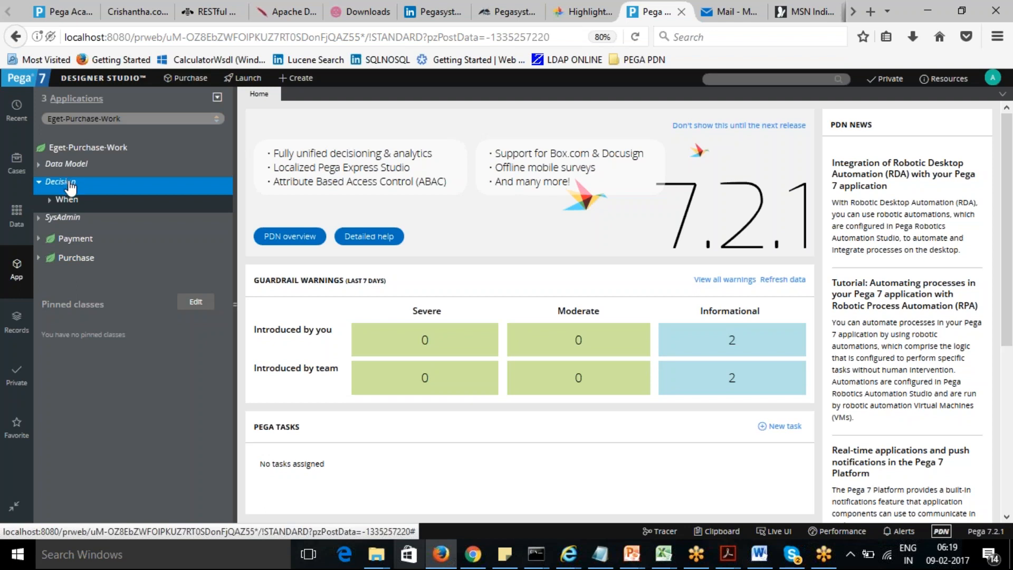
- Create a new decision table labelled CheckTotalAmount in the Decision category and open it
right_click(71, 187)
mouse_move(68, 196)
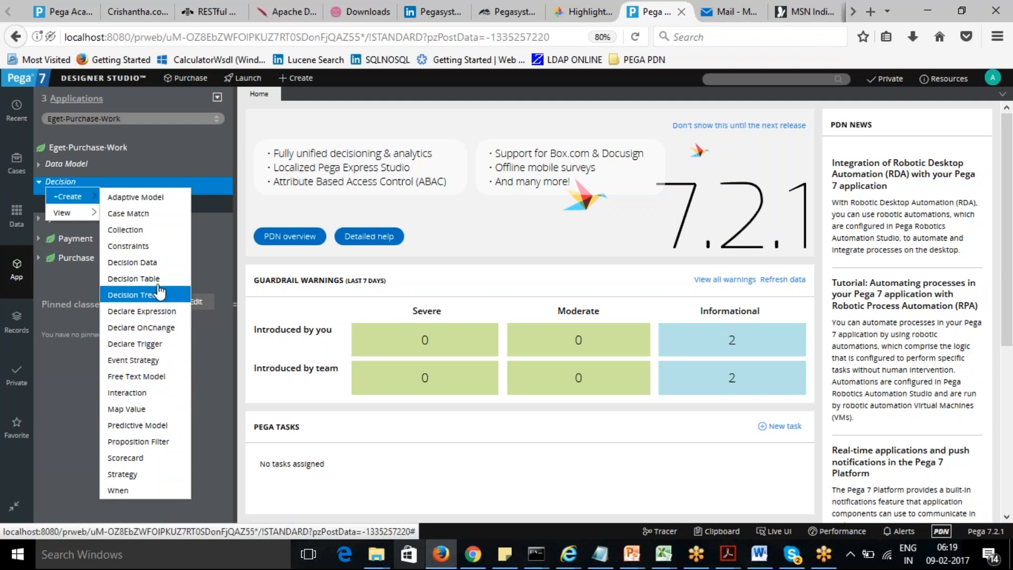
click(134, 278)
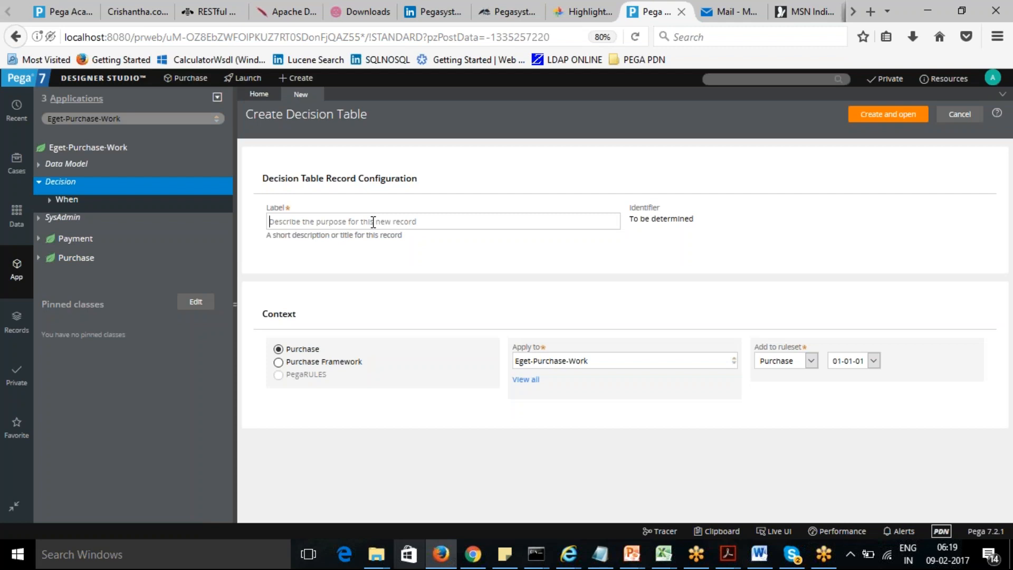
click(373, 222)
text(Check)
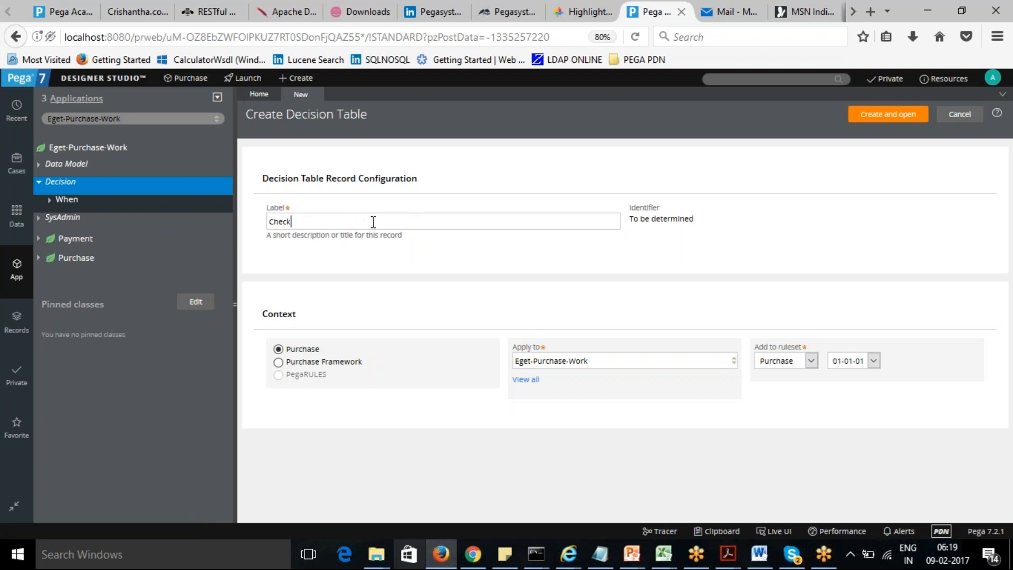
text(TotalAmount)
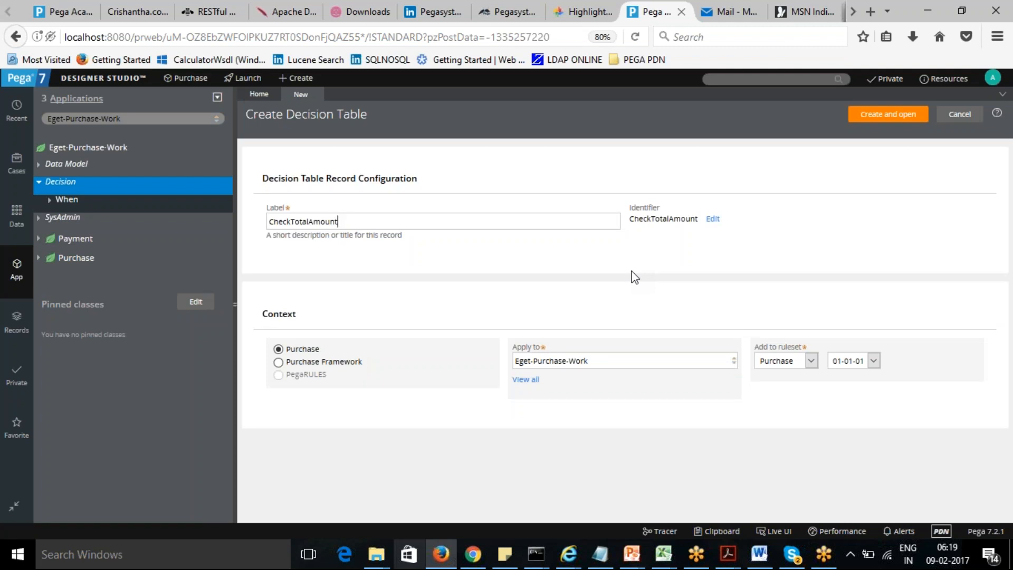
click(891, 114)
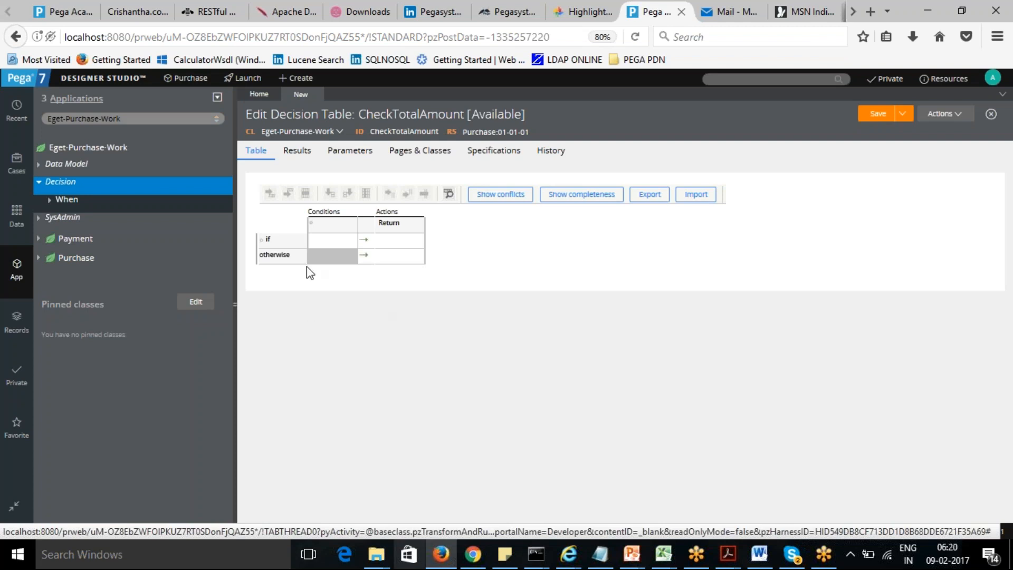
- Review the decision table's Results delegation options and return to the table
click(313, 228)
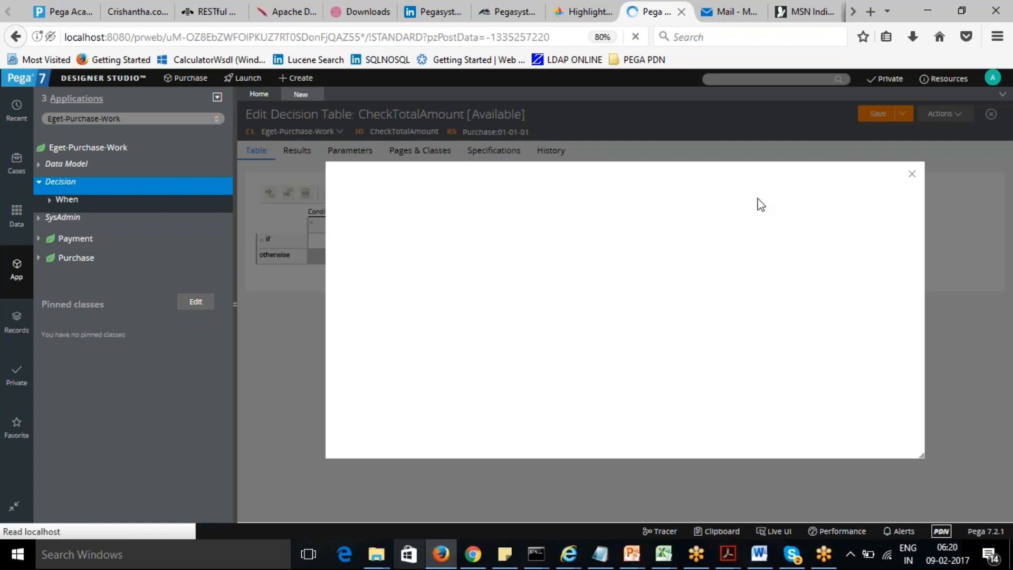
click(911, 174)
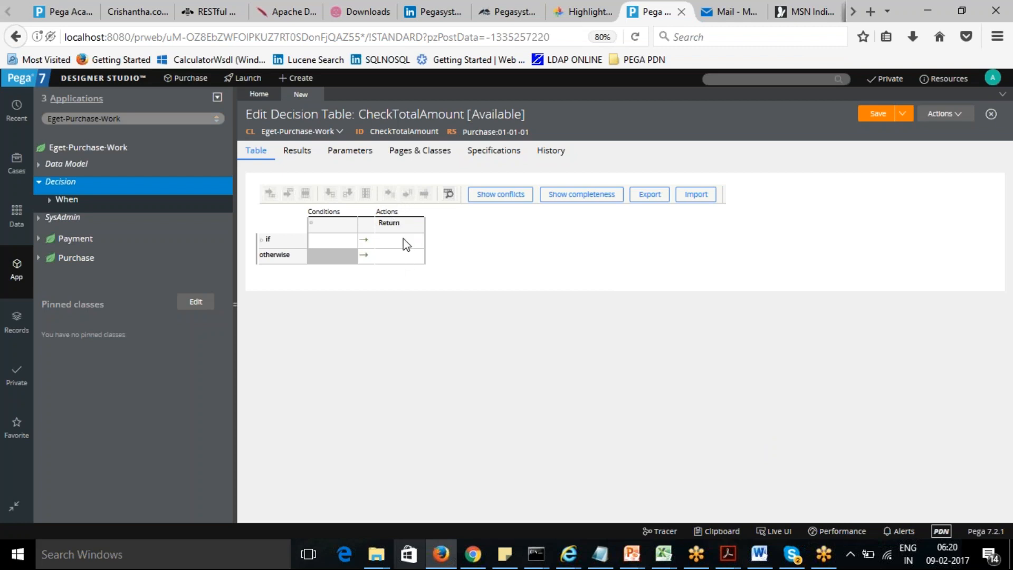
click(300, 155)
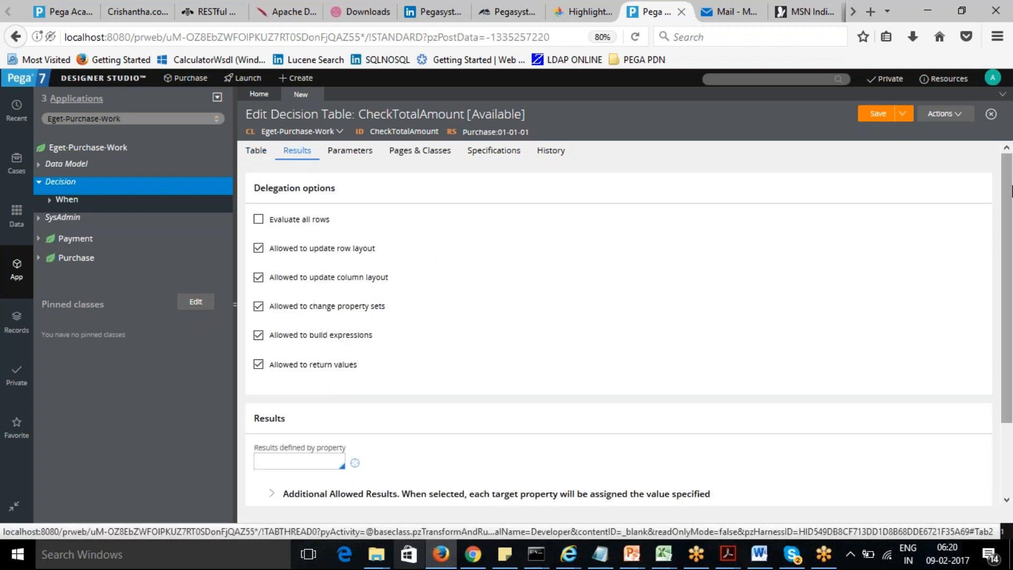
mouse_move(1008, 203)
mouse_down()
mouse_move(1009, 262)
mouse_move(1008, 202)
mouse_up()
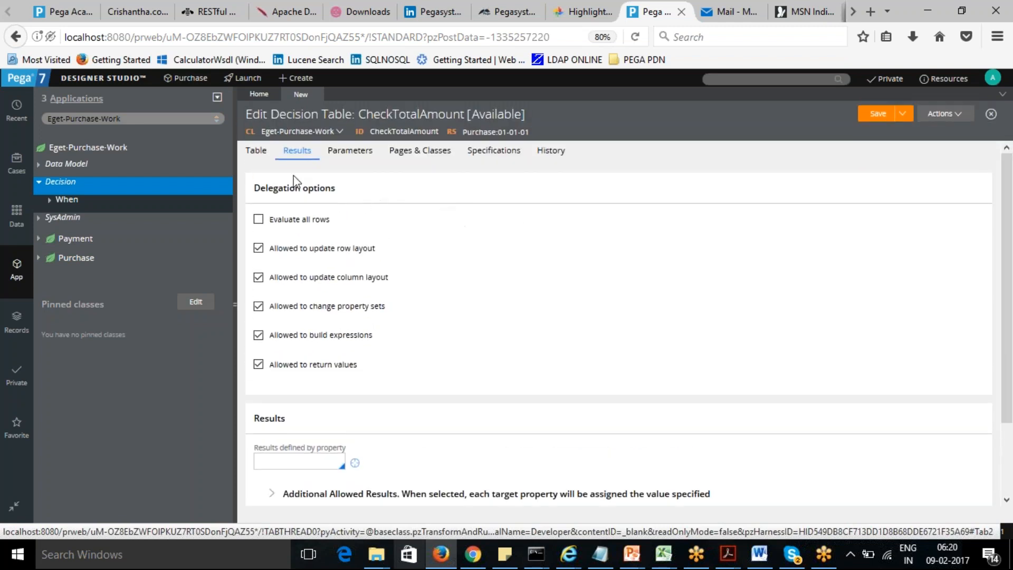
click(256, 153)
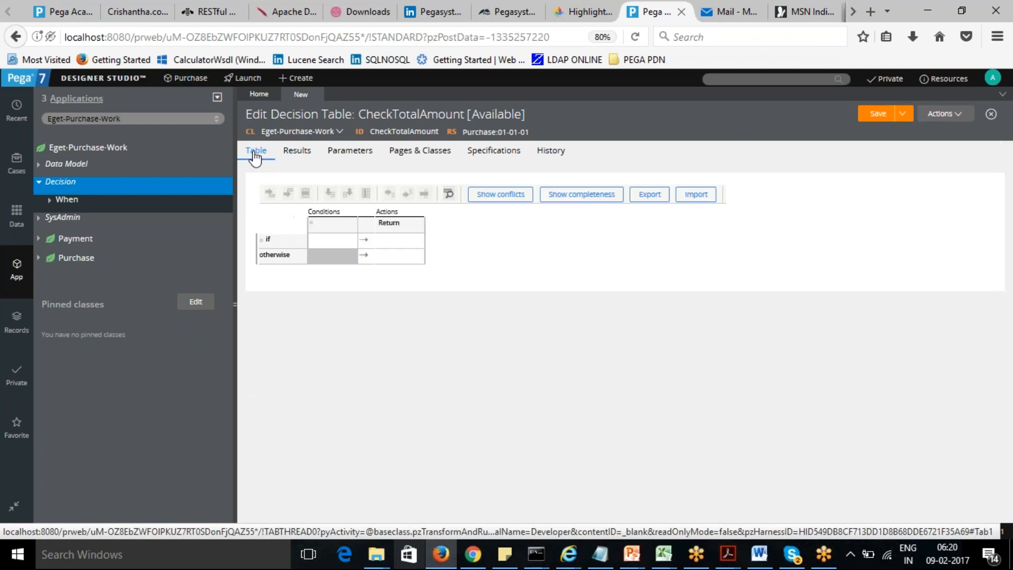
- Set the condition column to the .TotalAmount property with Use Range enabled and save the choice
click(313, 226)
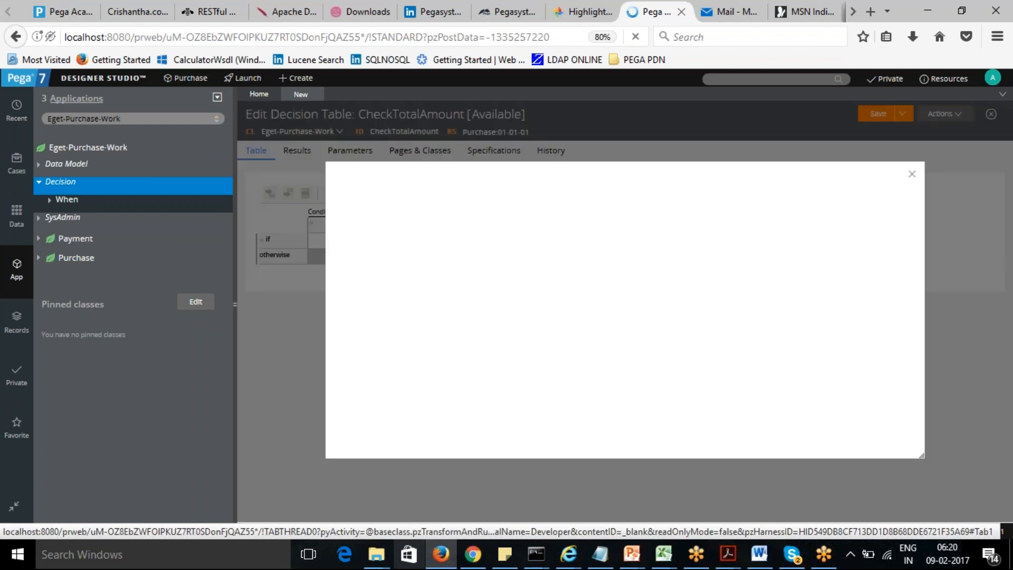
click(408, 223)
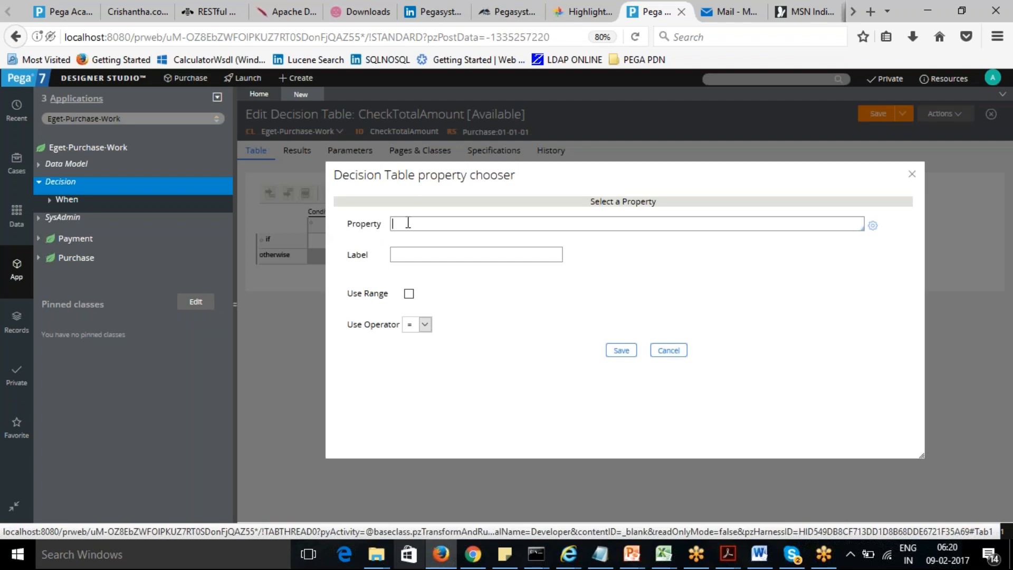
text(.)
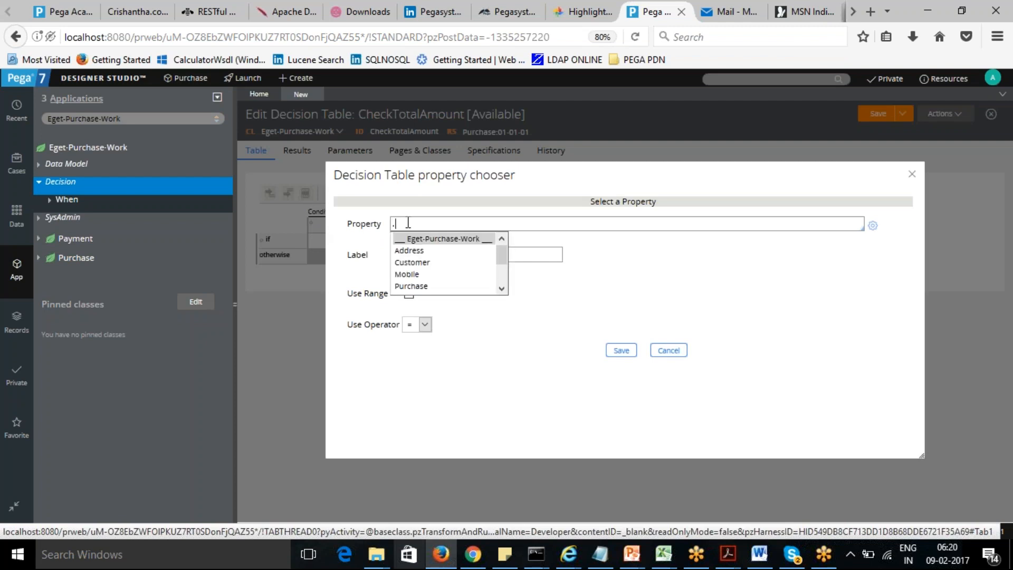
click(501, 289)
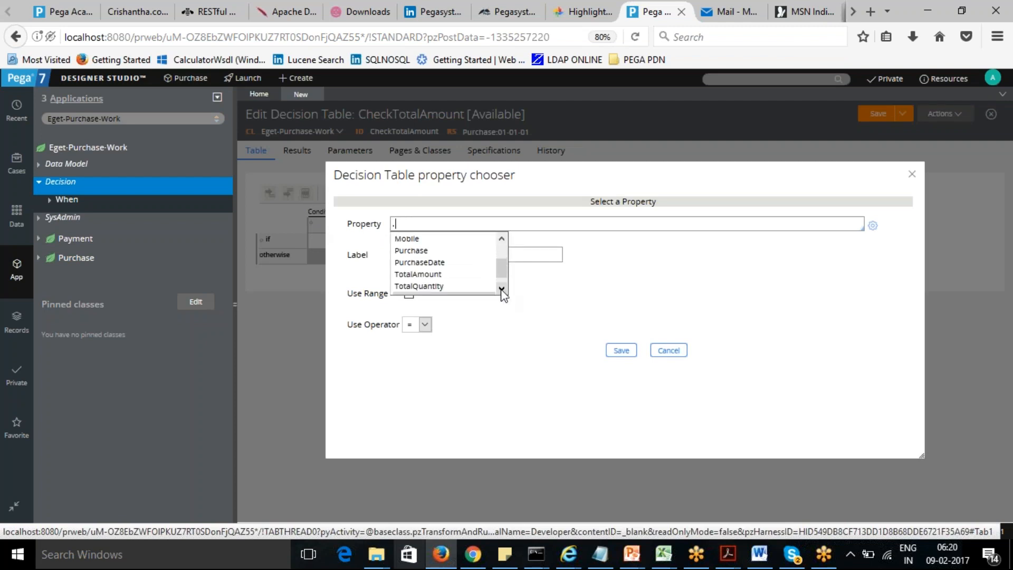
click(501, 288)
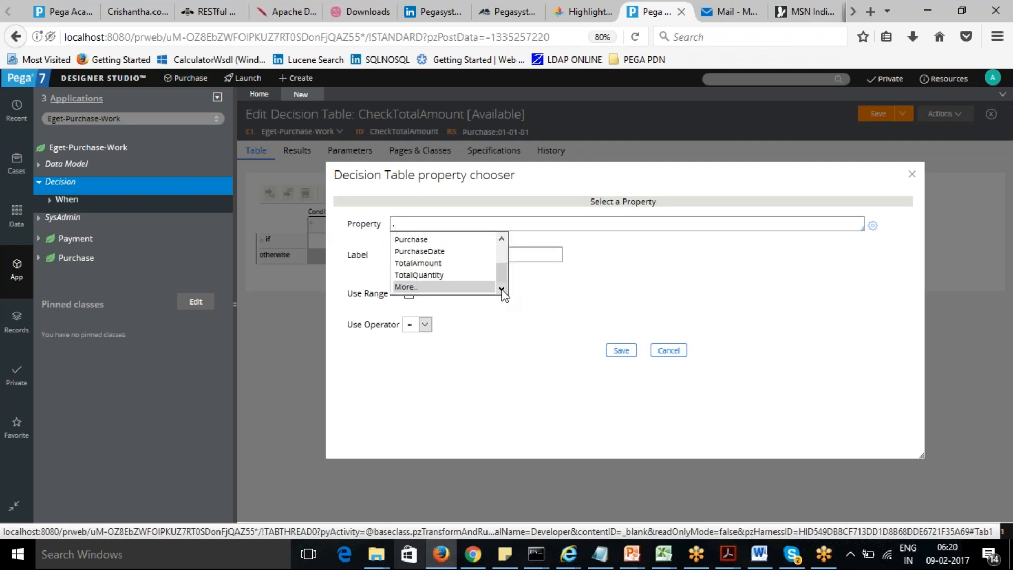
click(422, 263)
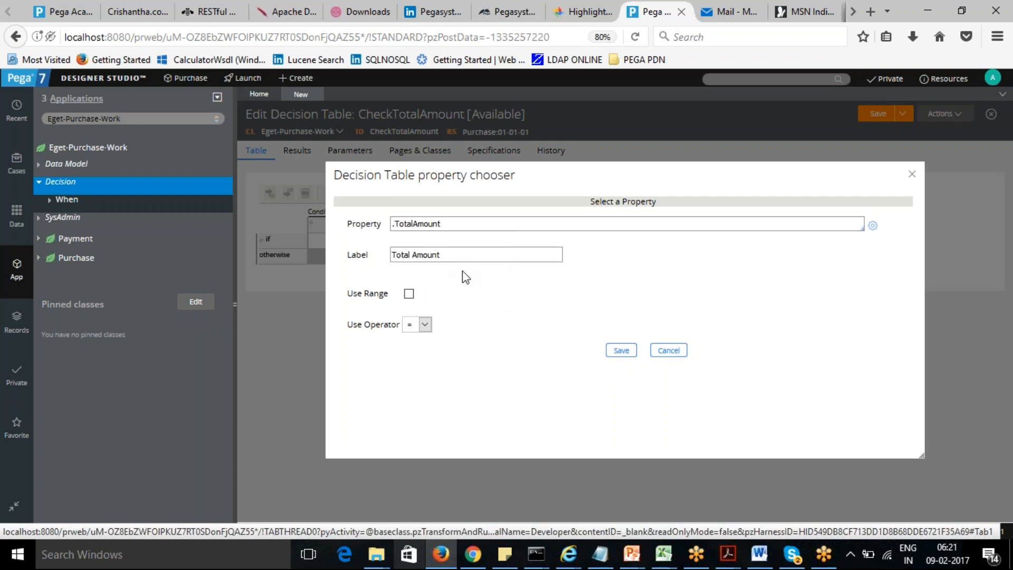
click(408, 295)
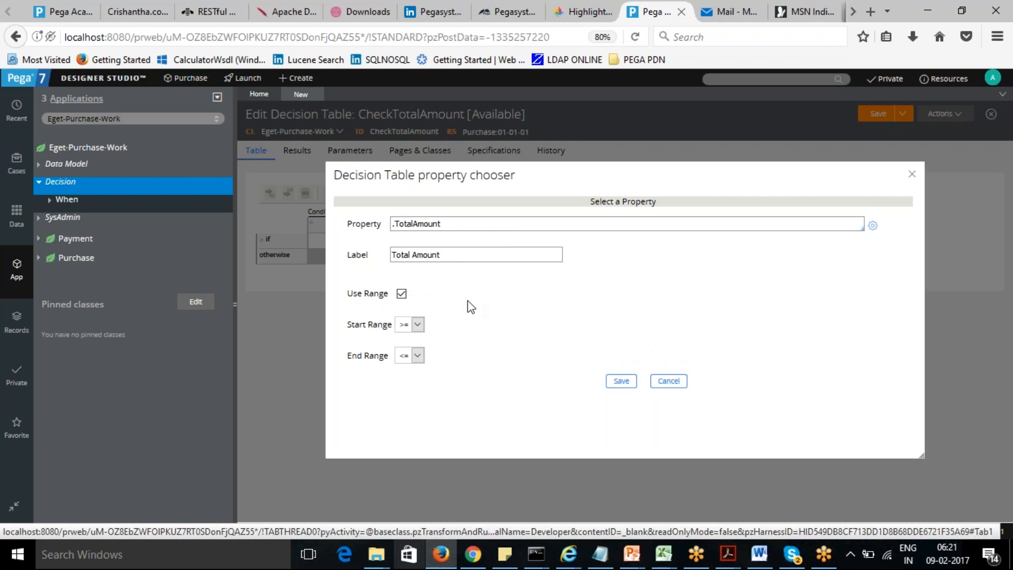
click(621, 382)
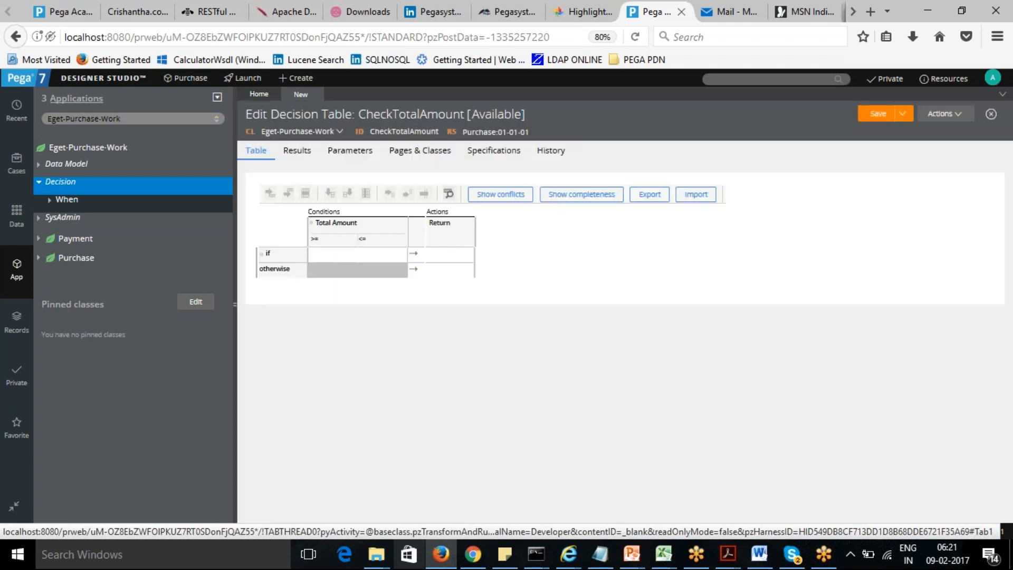
- Fill the first row with a Total Amount range of 500 to 1000 returning 2
click(335, 257)
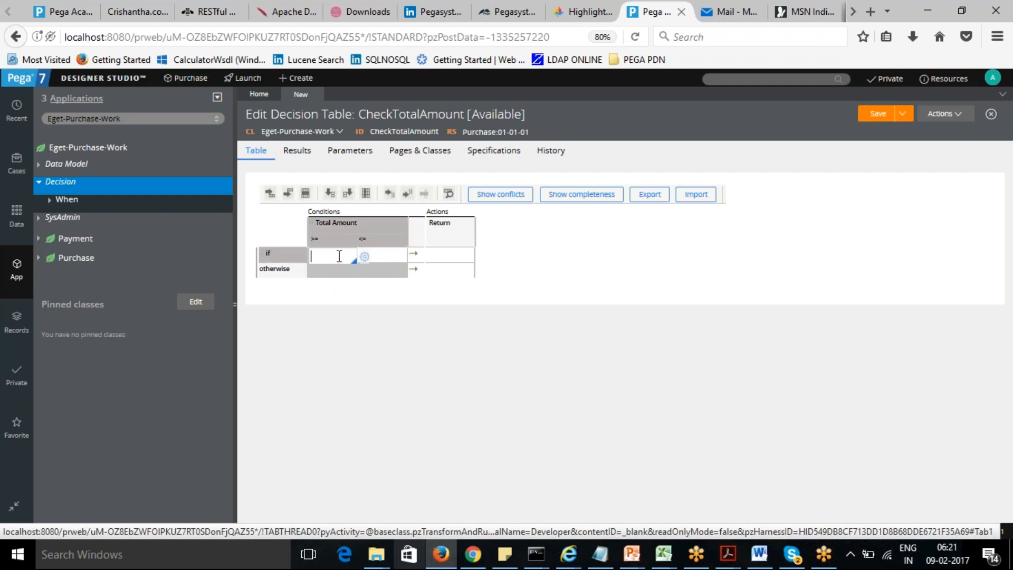
text(500)
key(Tab)
text(1)
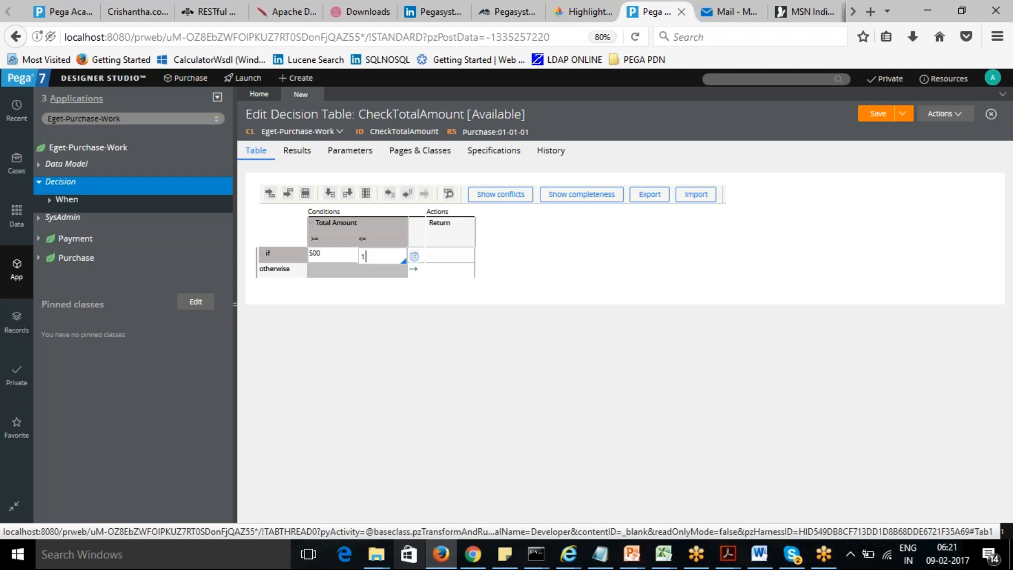
text(000)
click(456, 259)
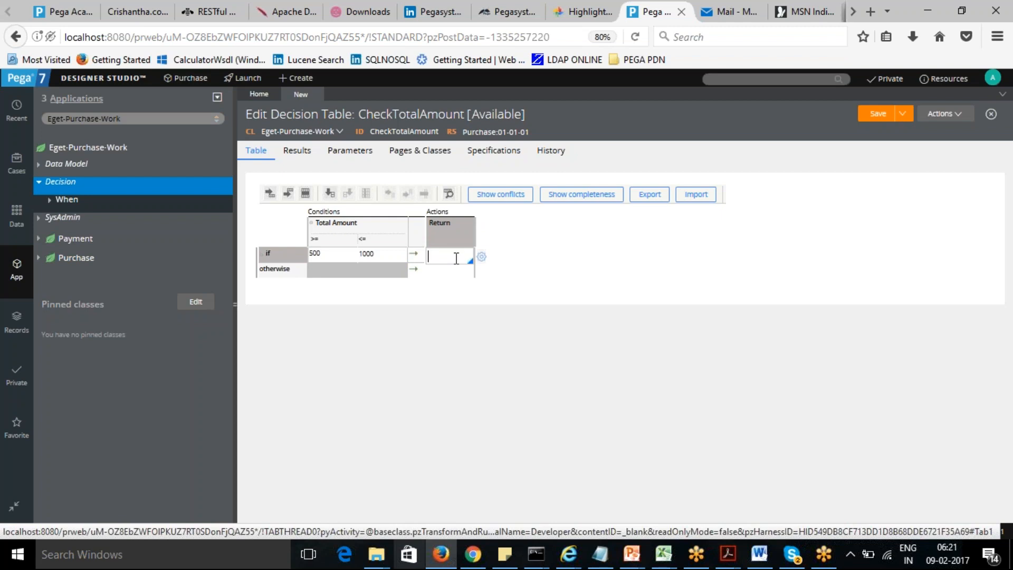
text(2)
- Insert a row above it with a range of 0 to 500 returning 0
click(328, 278)
click(331, 259)
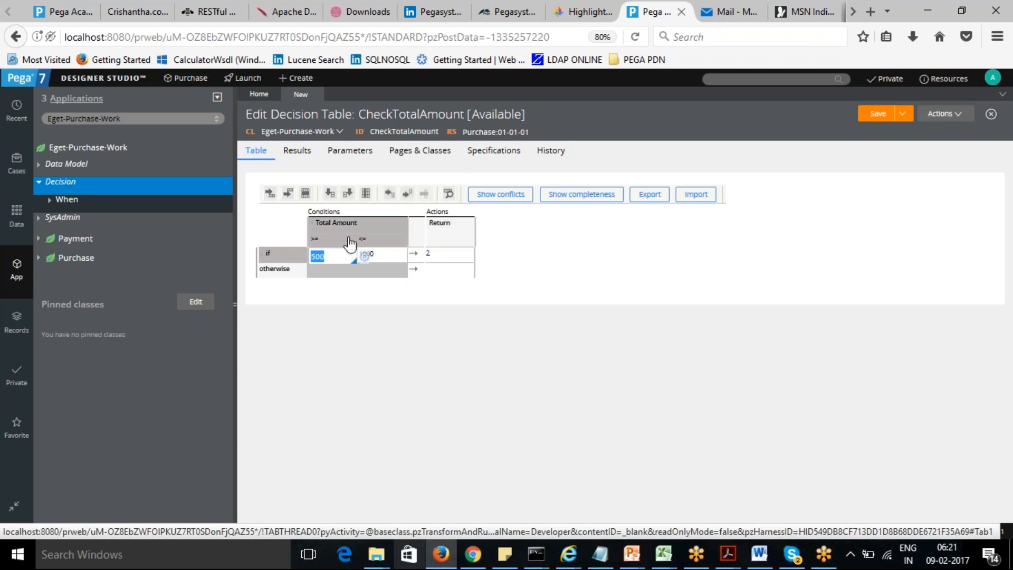
click(269, 193)
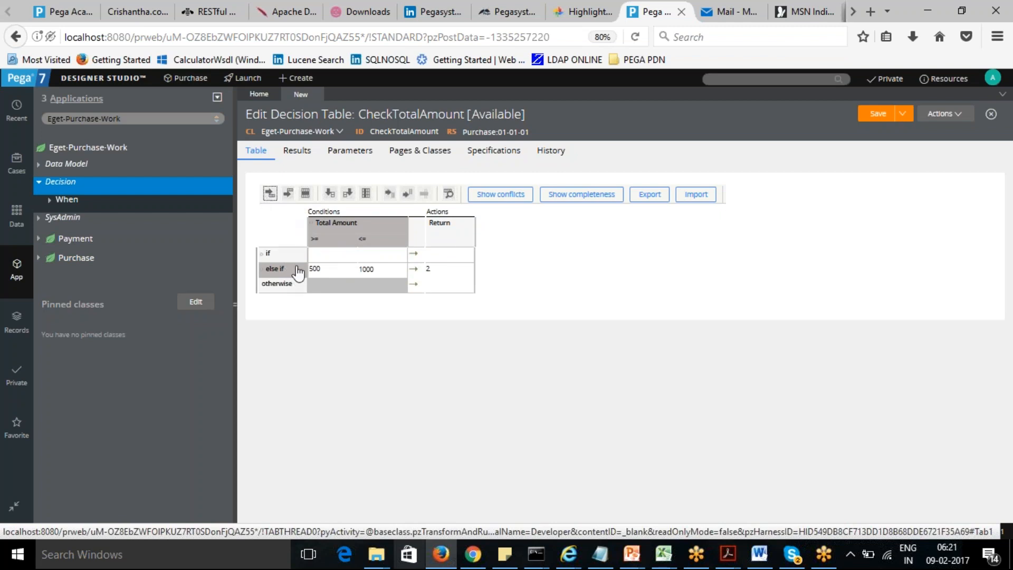
click(327, 255)
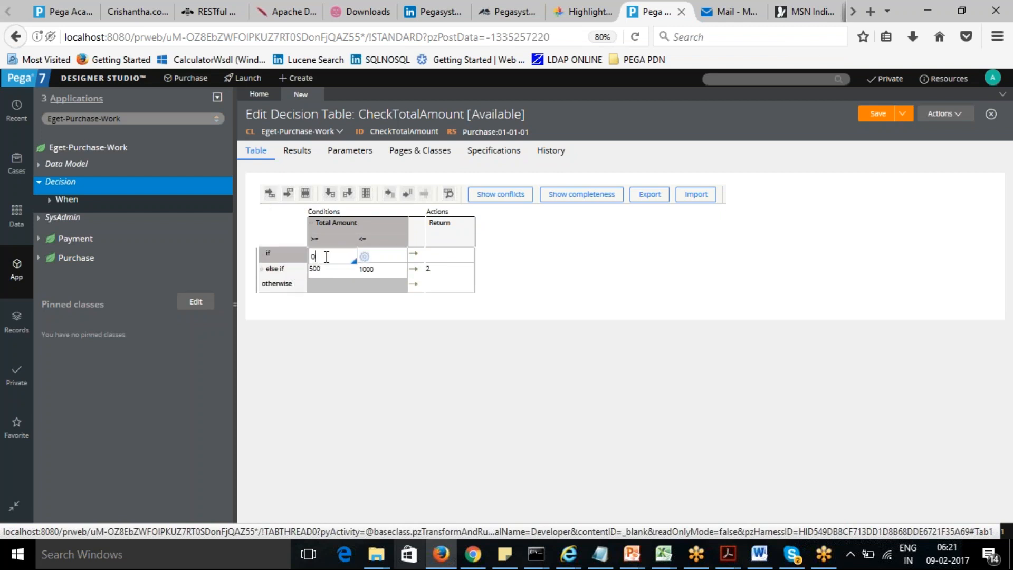
key(Tab)
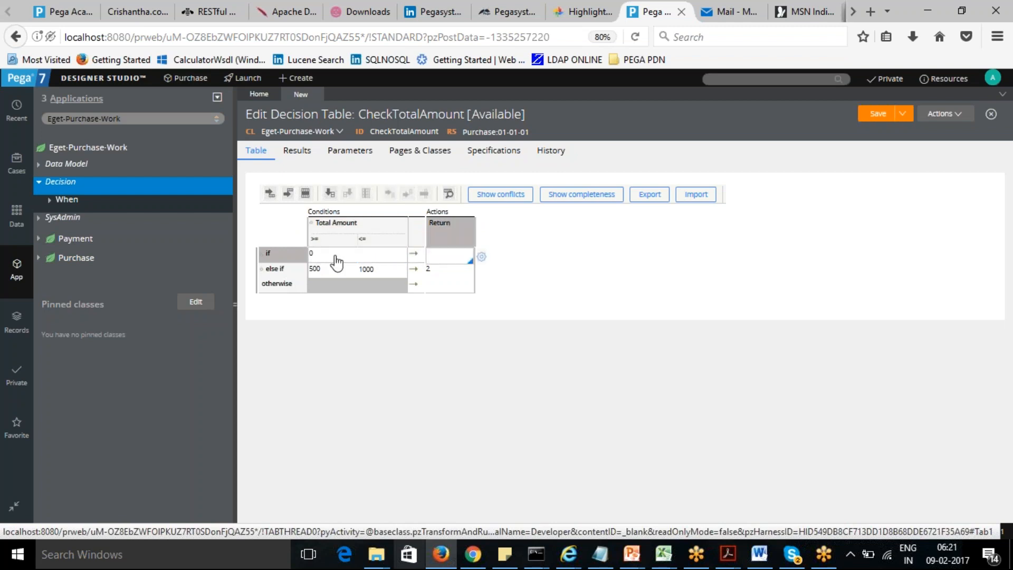
click(381, 257)
text(500)
key(Tab)
click(591, 285)
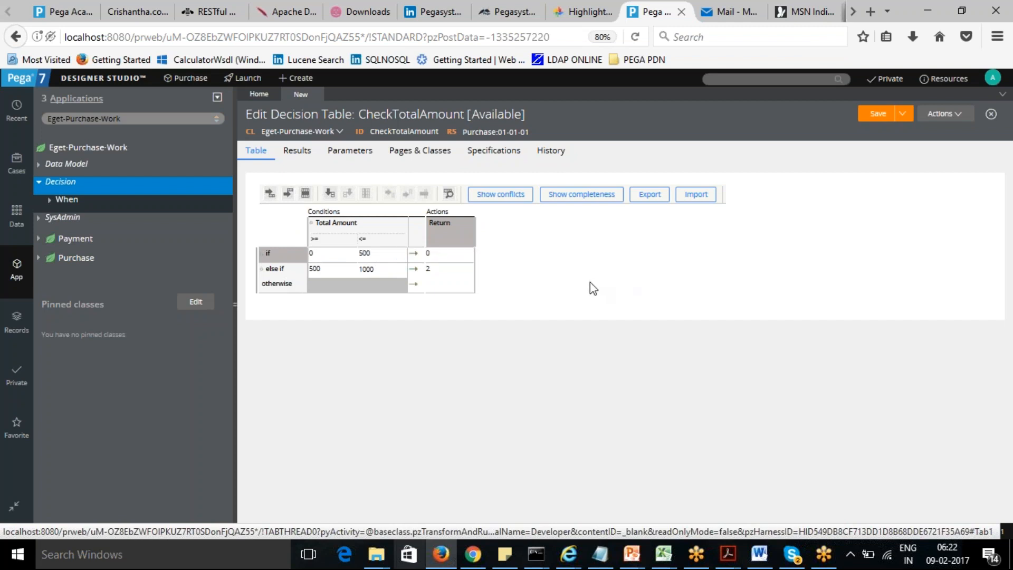
- Insert a row below the 500–1000 row with a range of 1001 to 3000 returning 4
click(281, 272)
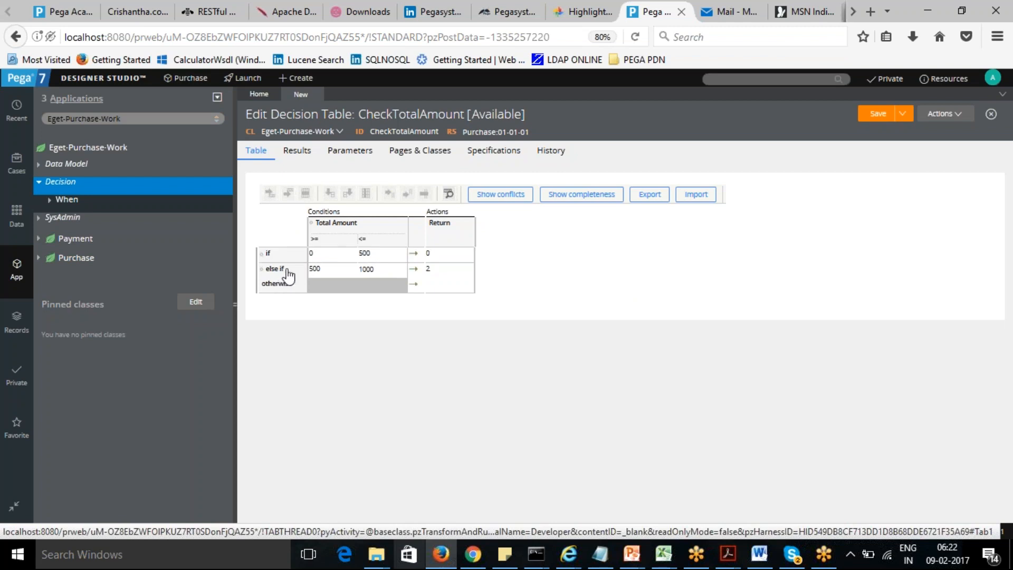
click(319, 272)
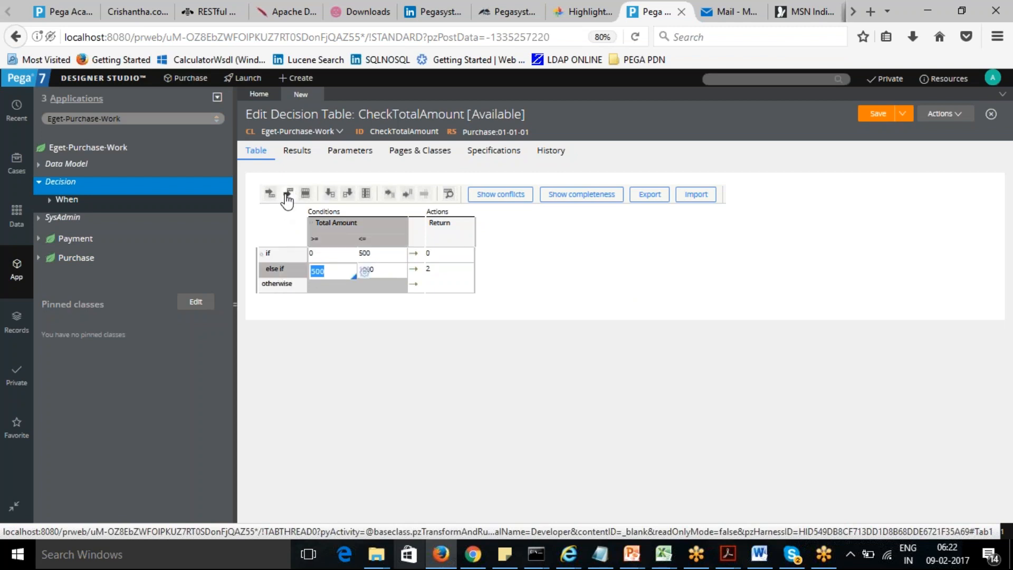
click(288, 193)
click(331, 285)
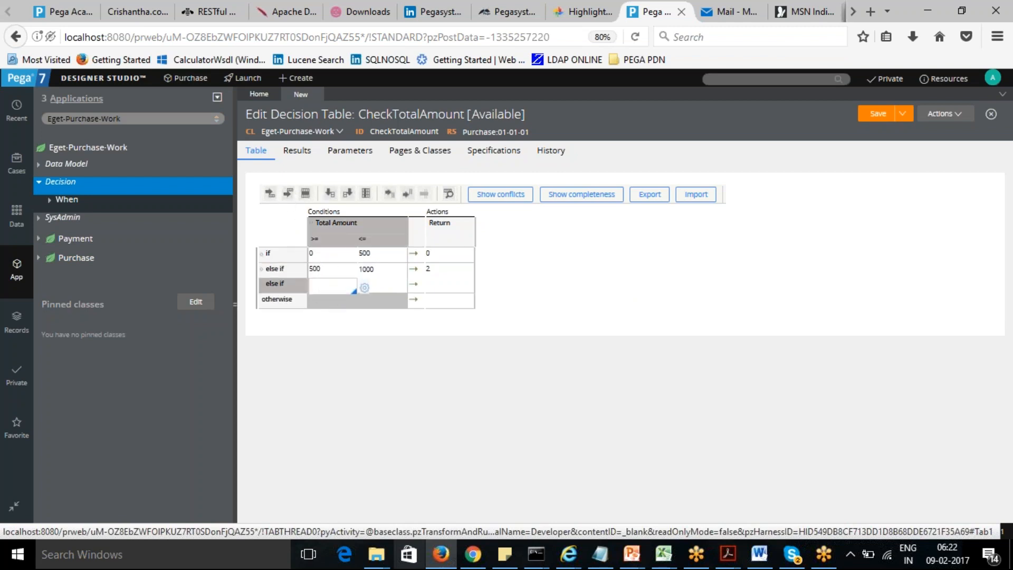
text(1001)
click(389, 288)
text(3000)
click(449, 286)
text(4)
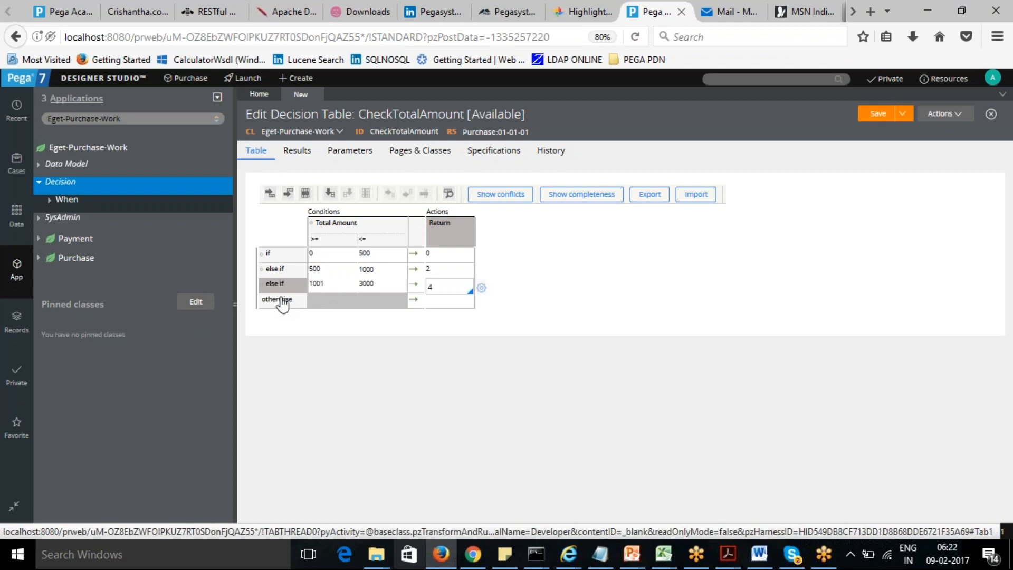
- Add a final row for amounts from 3001 returning 6 and save the decision table
click(288, 194)
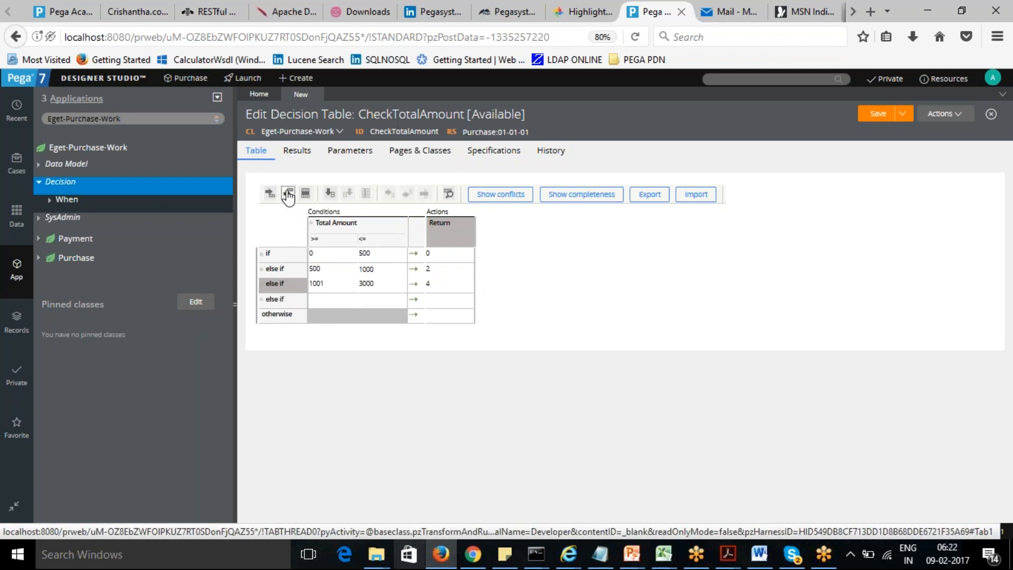
click(328, 300)
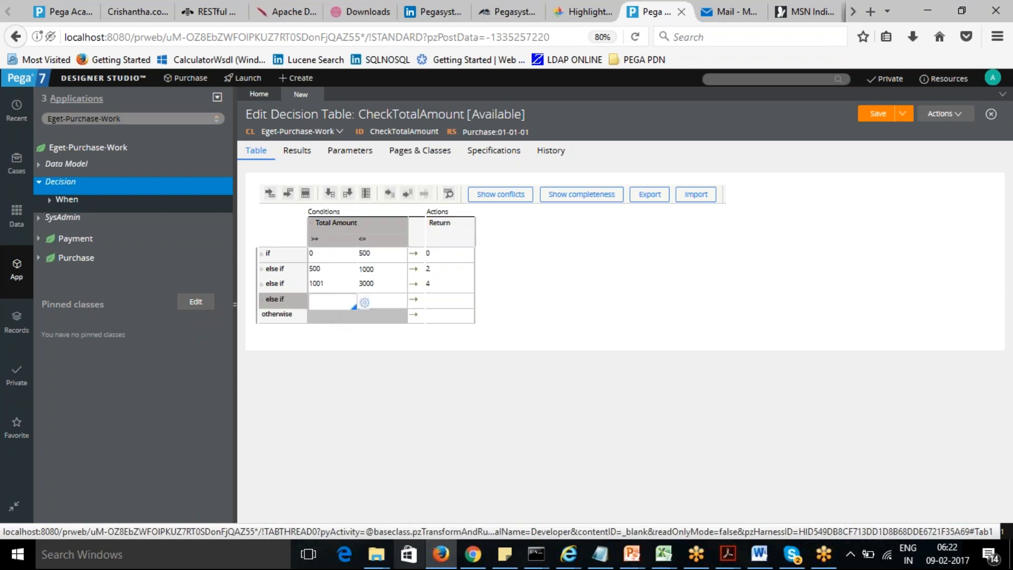
text(3001)
click(454, 300)
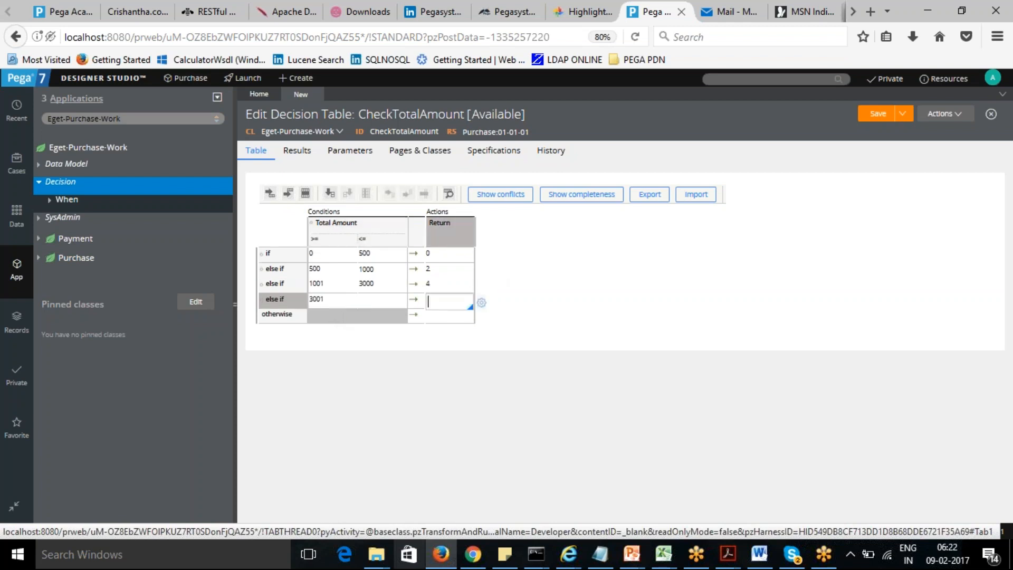
text(6)
click(512, 304)
click(879, 115)
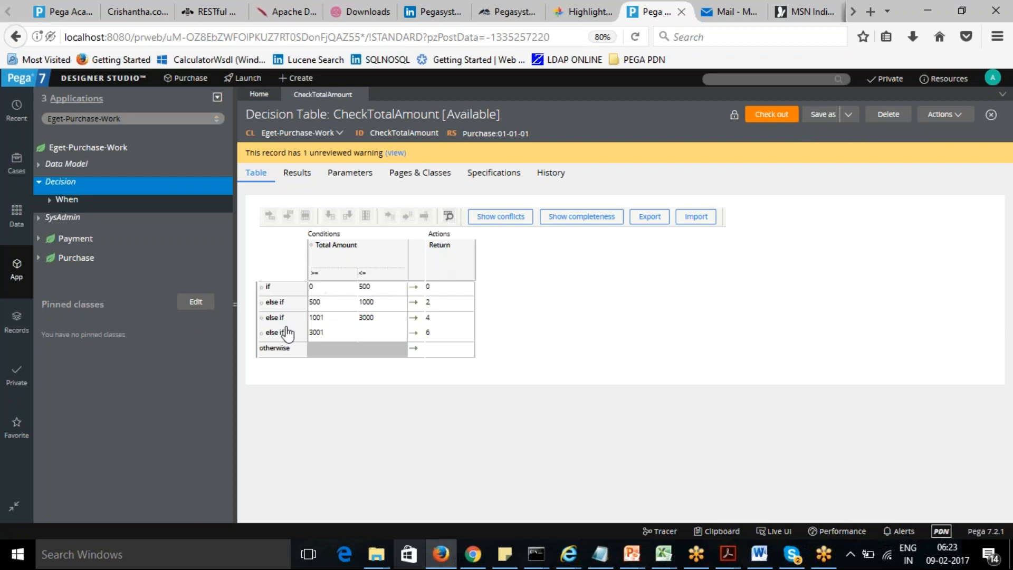
- Check the decision table for conflicts between its rows
click(508, 221)
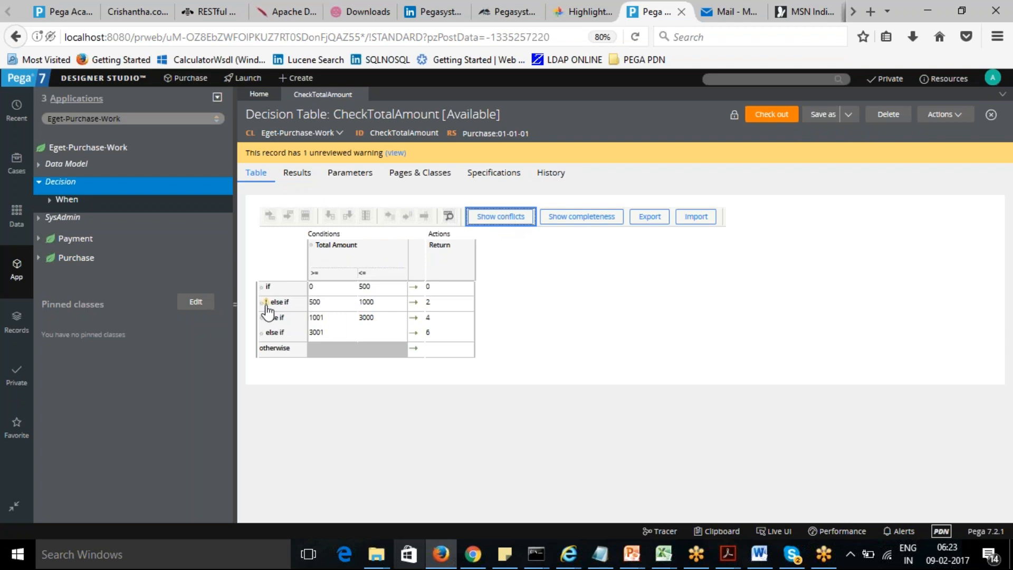
mouse_move(267, 309)
click(451, 356)
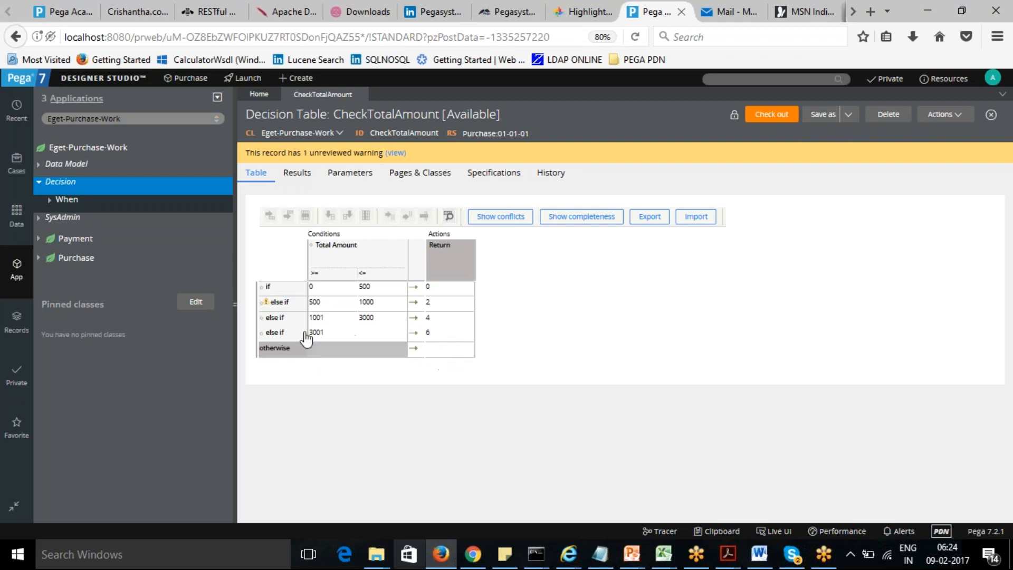
- Check out the CheckTotalAmount decision table for editing
click(318, 306)
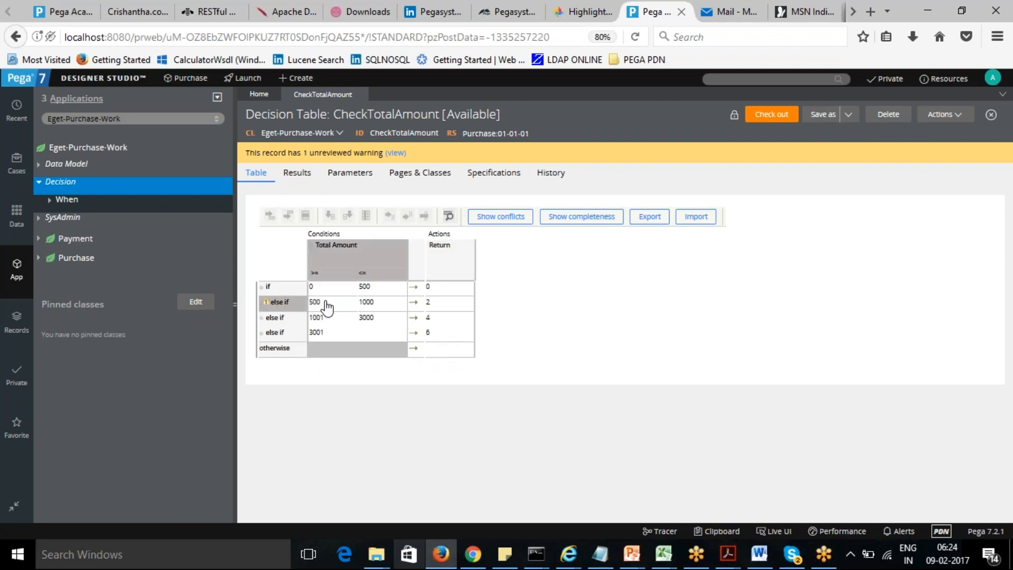
click(383, 295)
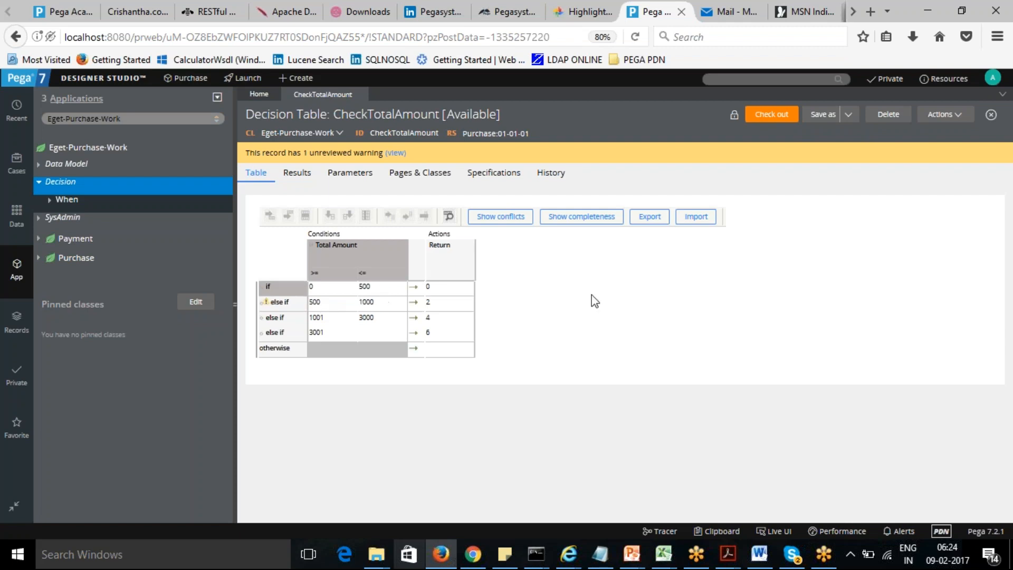
click(772, 115)
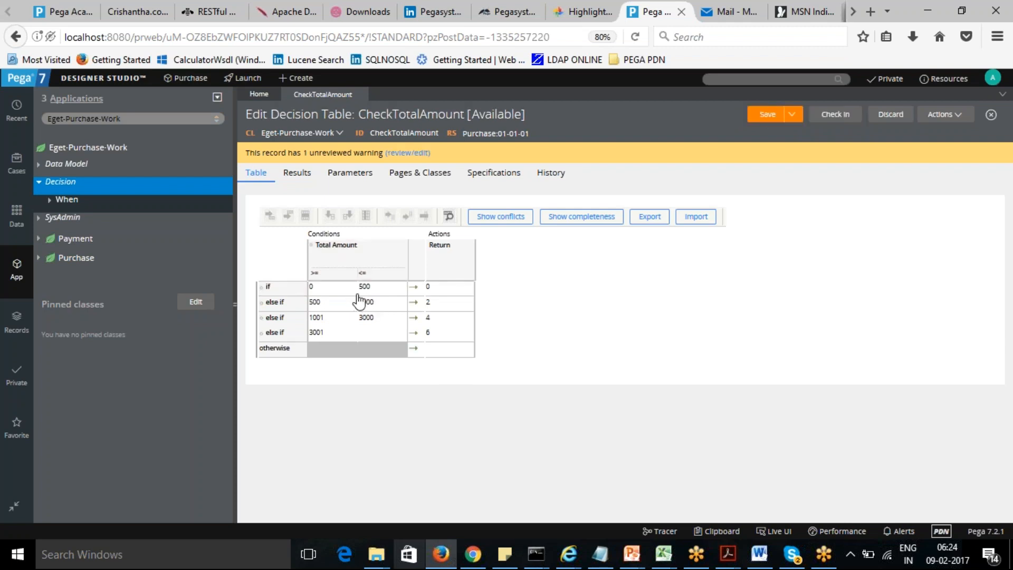
- Set the otherwise row's return value to 0
click(442, 351)
text(0)
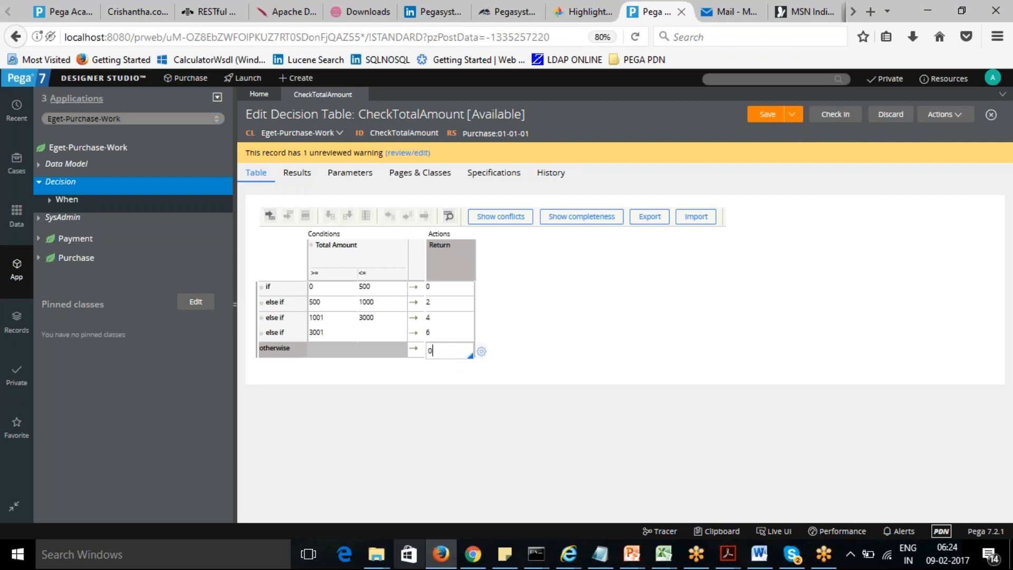
click(531, 339)
- Change the second row's Total Amount start value to 501
click(318, 307)
text(501)
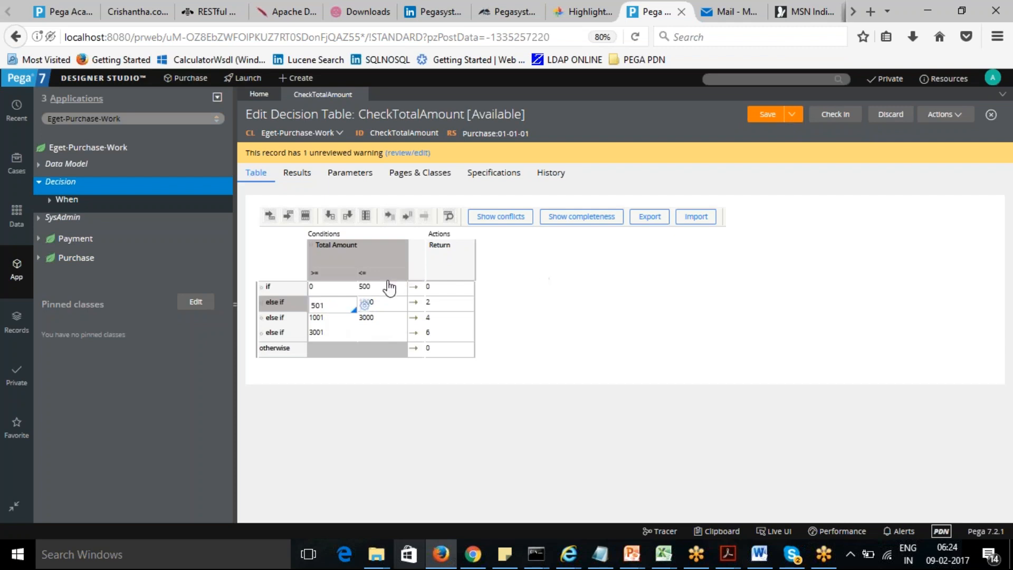
click(617, 278)
- Check the decision table for conflicts between its rows and dismiss the result
click(503, 218)
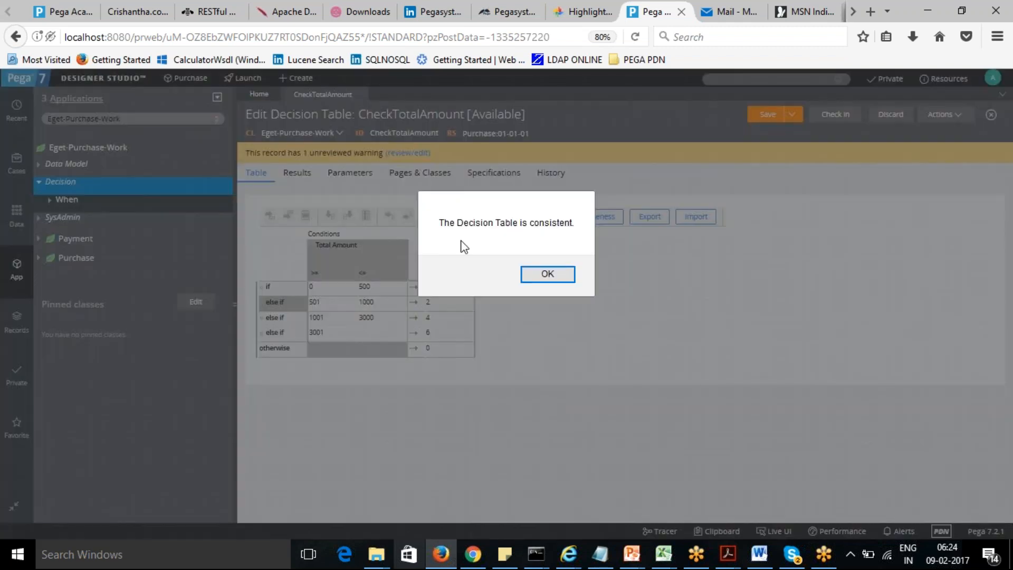
click(549, 275)
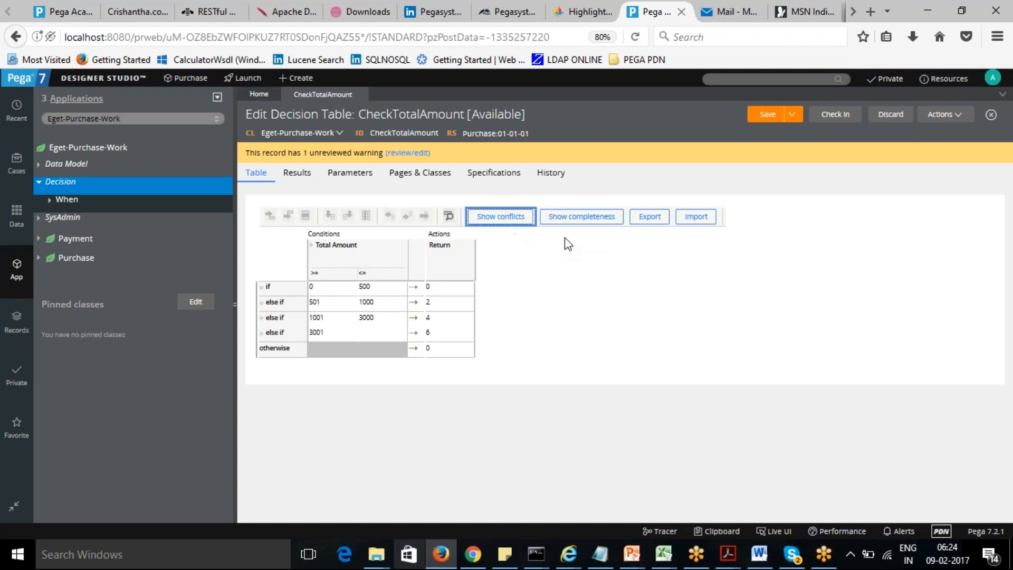
- Show the table's completeness, then delete all the uncovered rows it adds
click(579, 223)
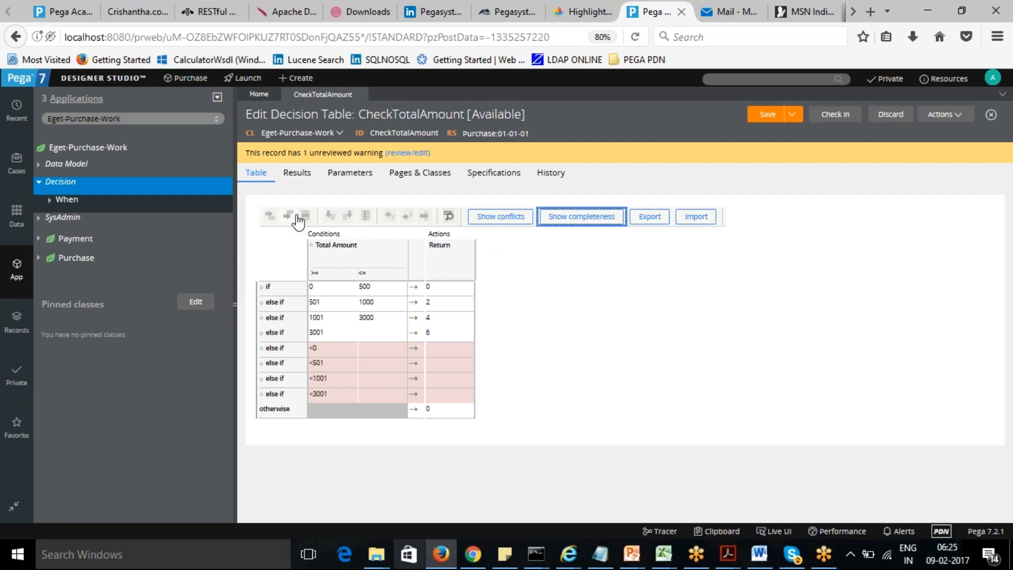
click(336, 349)
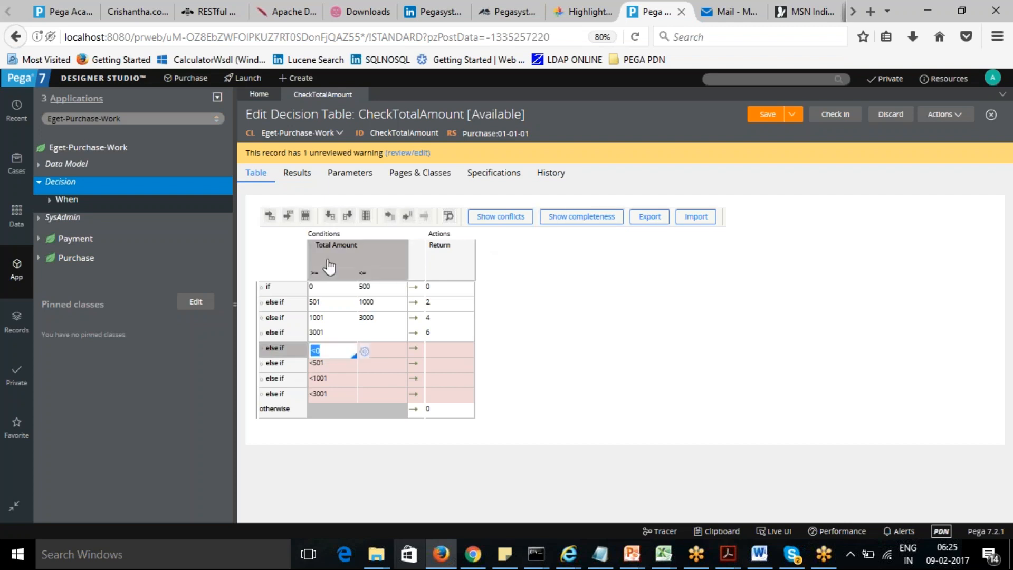
click(306, 215)
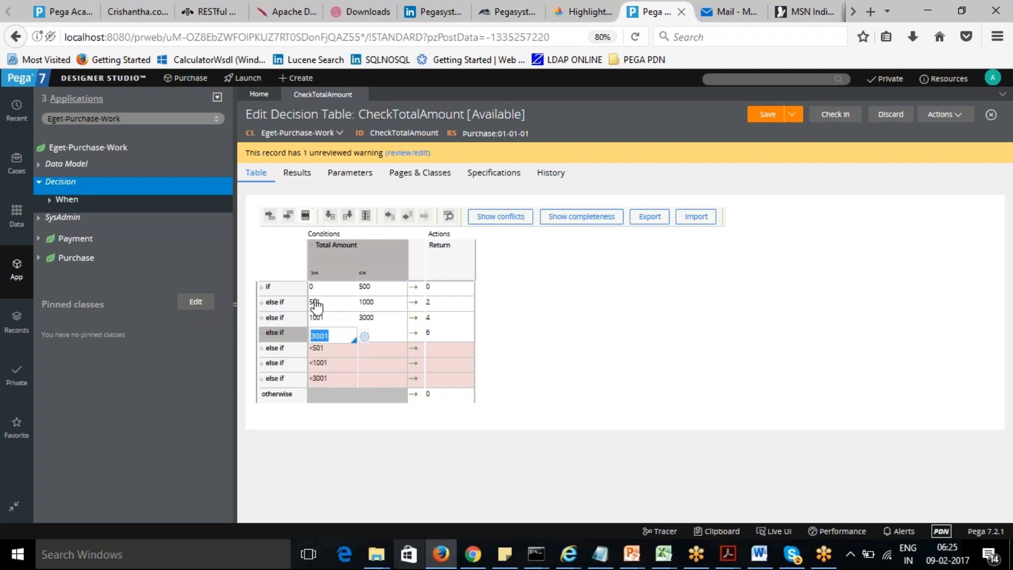
click(327, 379)
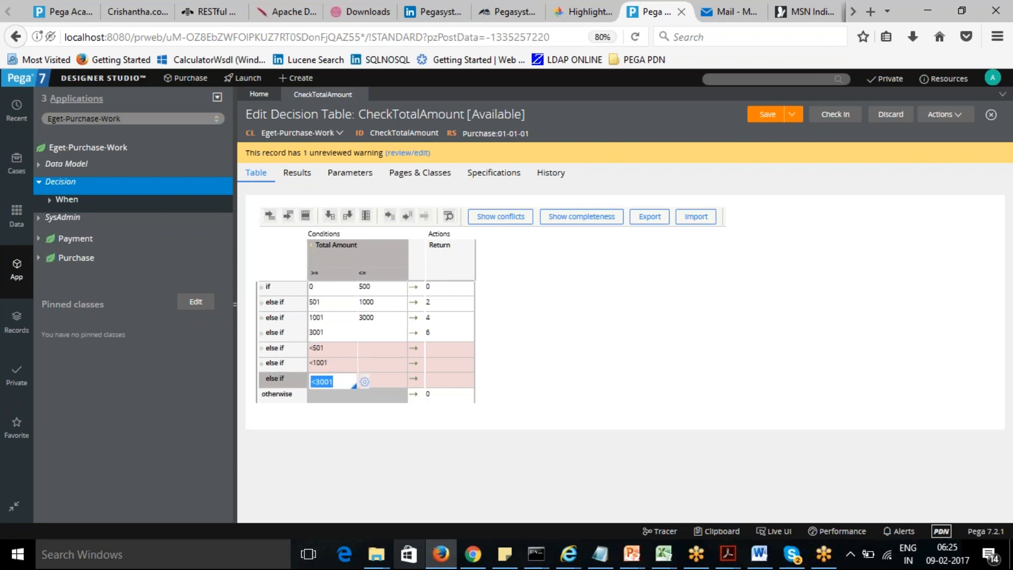
click(305, 216)
click(306, 216)
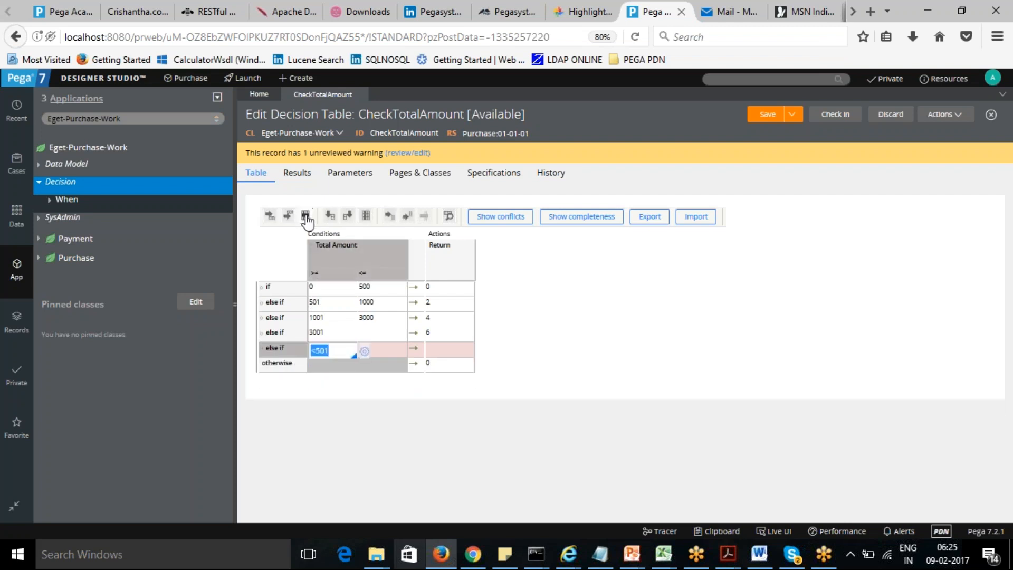
click(306, 216)
click(592, 348)
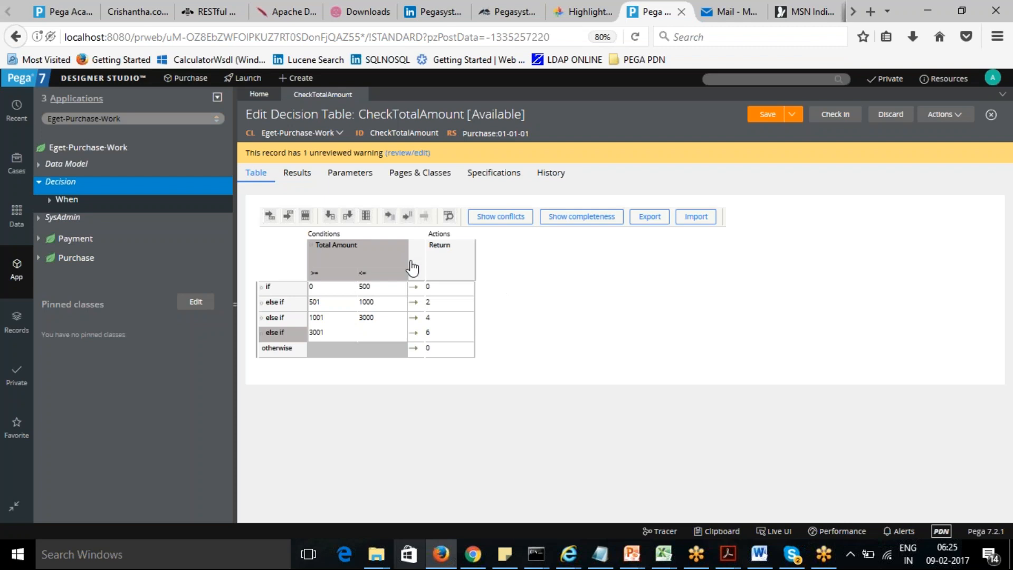
- Open the Total Amount condition column's property settings and close them unchanged
click(386, 289)
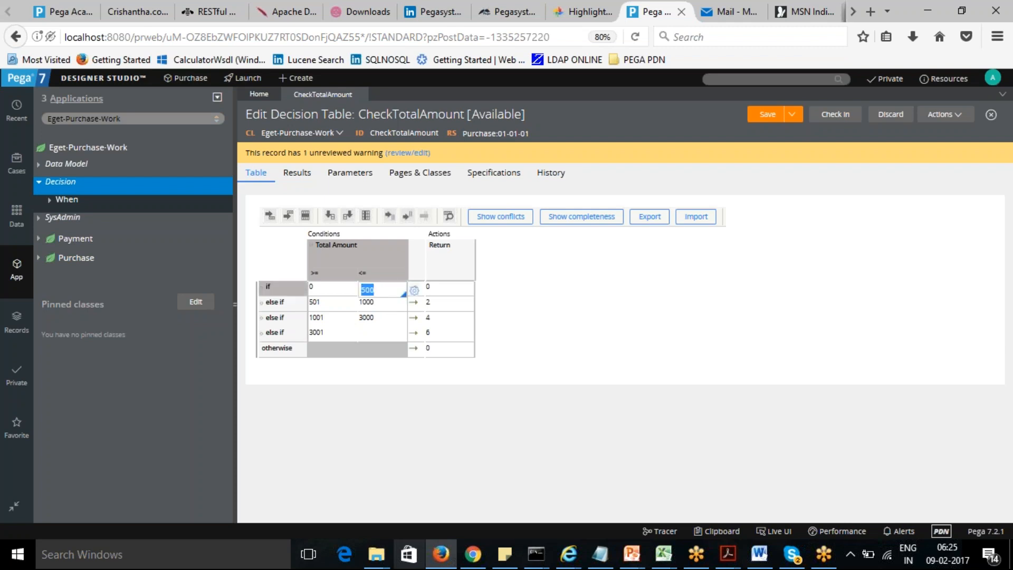
click(392, 255)
click(393, 260)
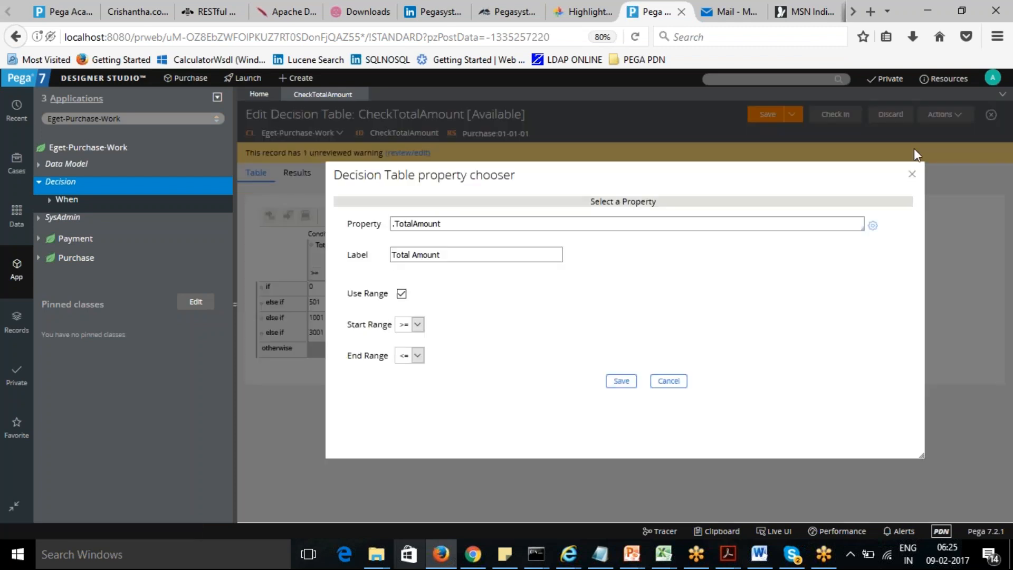
click(912, 177)
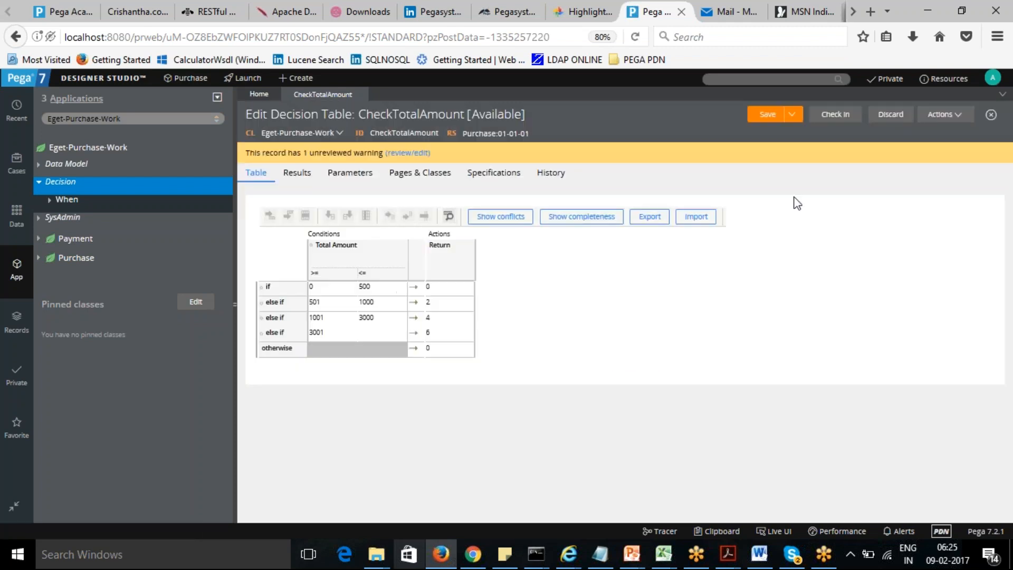
- Insert a condition column after Total Amount using the .TotalQuantity property
click(378, 290)
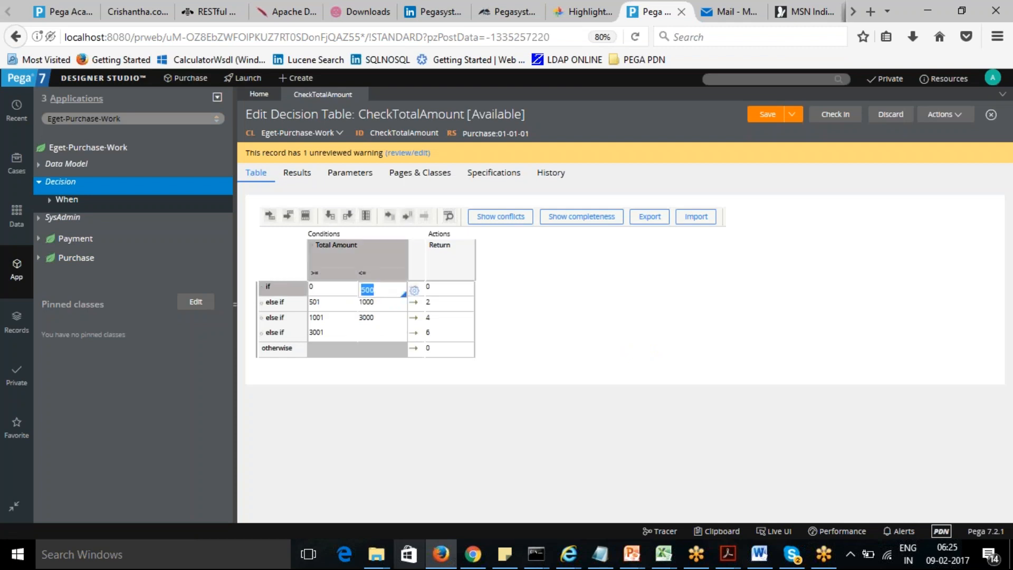
click(348, 218)
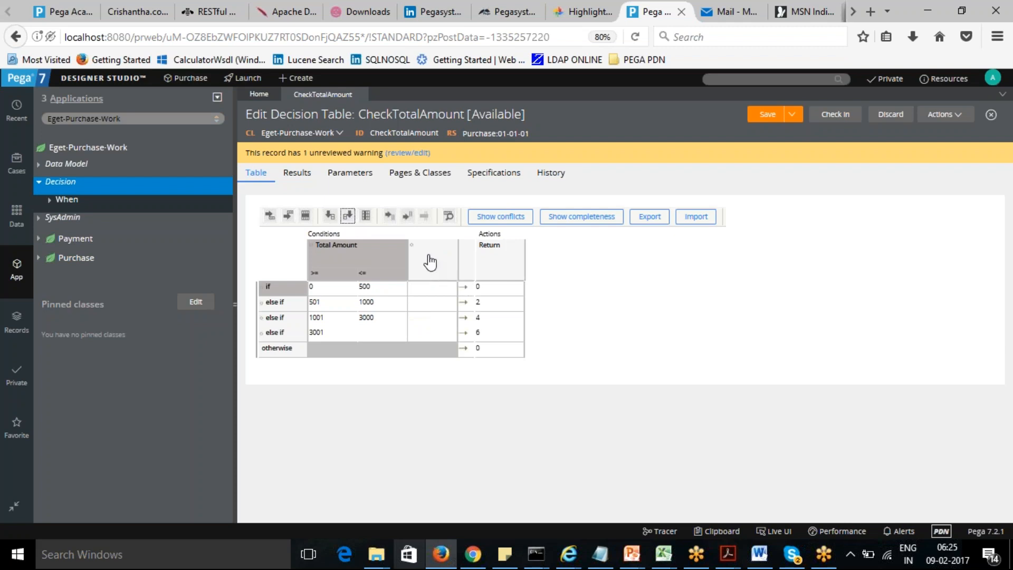
click(430, 262)
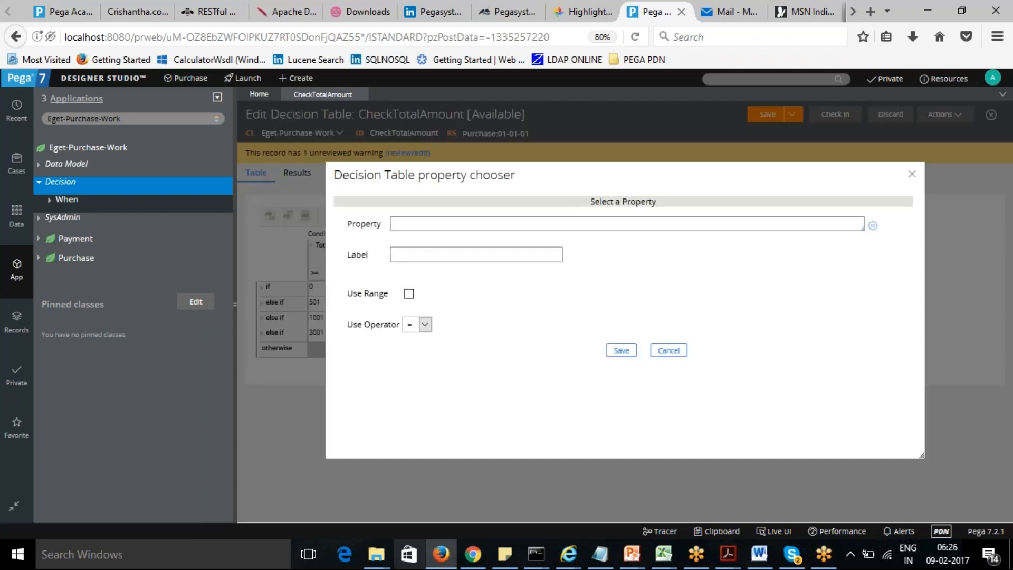
click(451, 222)
text(.)
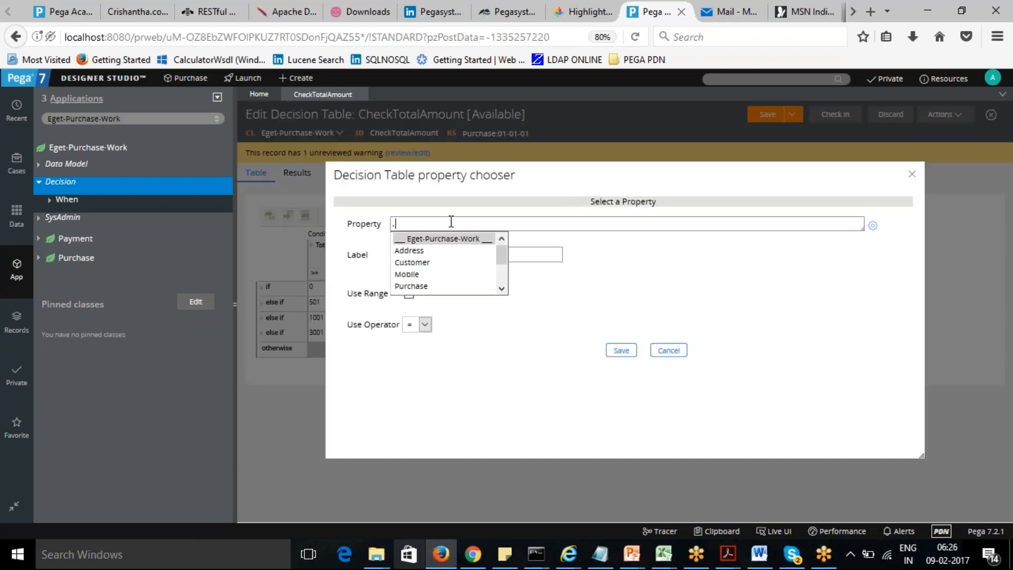
drag(500, 260, 505, 281)
click(438, 279)
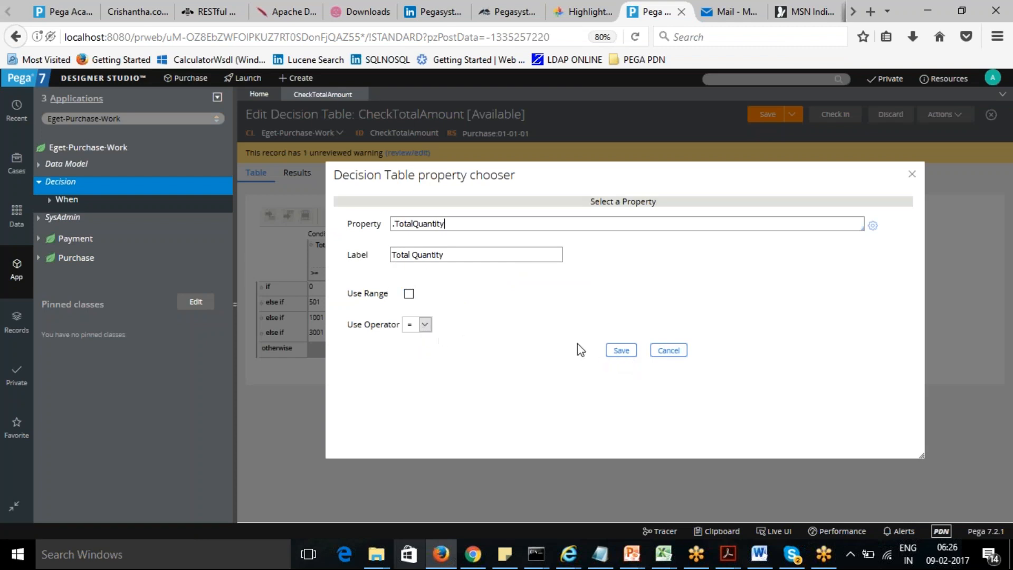
click(621, 351)
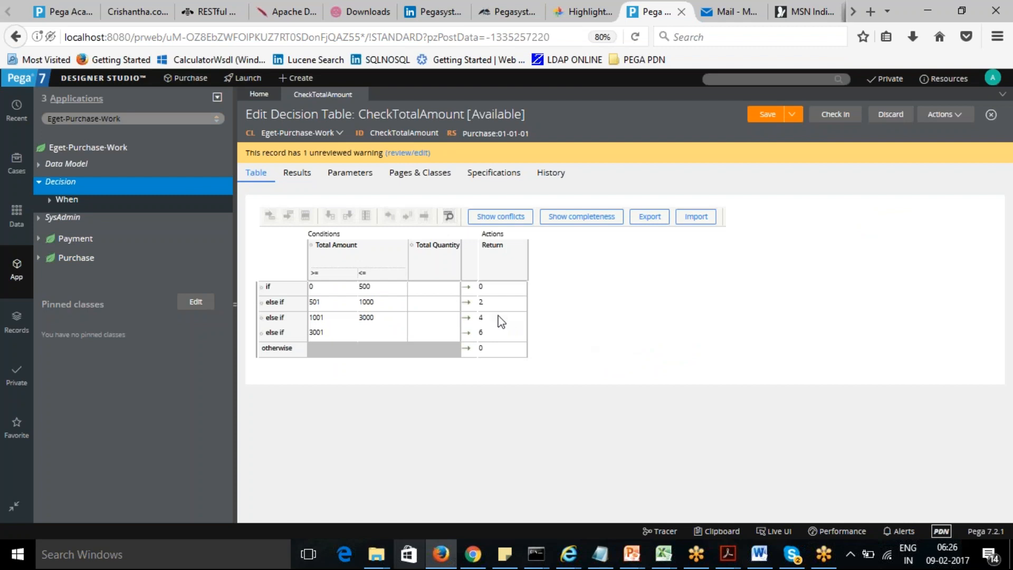
- Set the Total Quantity column's operator to > and save it
click(438, 256)
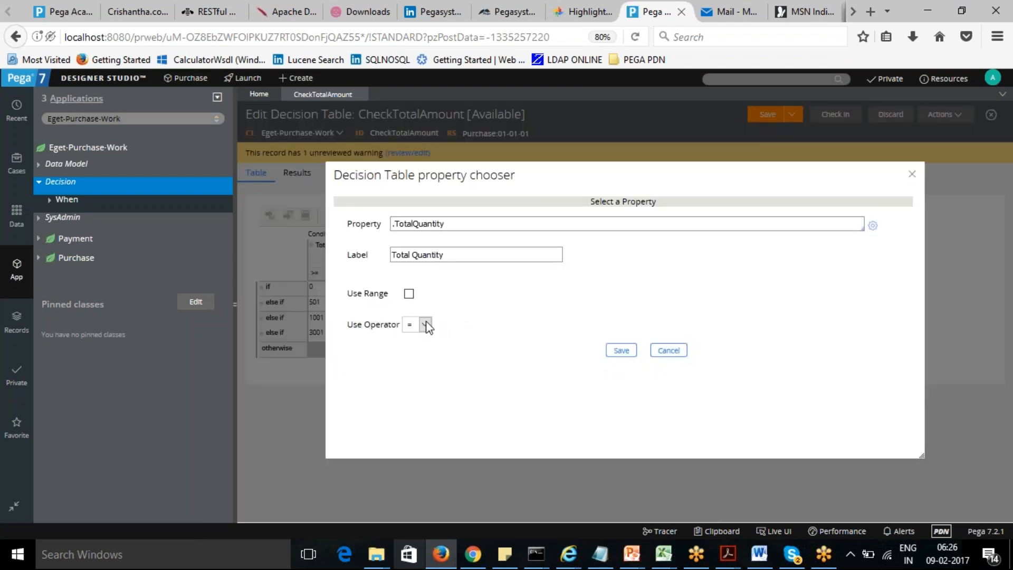
click(425, 325)
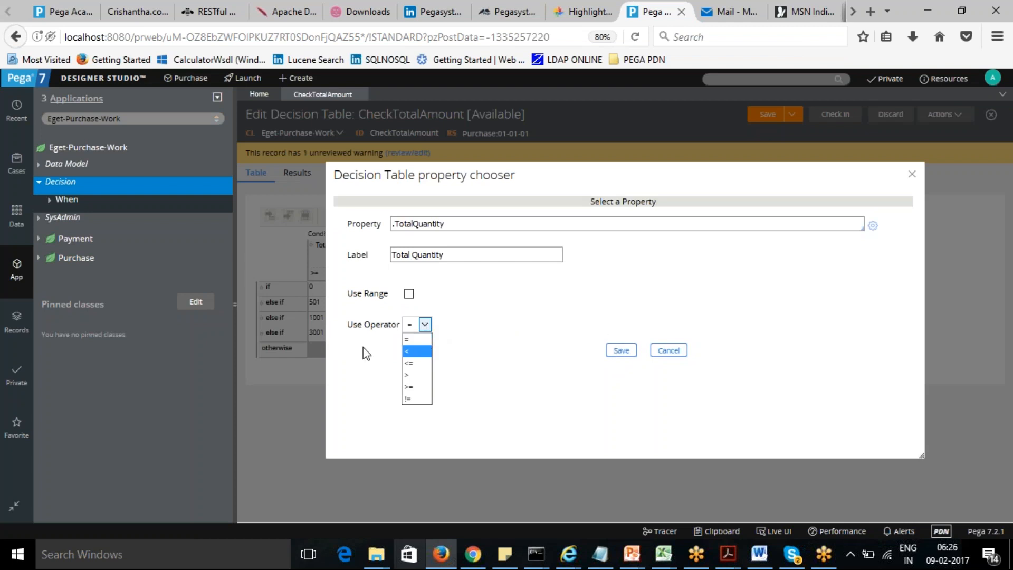
click(413, 376)
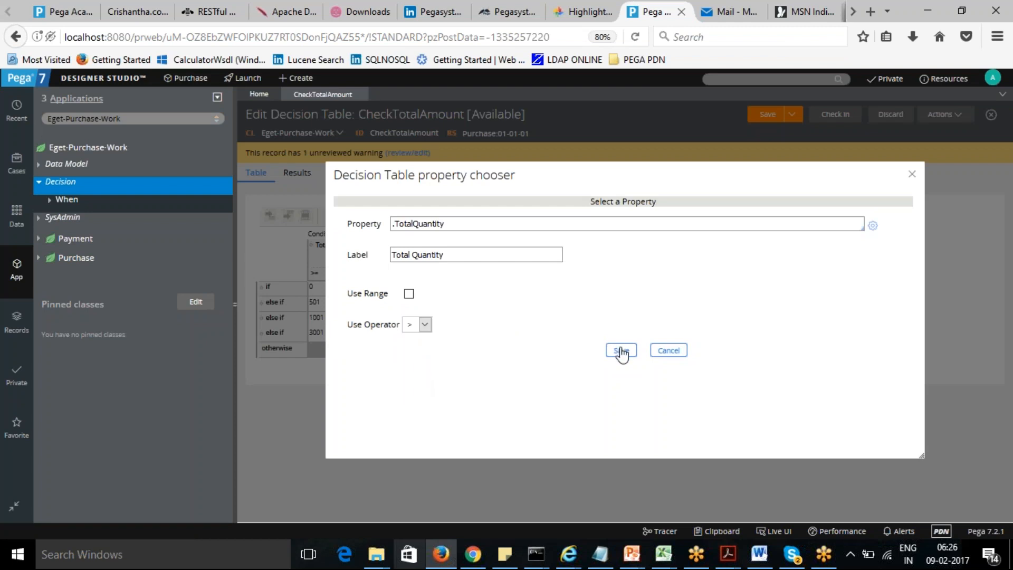
click(621, 350)
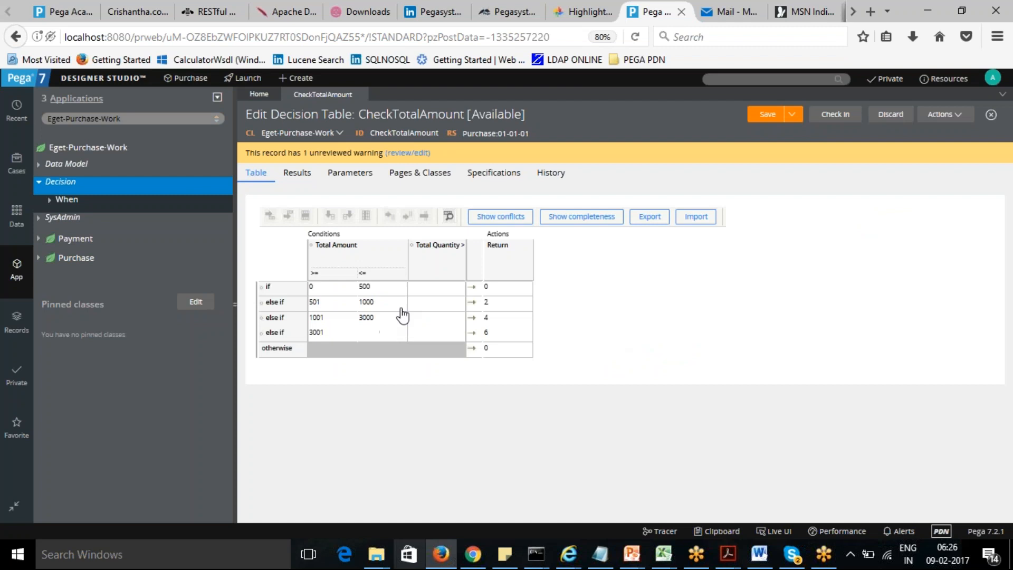
- Enter 5 as the Total Quantity condition for the 501–1000 row
click(433, 289)
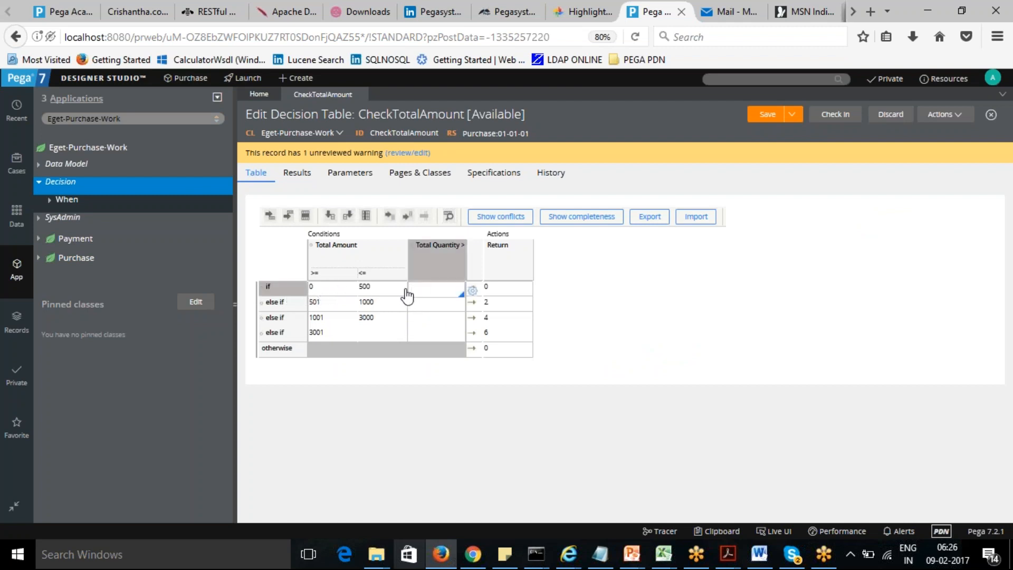
click(434, 302)
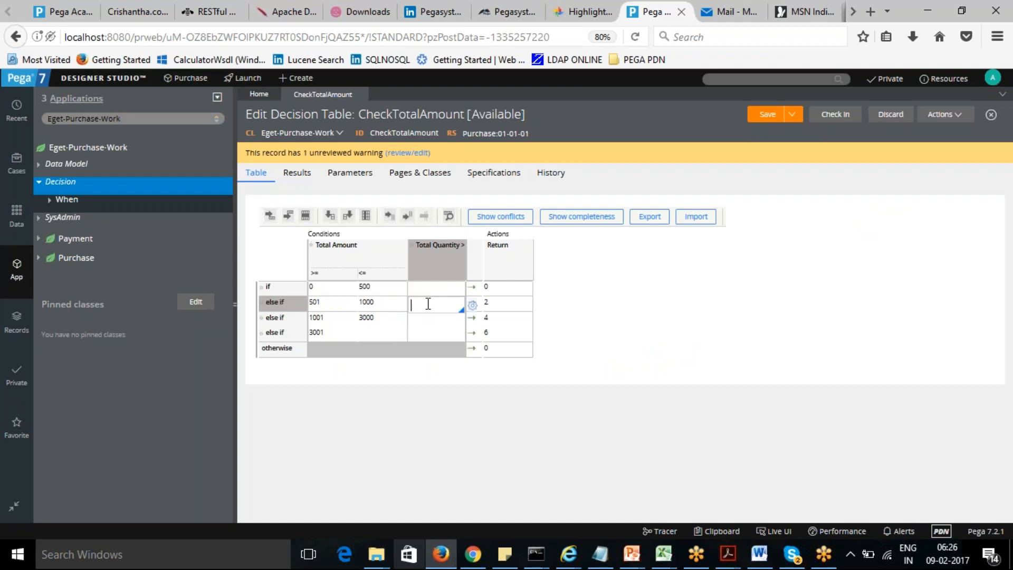
text(5)
click(569, 308)
click(437, 308)
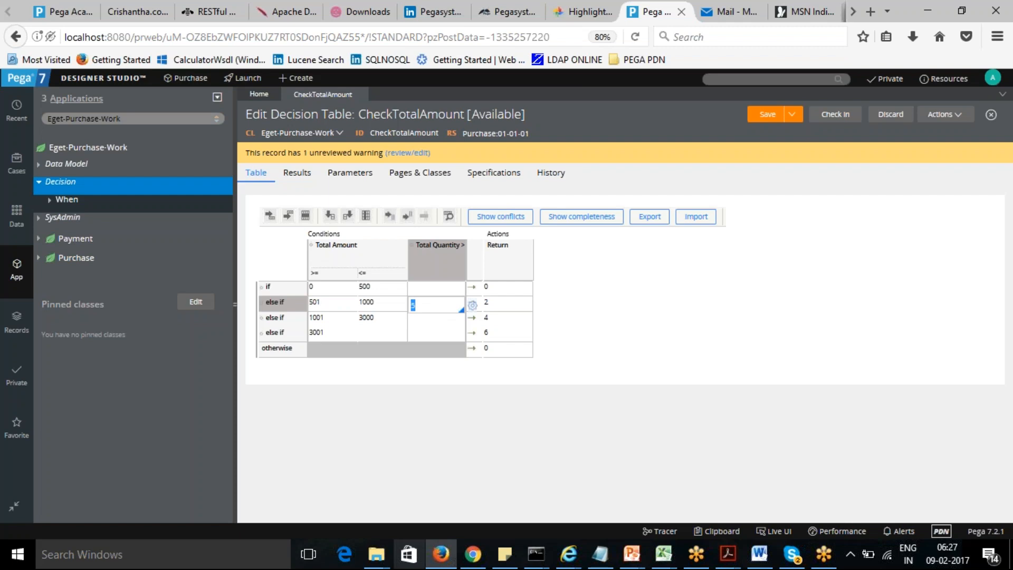
click(389, 218)
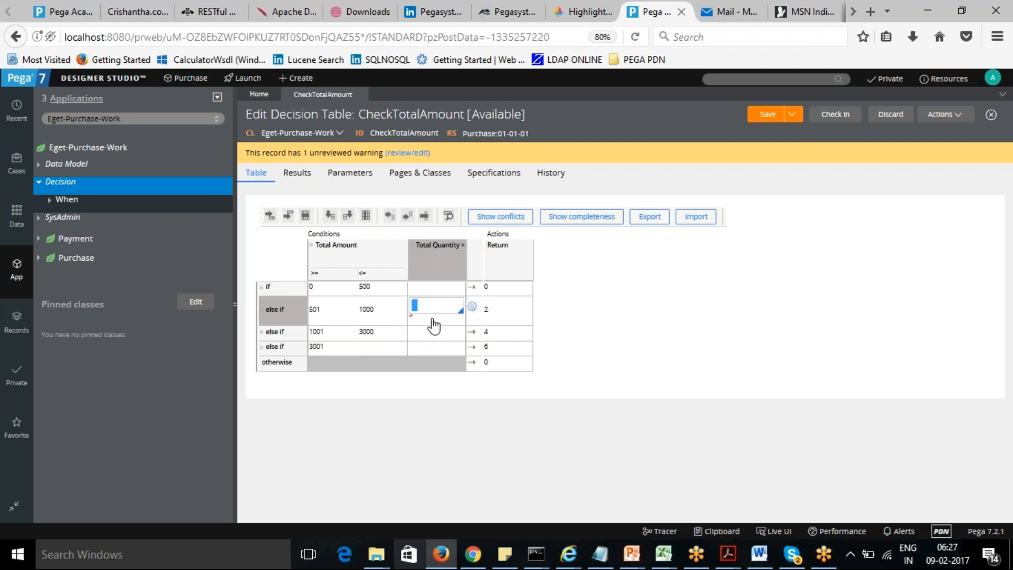
text(4)
click(574, 318)
click(423, 304)
click(425, 216)
click(618, 359)
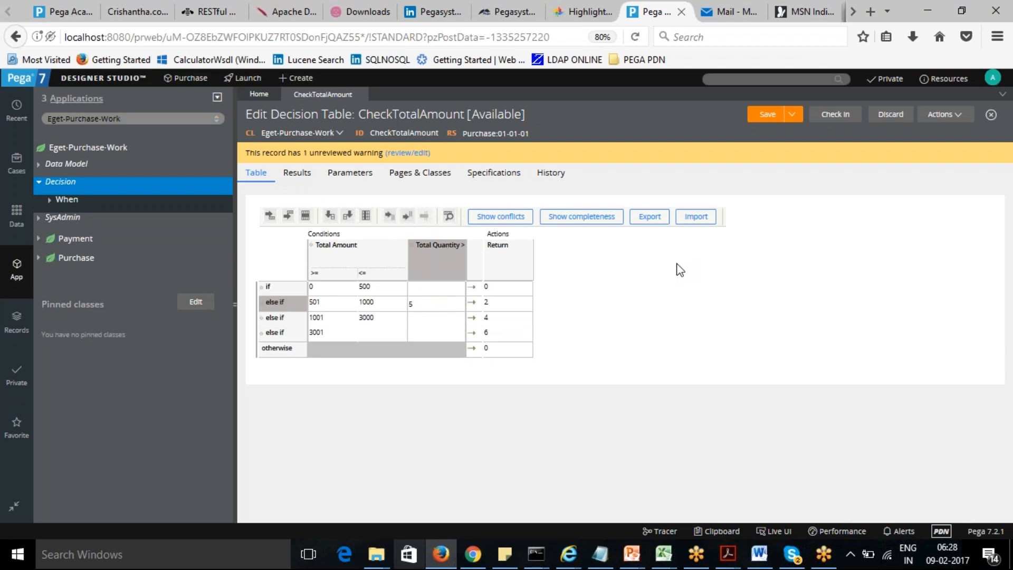
- Save the decision table and run it with a Total Amount of 1000
click(765, 115)
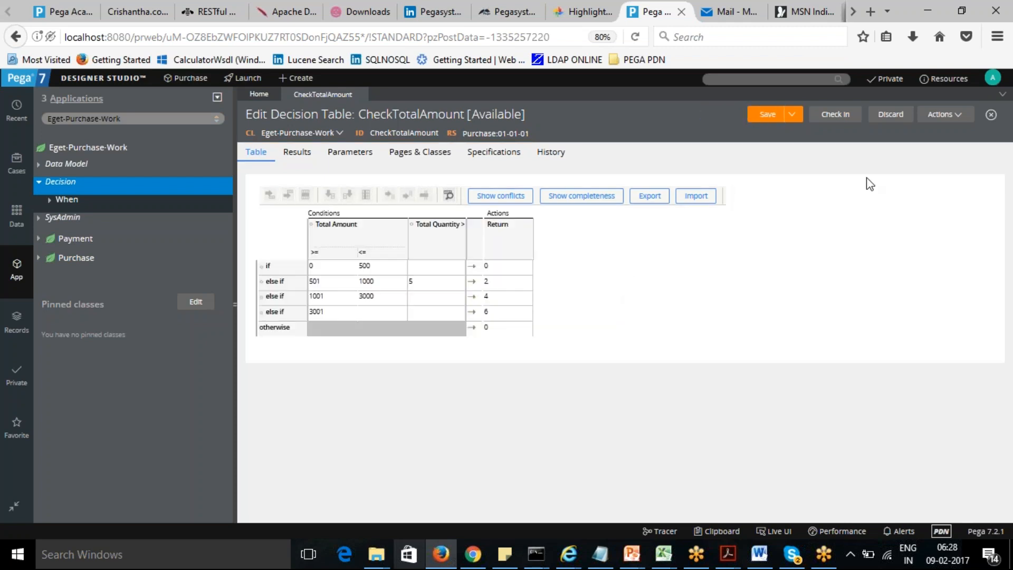
click(944, 115)
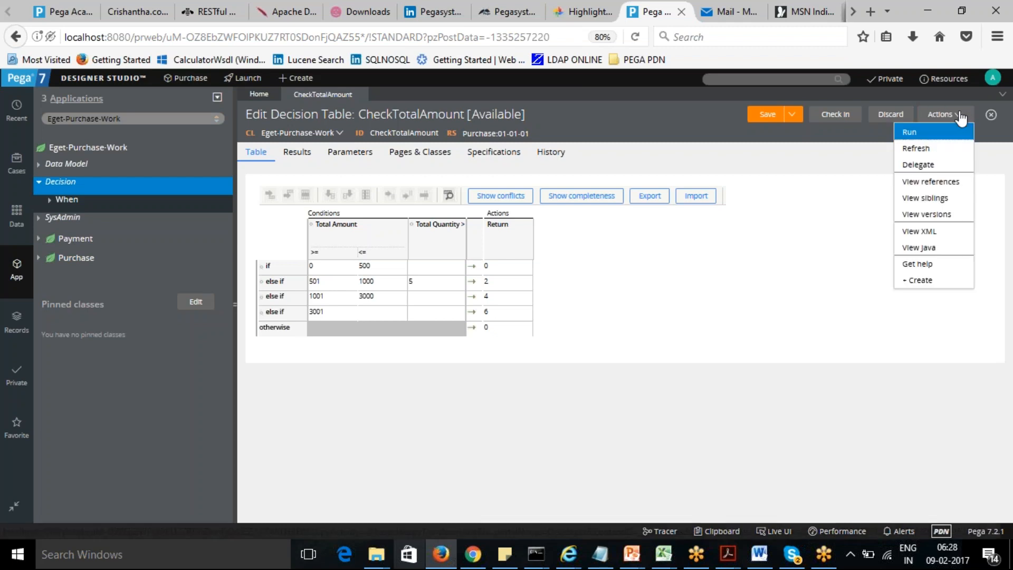
click(940, 133)
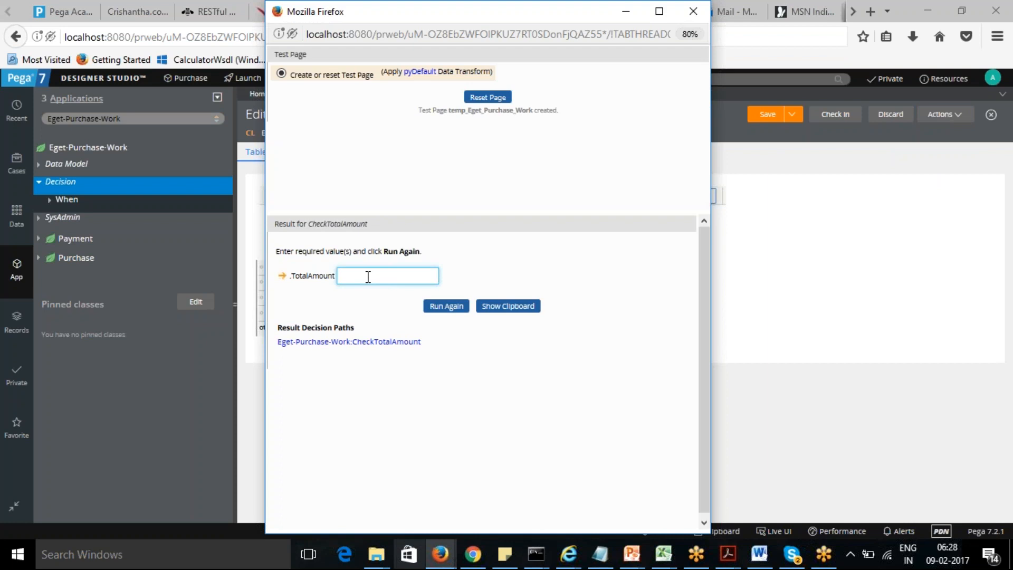
text(1000)
click(450, 307)
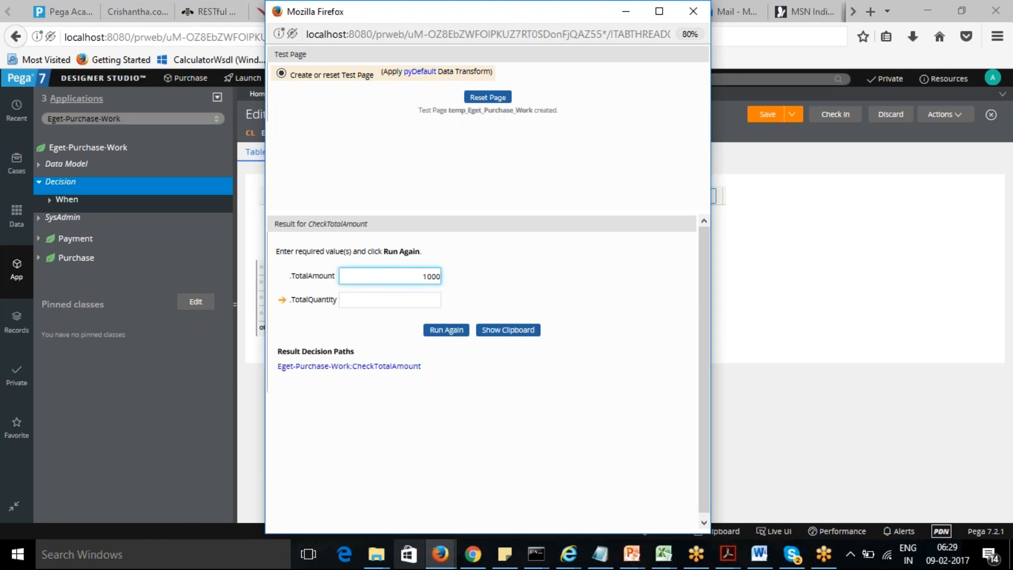
- Run the decision table test again with a Total Quantity of 6
click(422, 299)
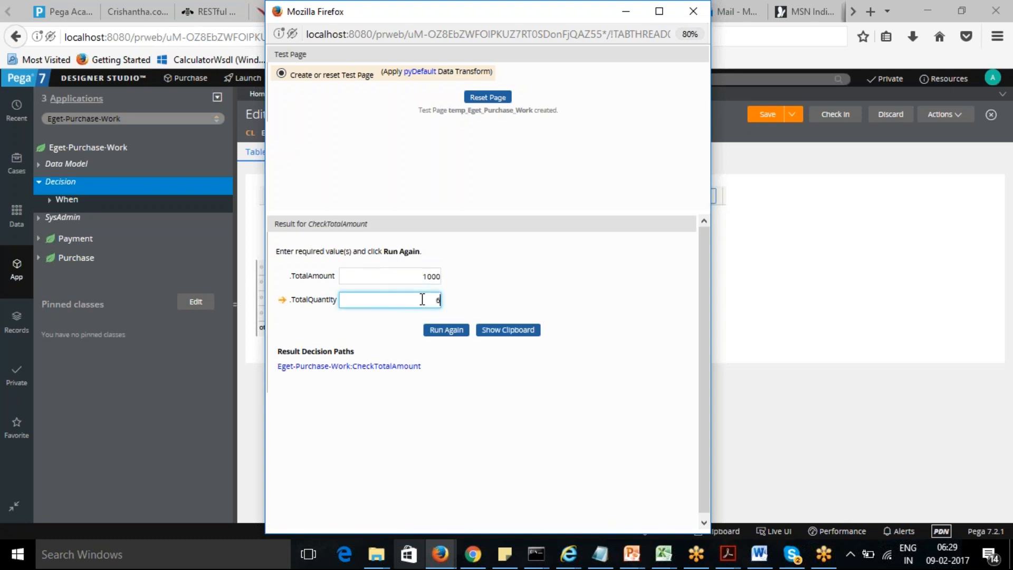
click(448, 334)
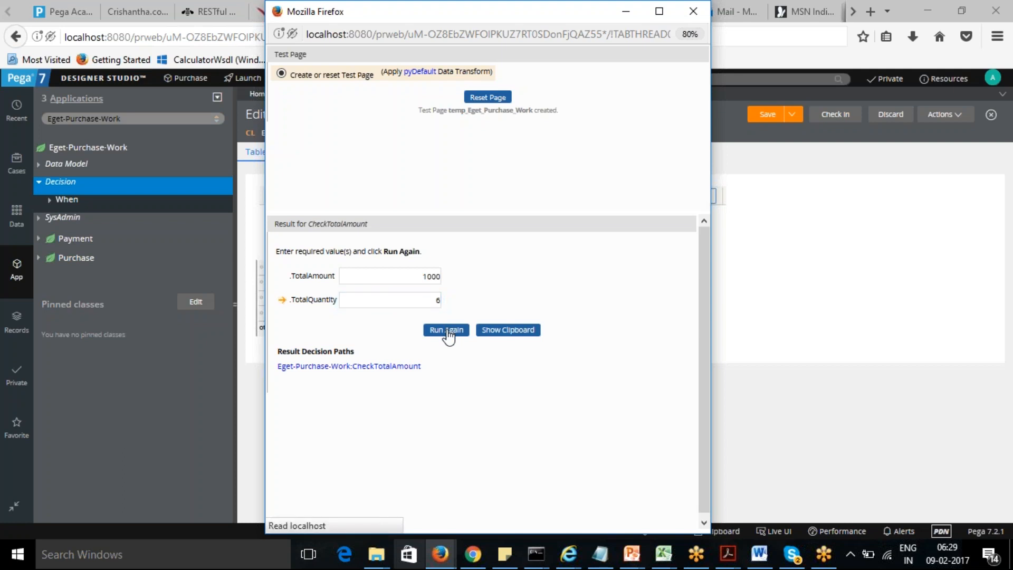
drag(301, 317, 310, 317)
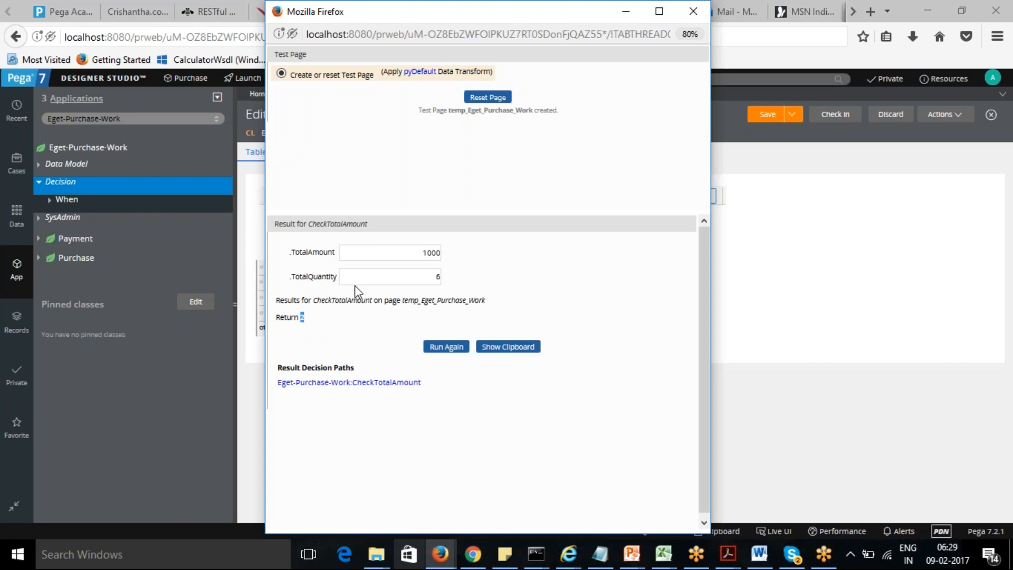
- Rerun the test with the Total Quantity changed to 3
drag(415, 274, 460, 273)
text(3)
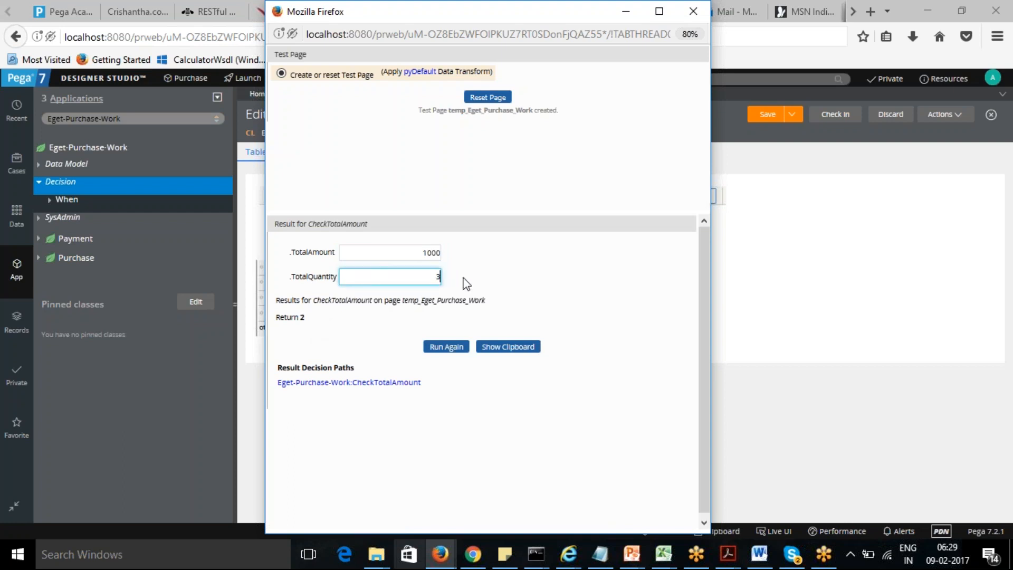
click(448, 348)
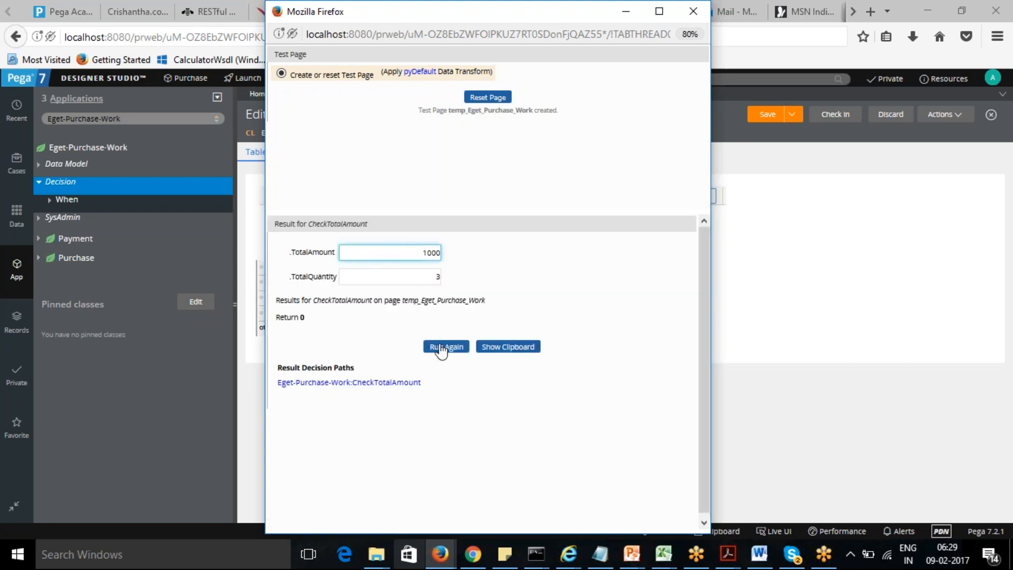
drag(277, 317, 312, 324)
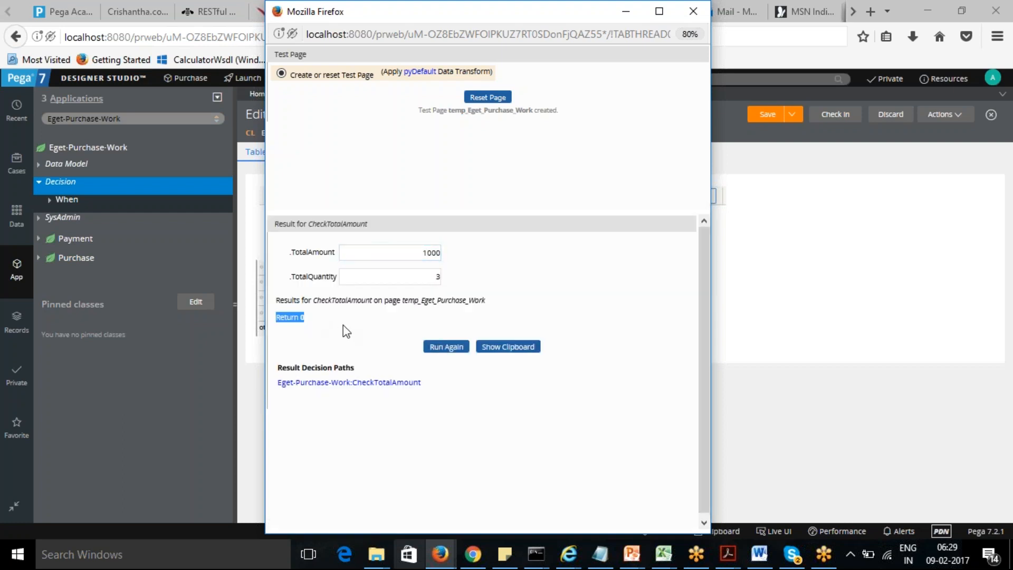
- Rerun the test with a Total Amount of 3001, then close the test window
drag(416, 252, 459, 254)
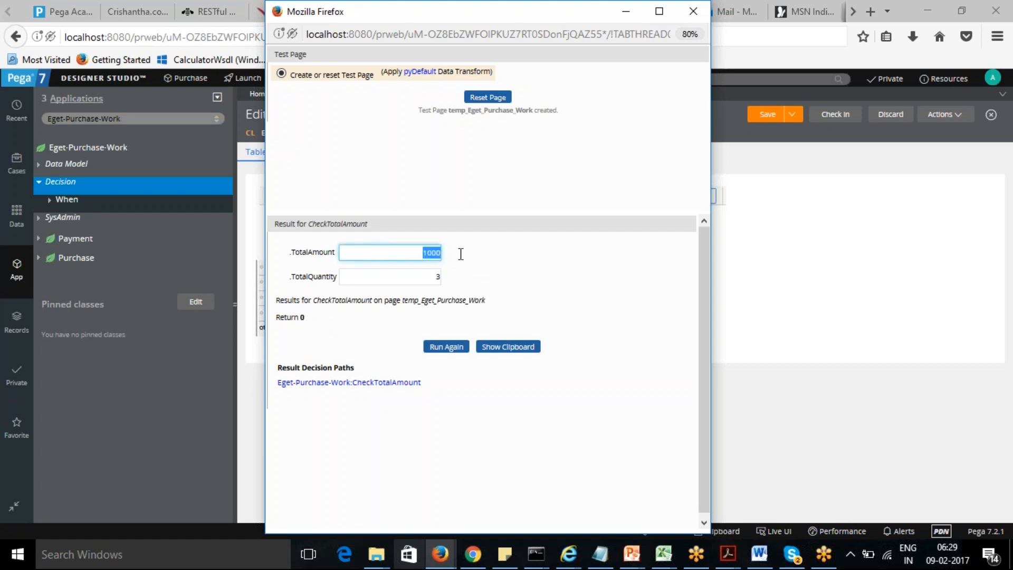
text(30)
key(BackSpace)
key(BackSpace)
click(445, 348)
drag(275, 318, 305, 317)
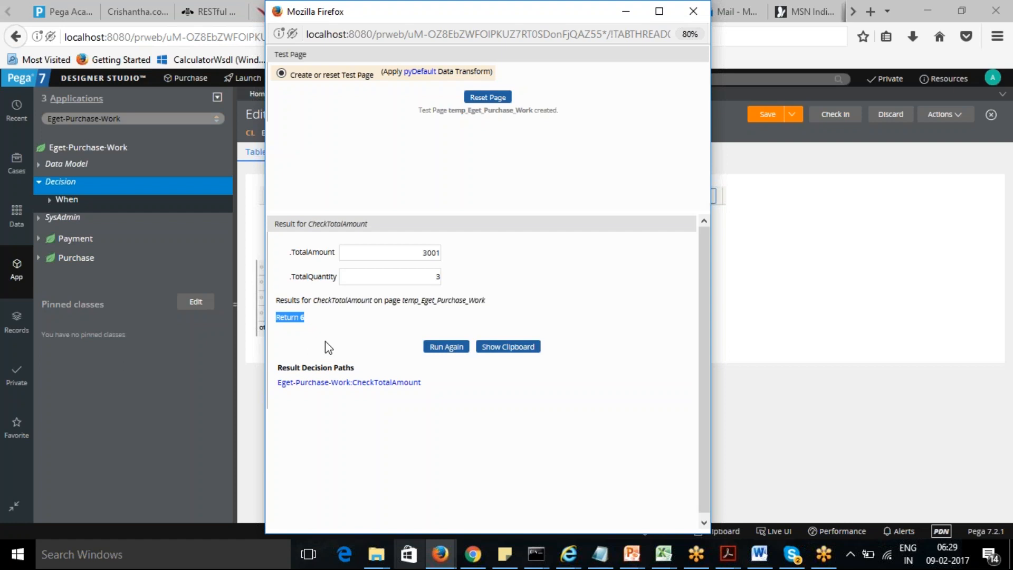
drag(482, 10, 474, 89)
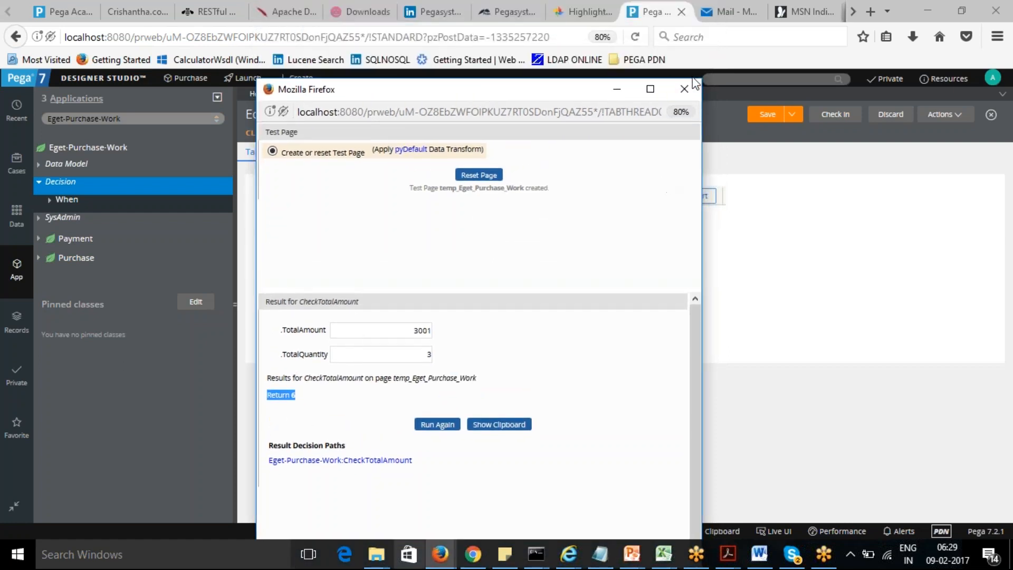
click(684, 89)
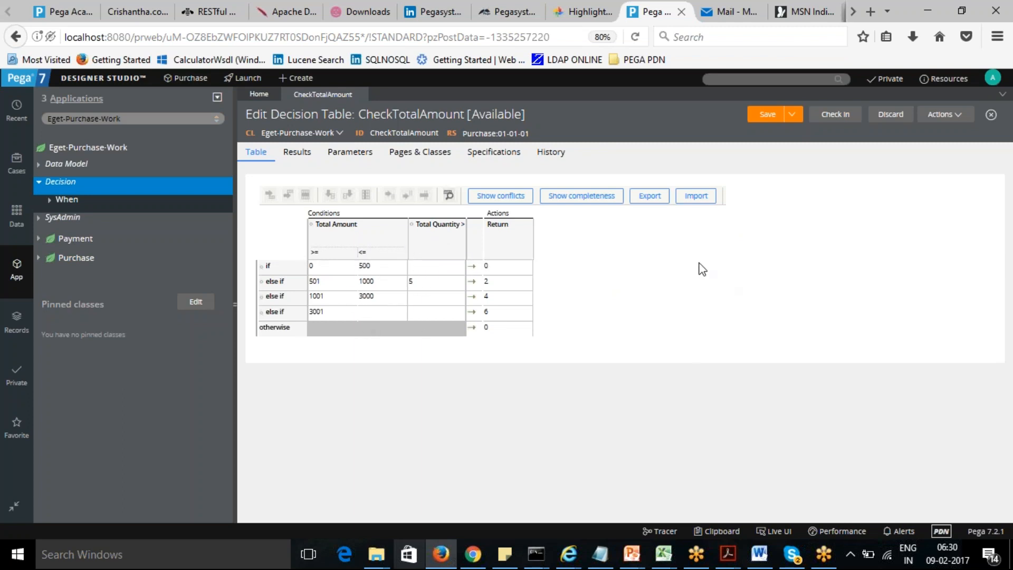
- Export the decision table and open the exported workbook in Microsoft Excel
click(651, 199)
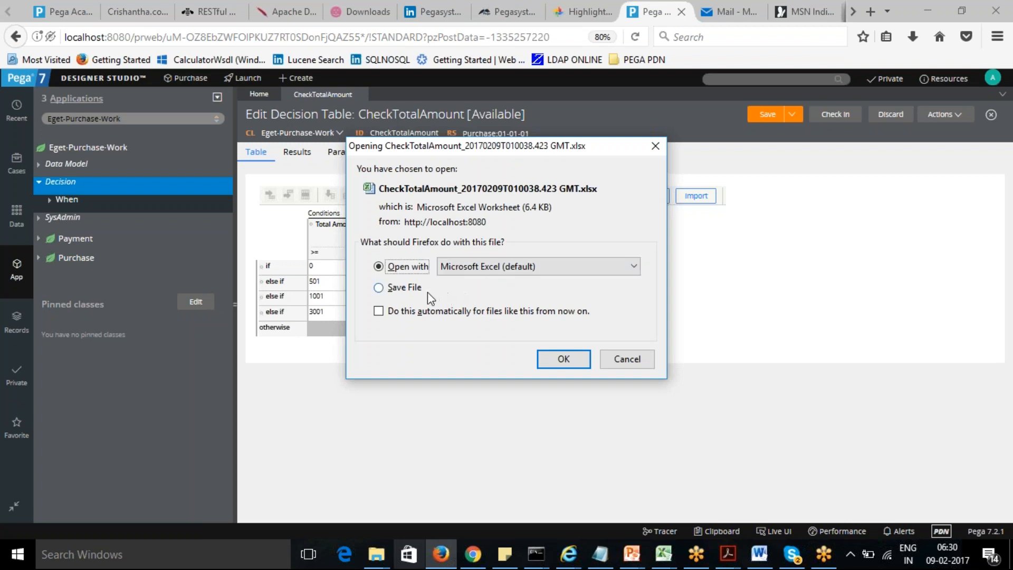
click(572, 358)
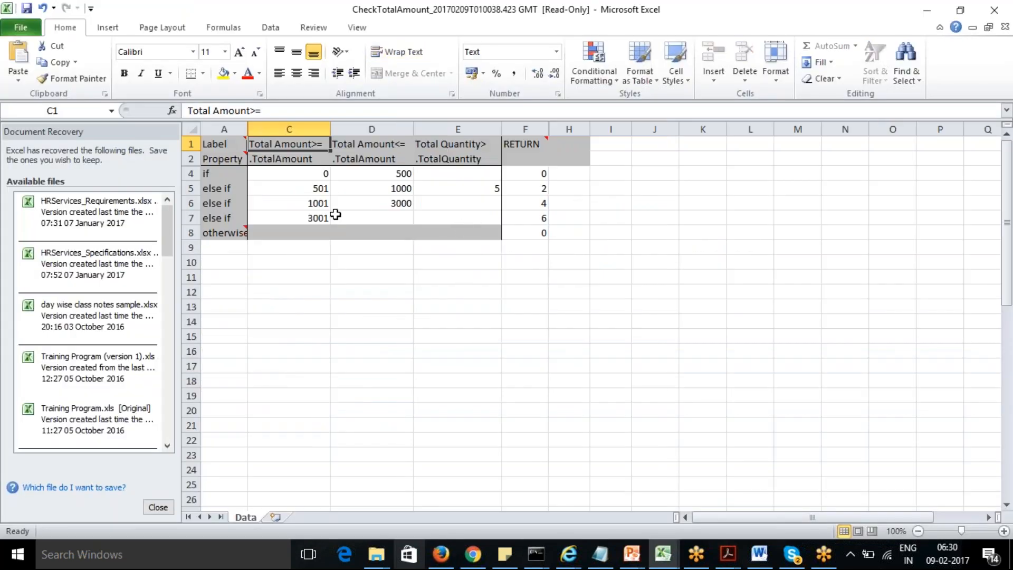
- Set the upper Total Amount bound of the 3001 row to 5000 in the spreadsheet
click(384, 217)
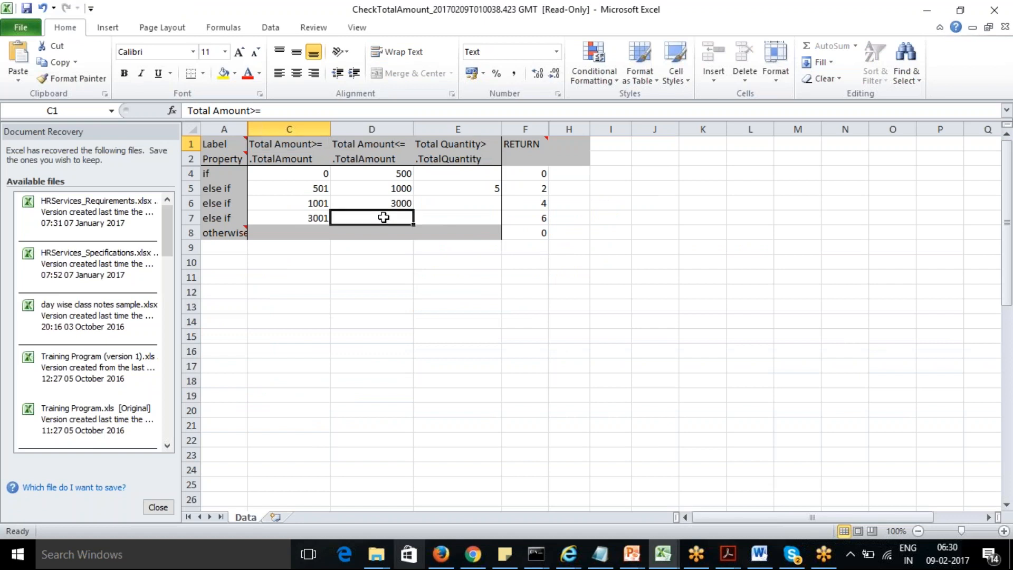
text(5000)
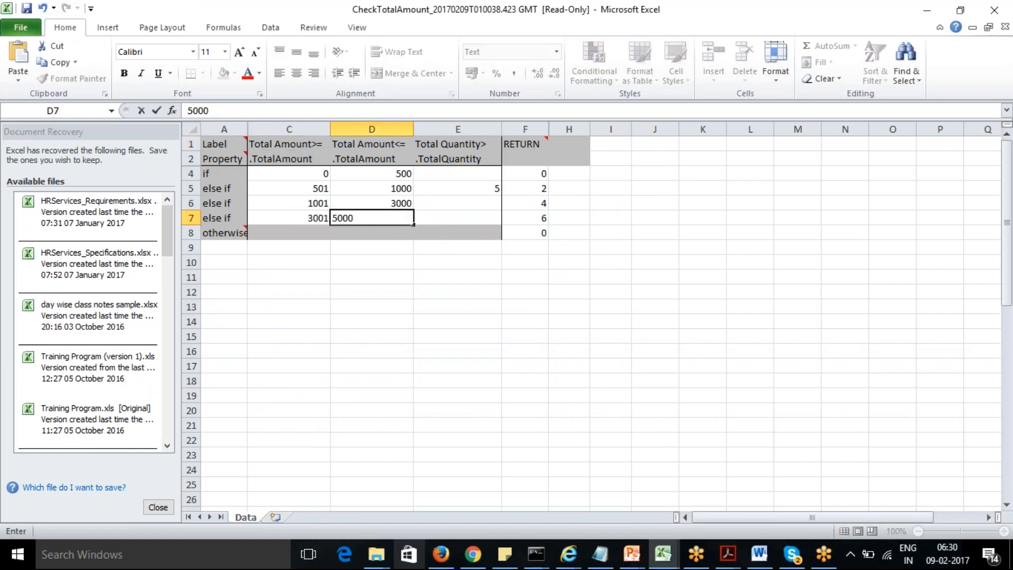
click(466, 267)
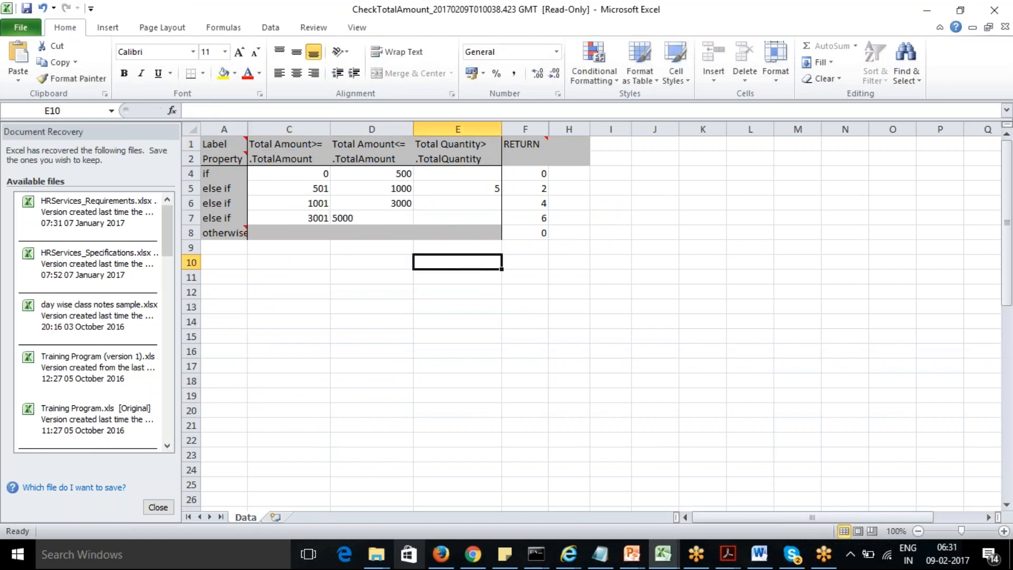
- Insert a row above the 3001 row and move that row's Total Amount bounds up into it
right_click(191, 217)
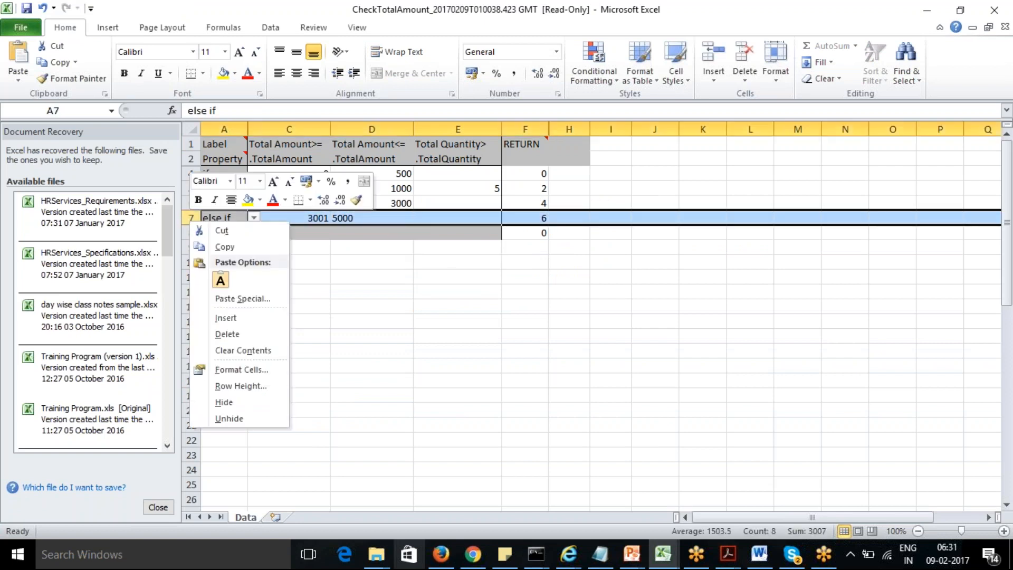
click(227, 317)
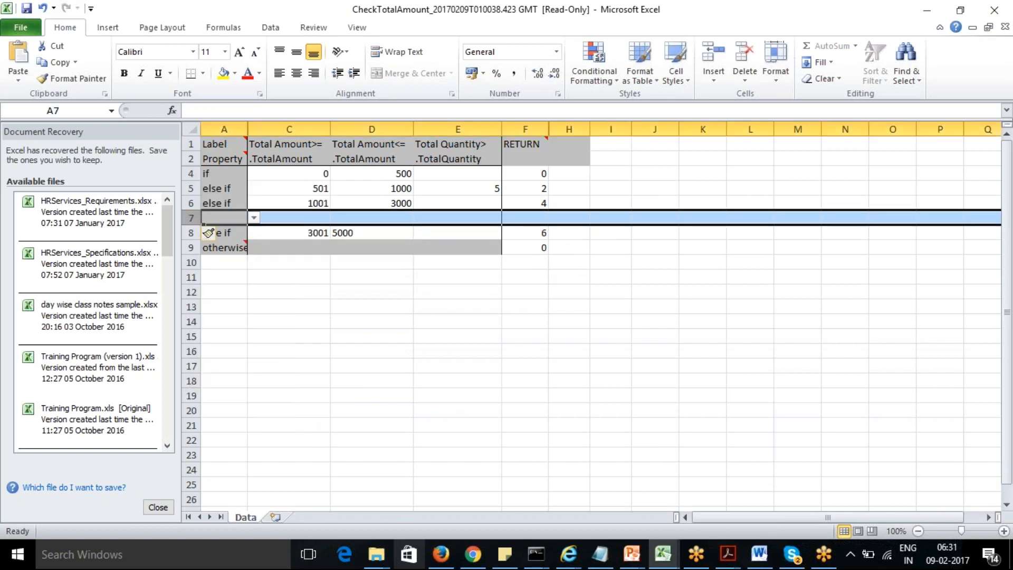
drag(288, 231, 311, 219)
- Enter 5001 and 10000 as the Total Amount bounds of the last else-if row
click(308, 236)
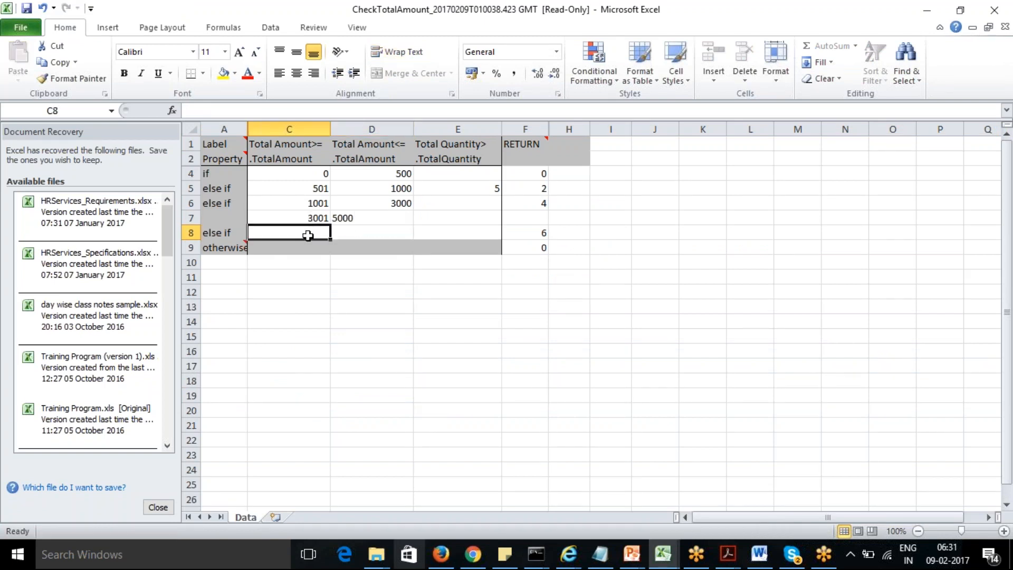
text(5001)
key(Tab)
text(1000)
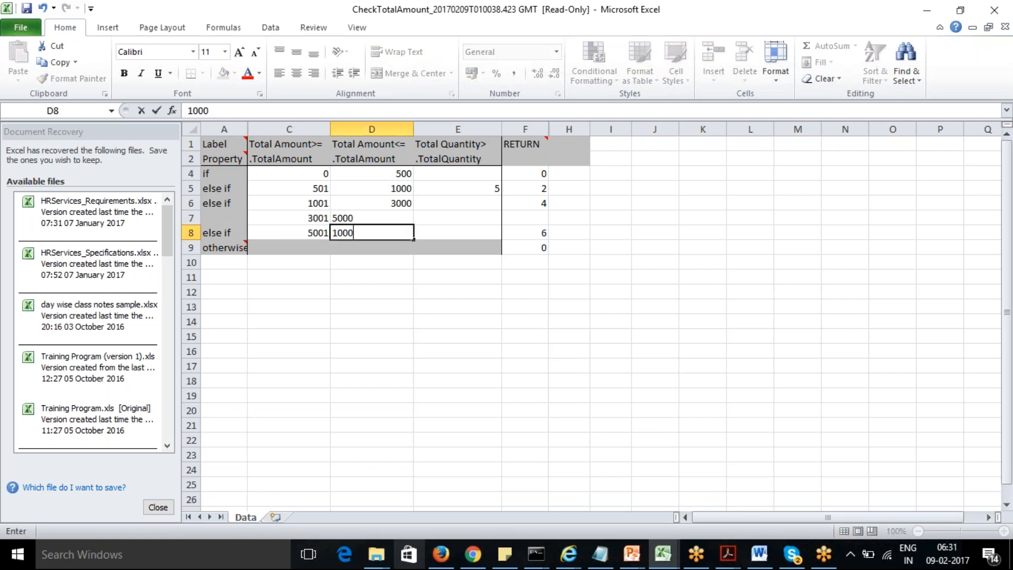
text(0)
- Set the RETURN values to 6 for the 3001–5000 row and 8 for the 5001–10000 row
click(527, 218)
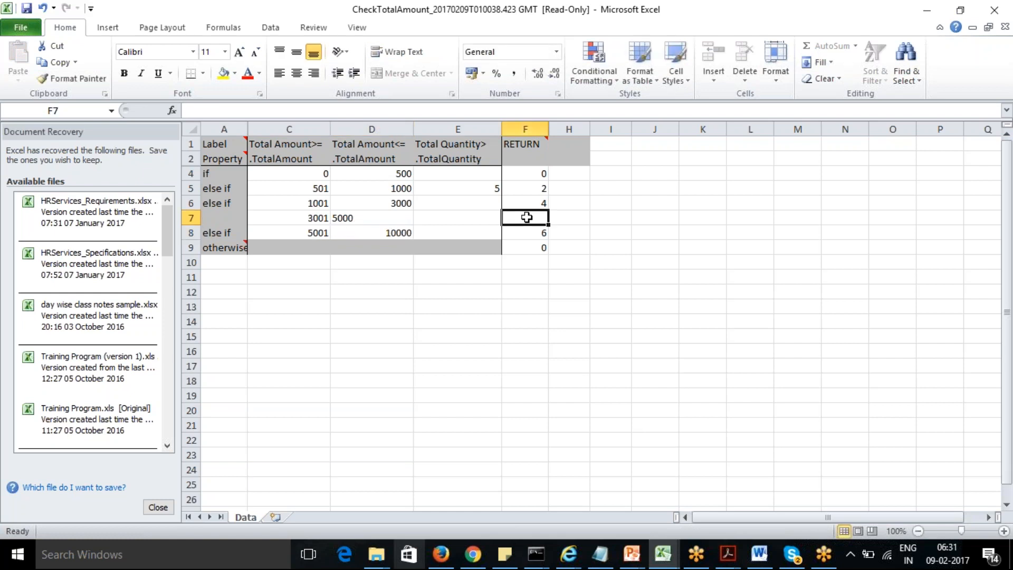
text(6)
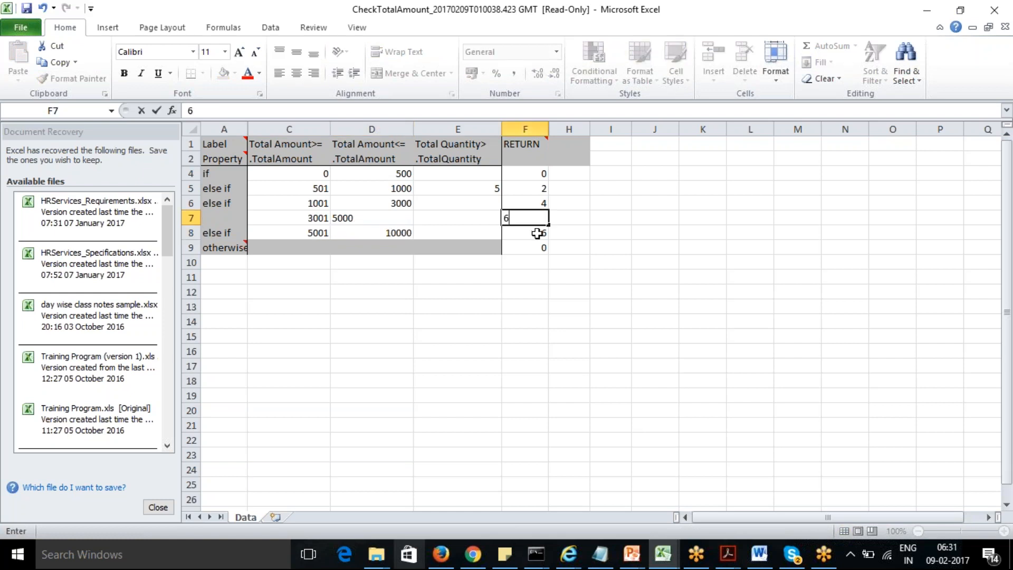
click(537, 233)
text(8)
click(365, 323)
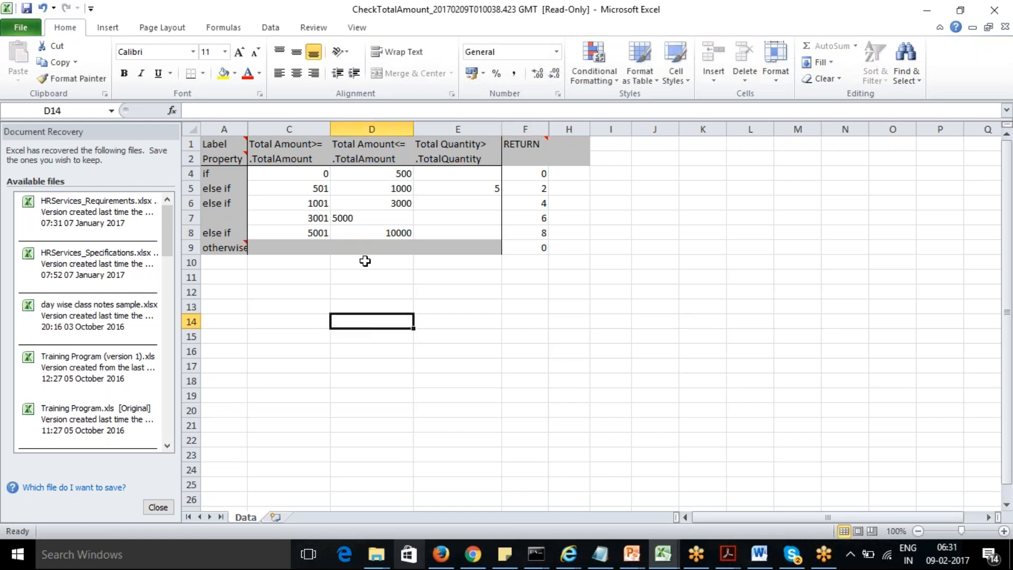
- Save the read-only workbook as a copy in the Downloads folder
click(26, 7)
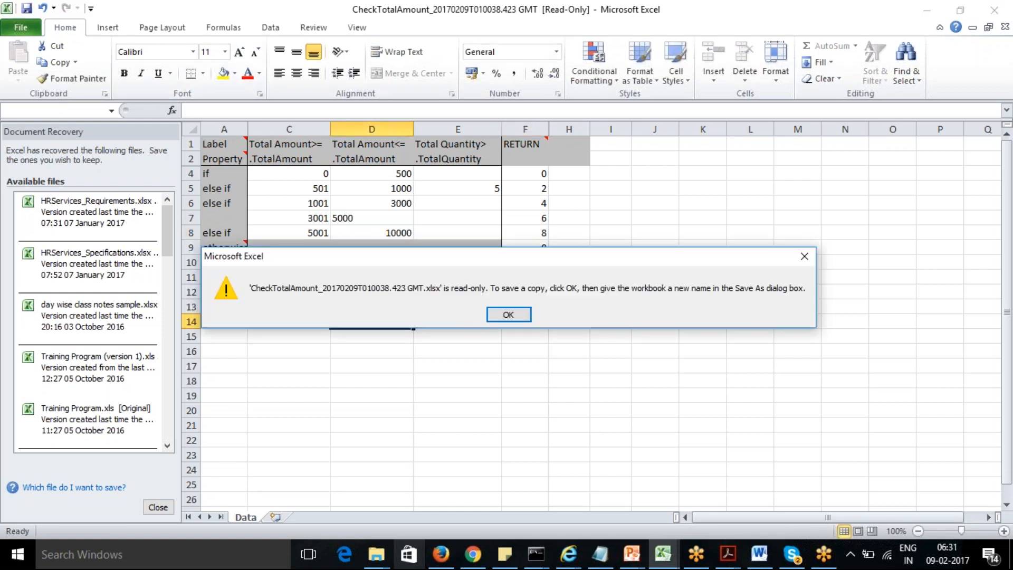
click(515, 314)
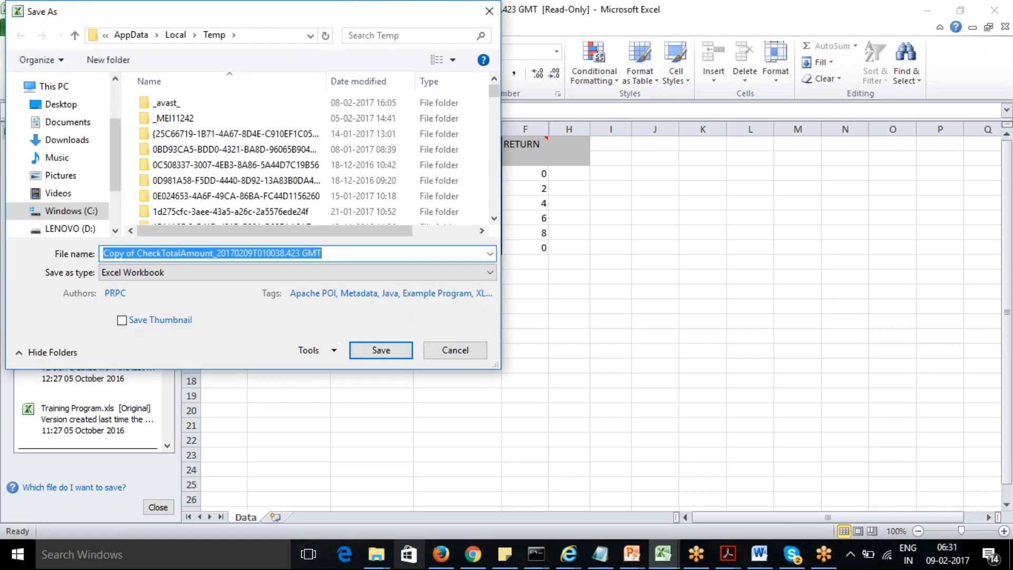
click(64, 141)
click(383, 354)
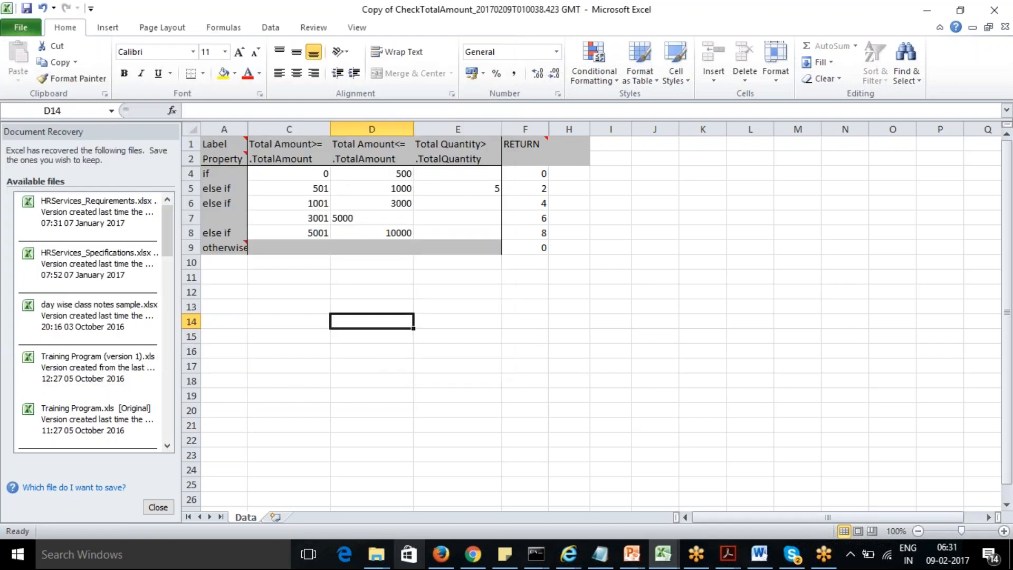
- Switch back to the browser and import the saved copy of the CheckTotalAmount workbook from Downloads into the decision table
click(401, 381)
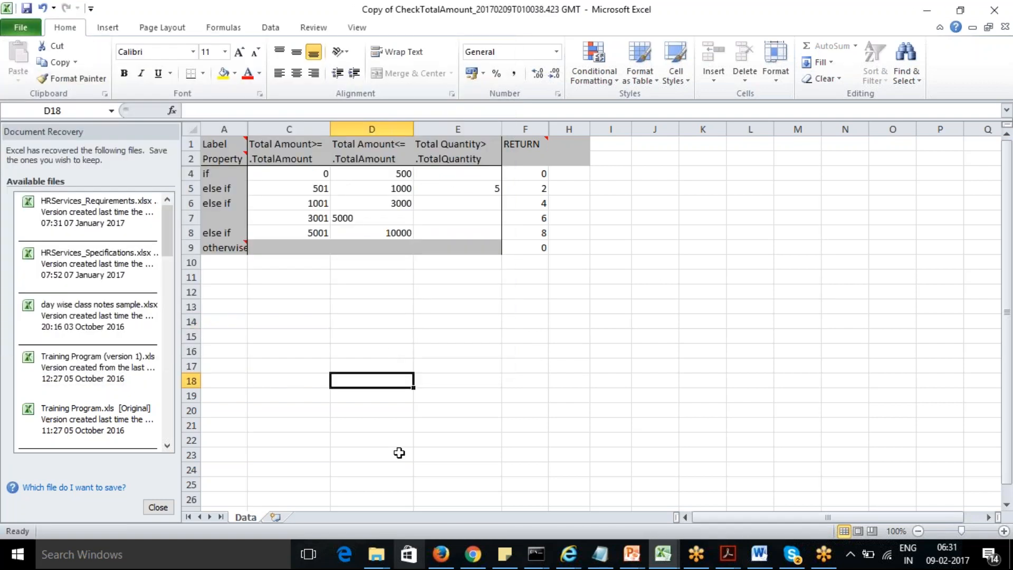
click(448, 552)
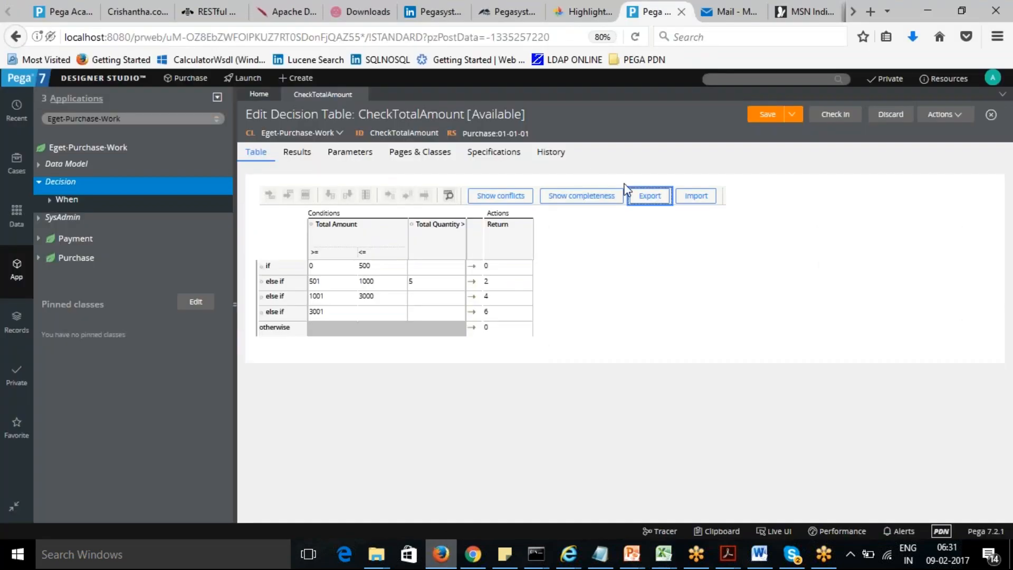
click(697, 199)
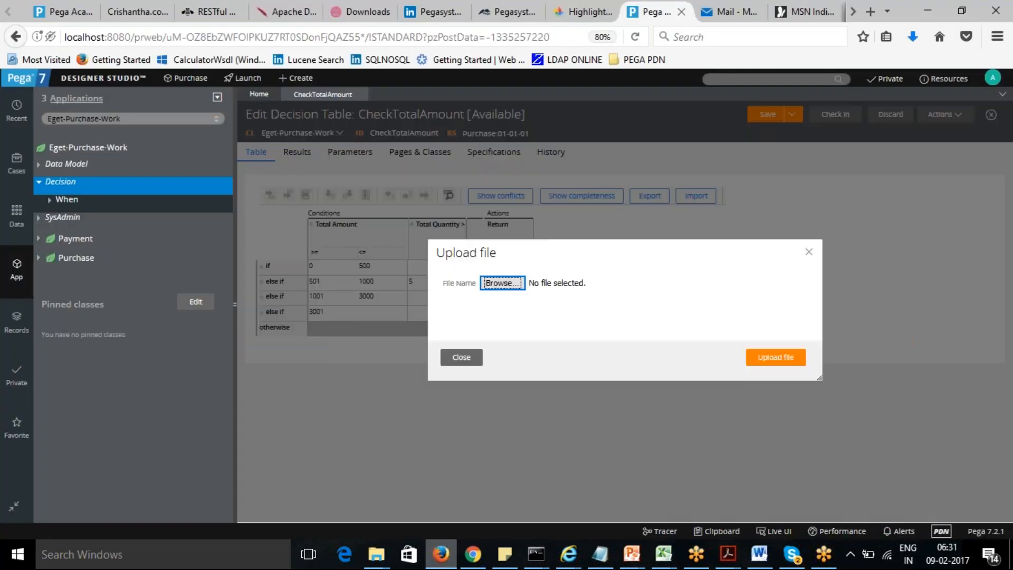
click(503, 284)
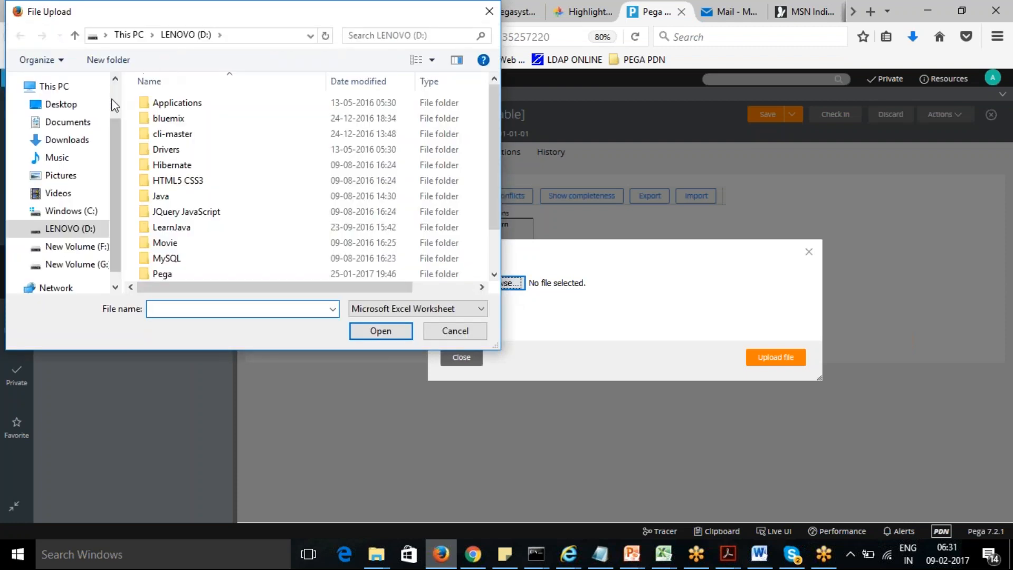
click(79, 140)
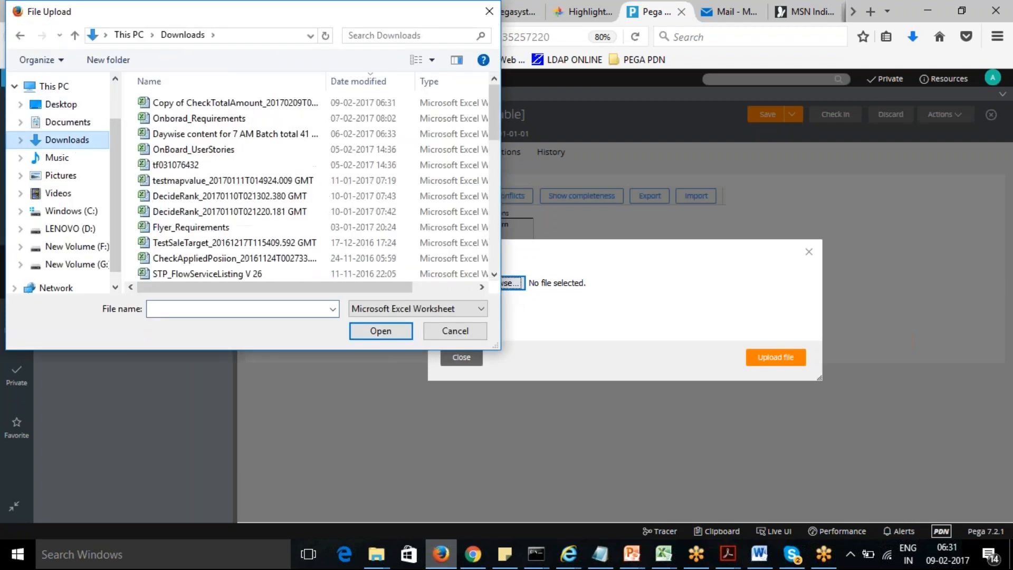
click(200, 107)
click(381, 331)
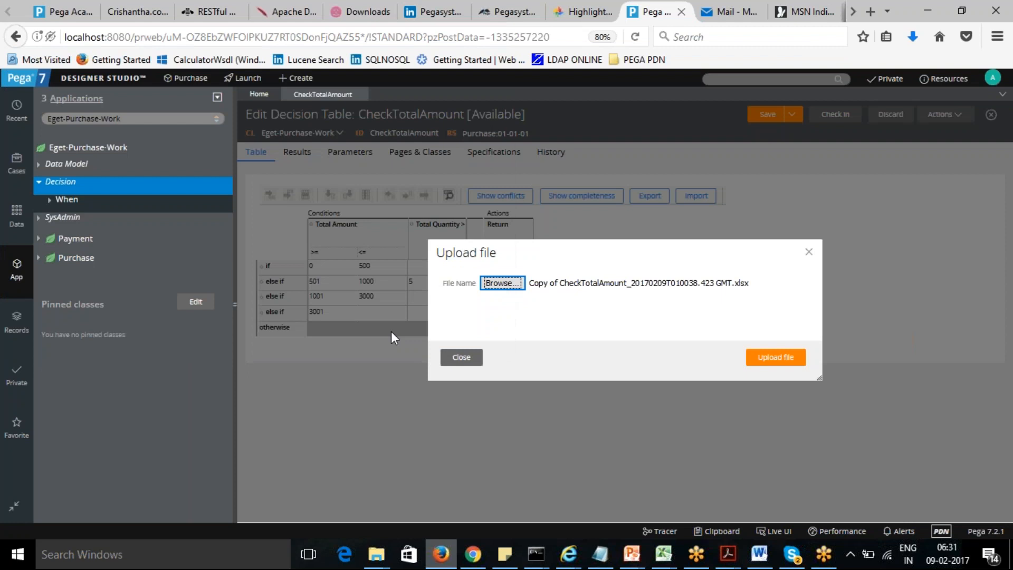
click(780, 359)
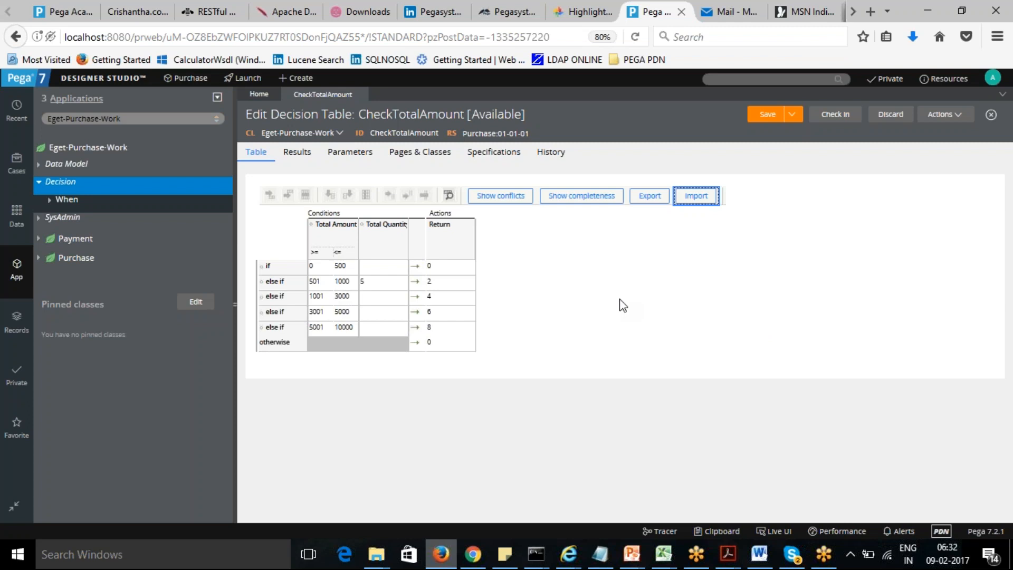
- Open the help page about decision tables and read the section on where they are referenced
click(962, 119)
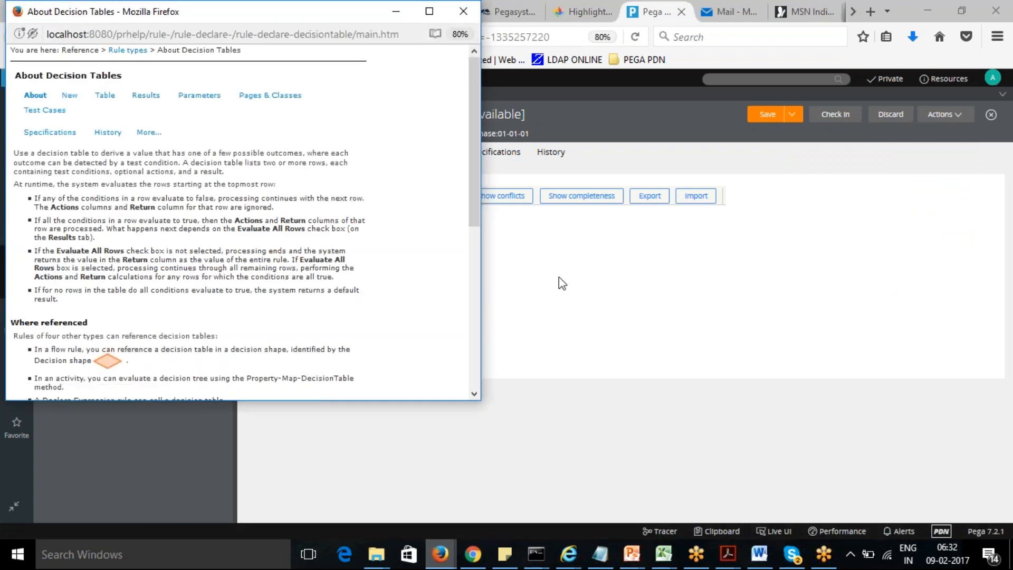
drag(474, 182, 475, 277)
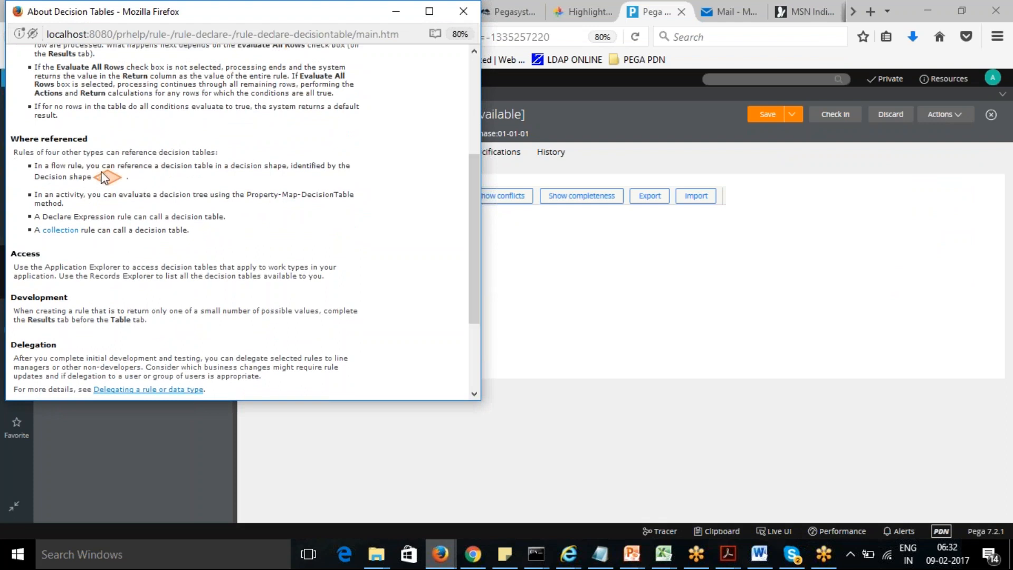
drag(38, 164, 121, 182)
click(79, 215)
drag(36, 194, 145, 216)
click(87, 207)
click(201, 210)
drag(202, 230, 33, 166)
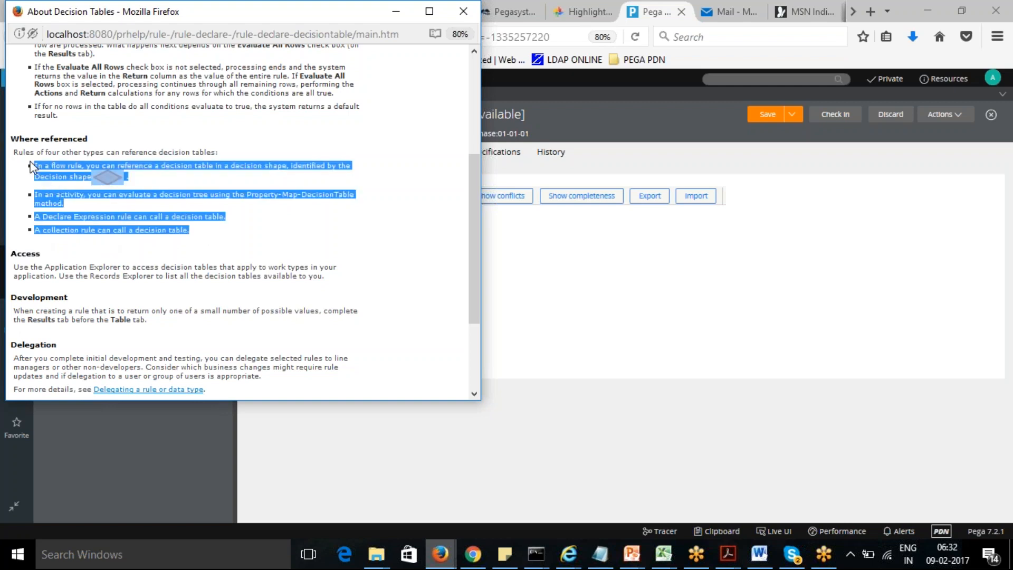
- Close the help window and save the CheckTotalAmount decision table
click(244, 239)
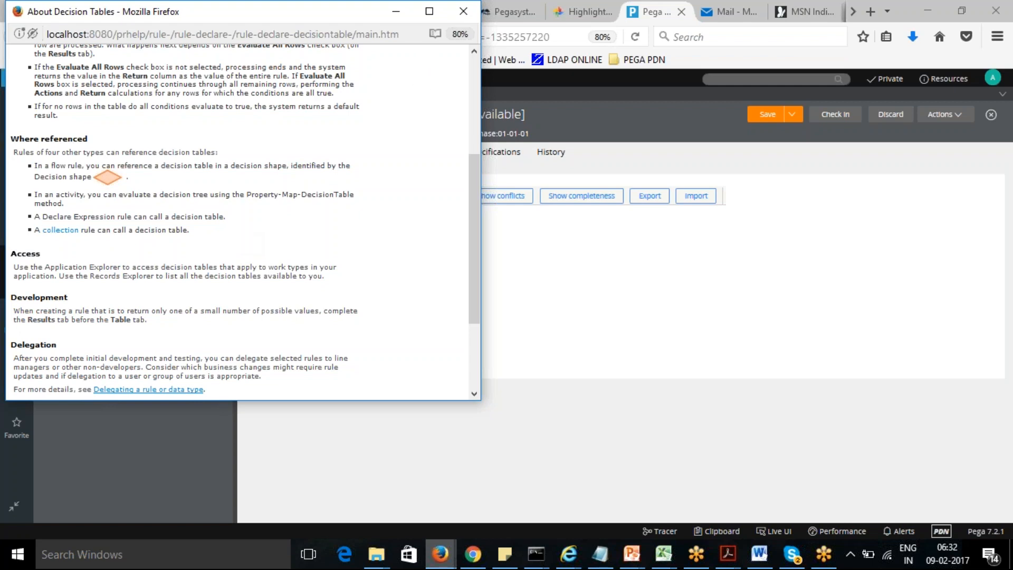
click(396, 11)
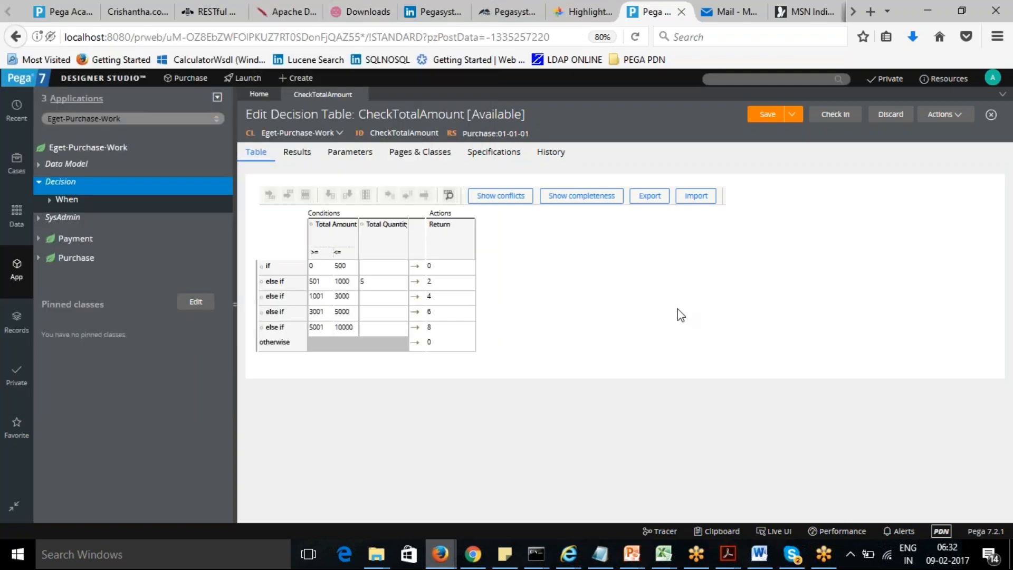
click(768, 113)
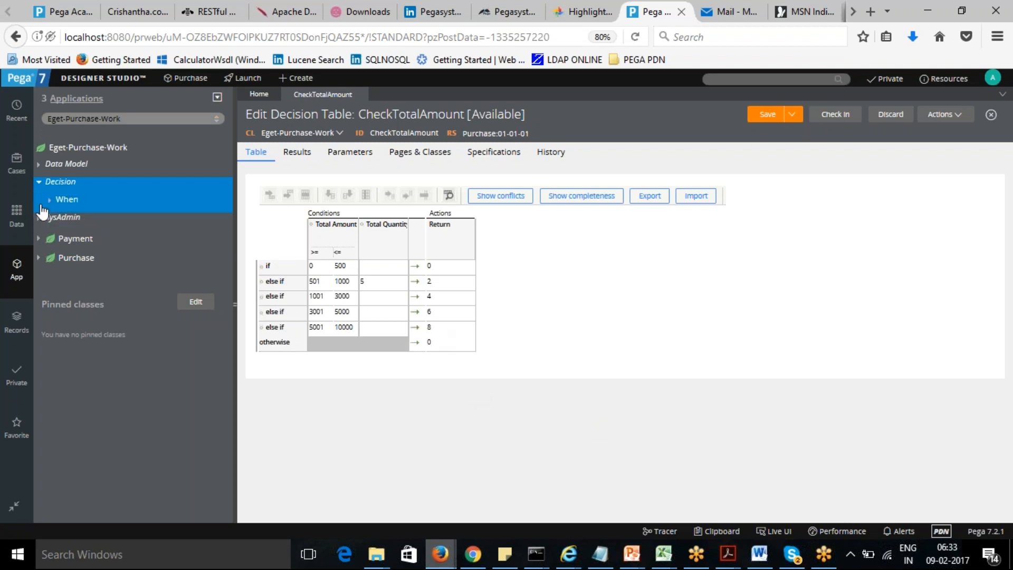
- Create a new decision tree labelled CheckCustomerType in the Decision category and open it
right_click(64, 188)
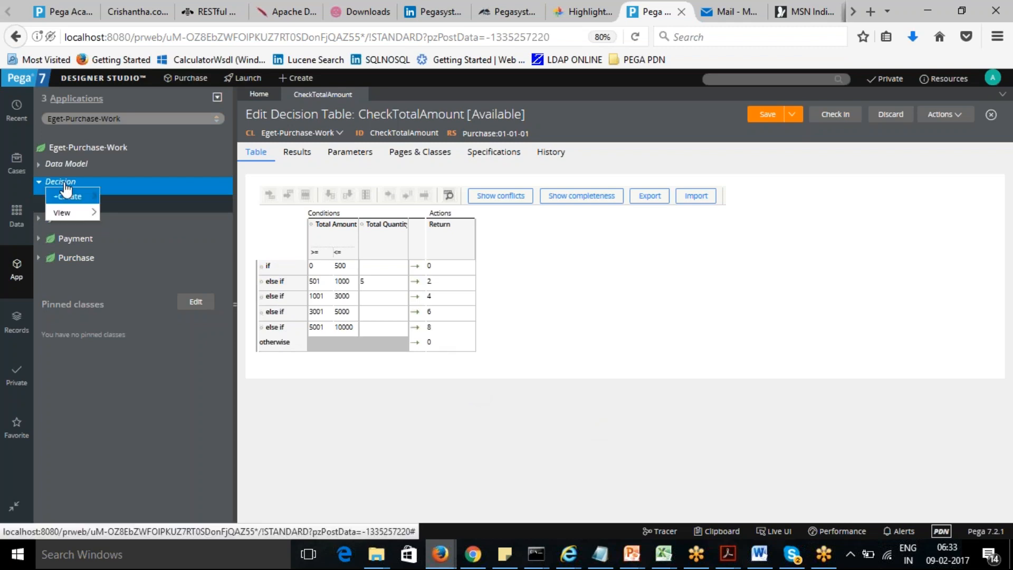
mouse_move(71, 196)
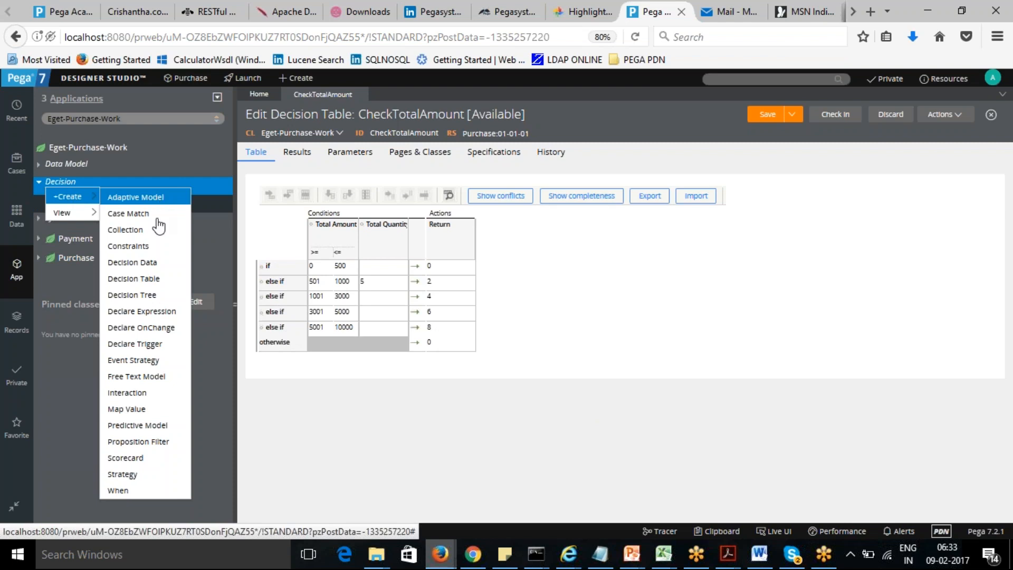
click(151, 294)
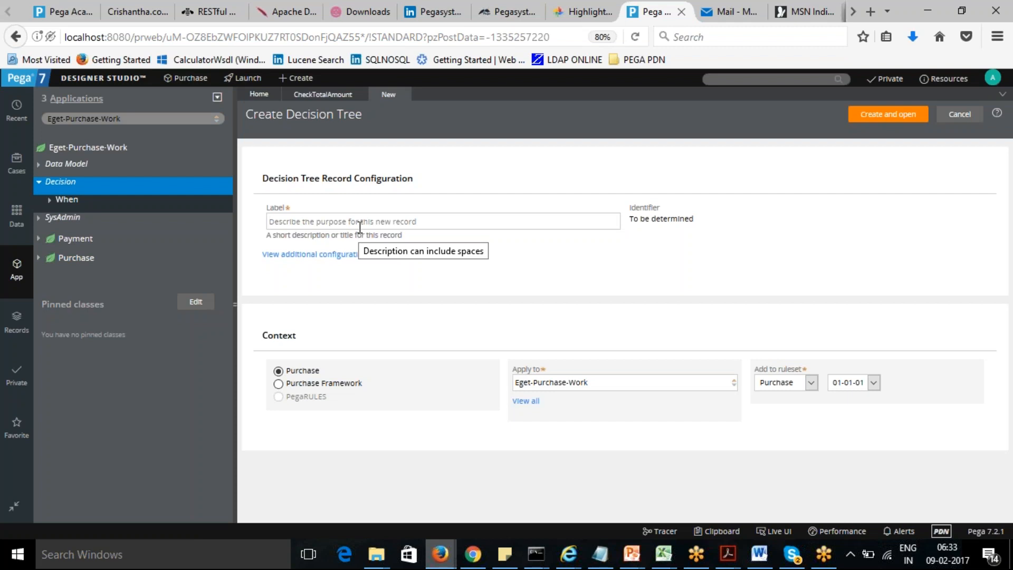
key(alt+Tab)
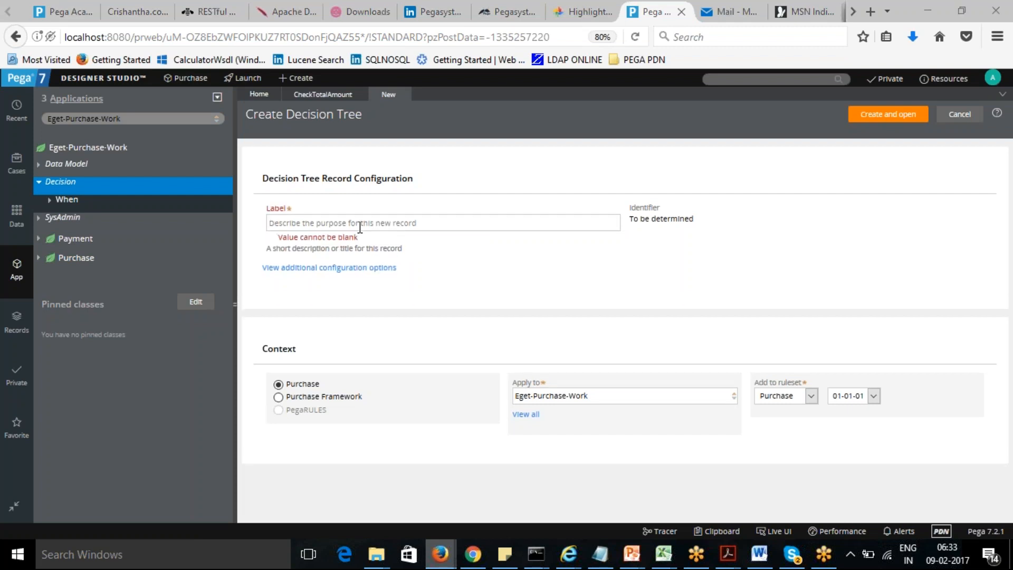
key(alt+Tab)
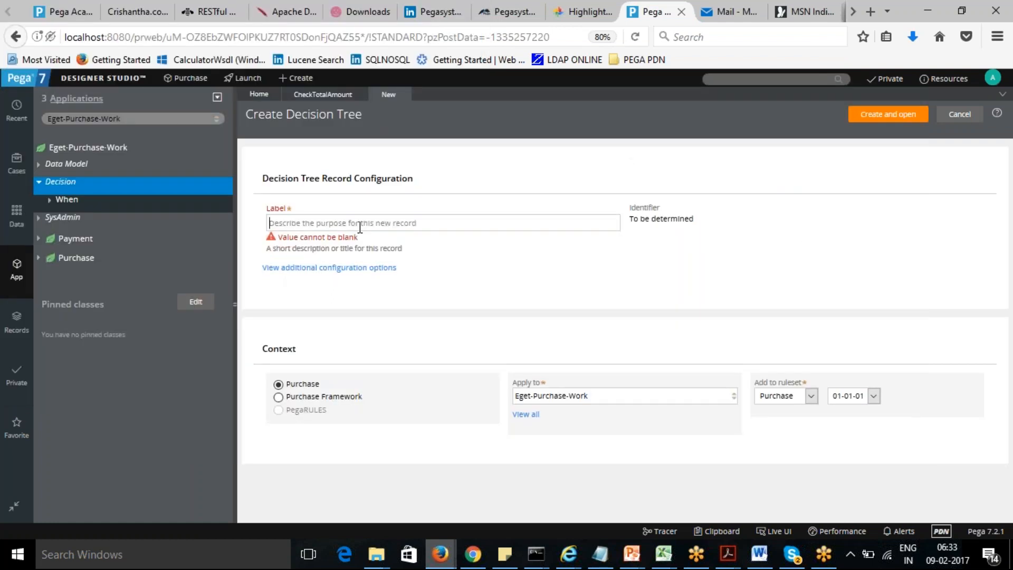
text(Check)
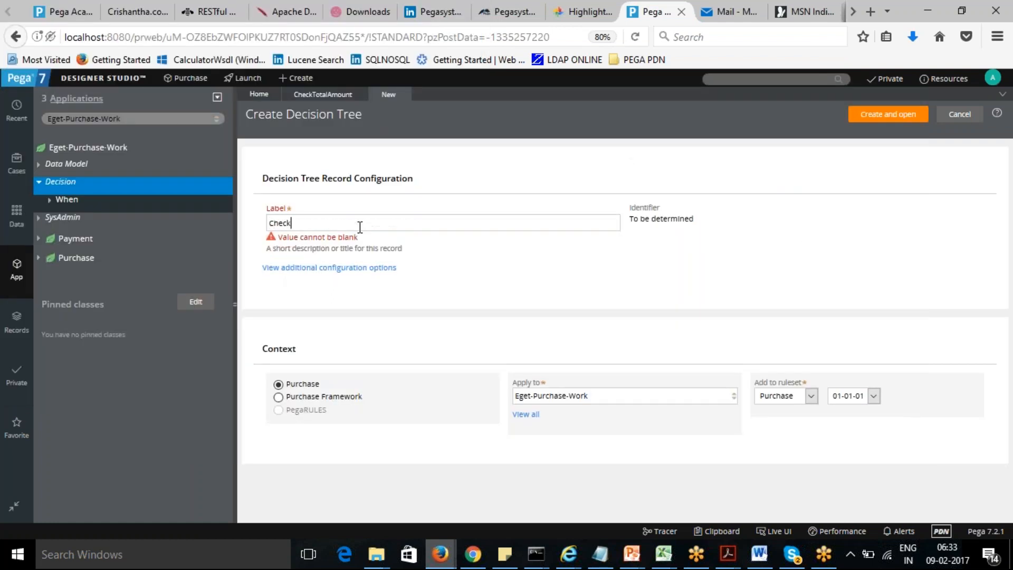
text(CustomerType)
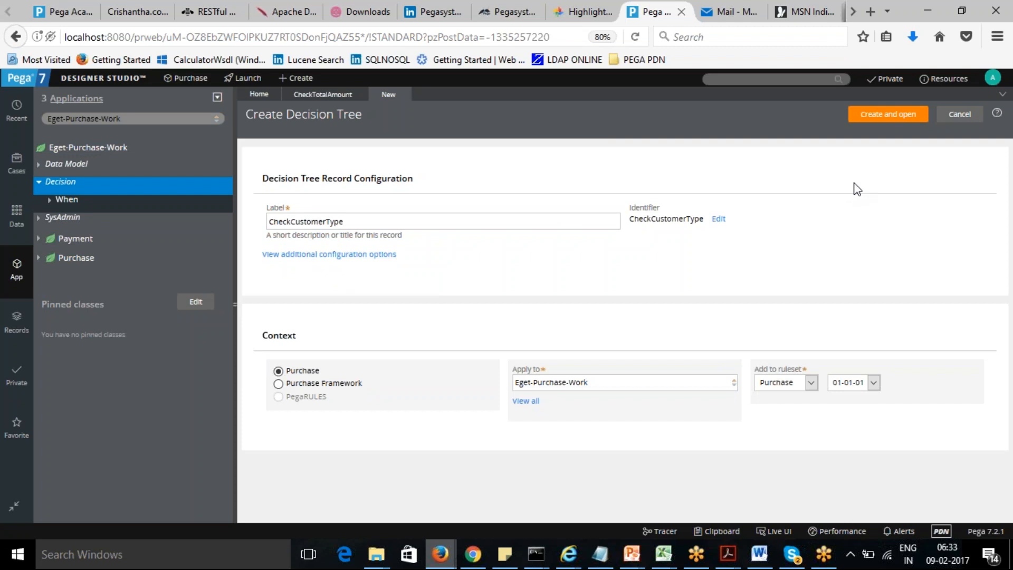
click(896, 117)
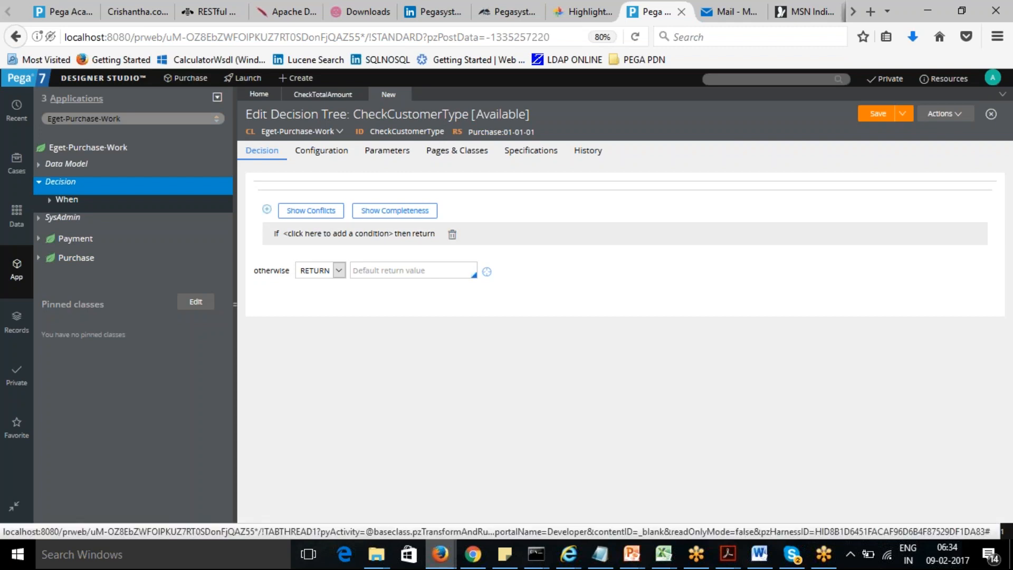
- Add the first condition: if .Customer.CustomerType = "Gold" then return 10
click(334, 234)
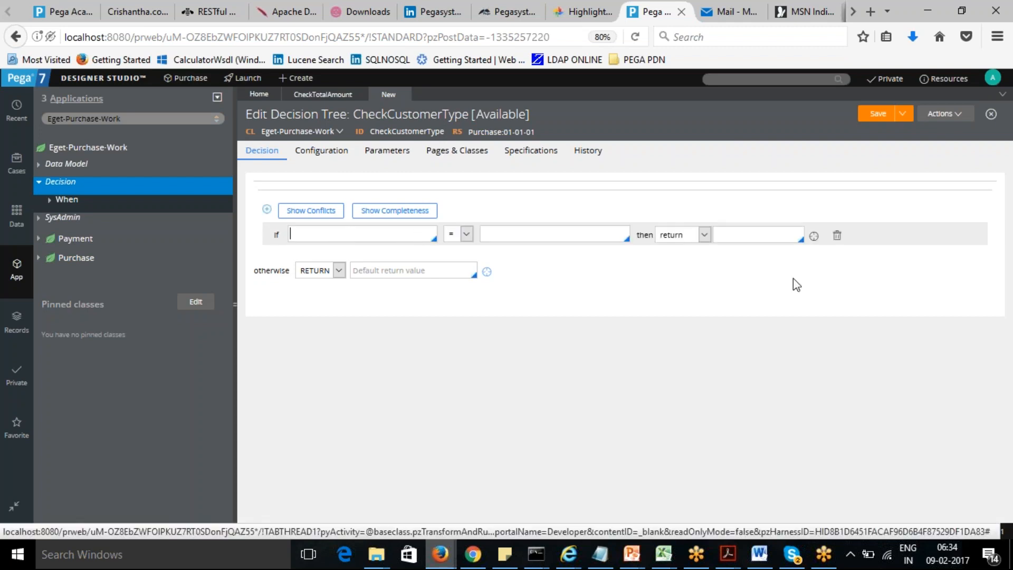
text(.)
click(309, 275)
text(.)
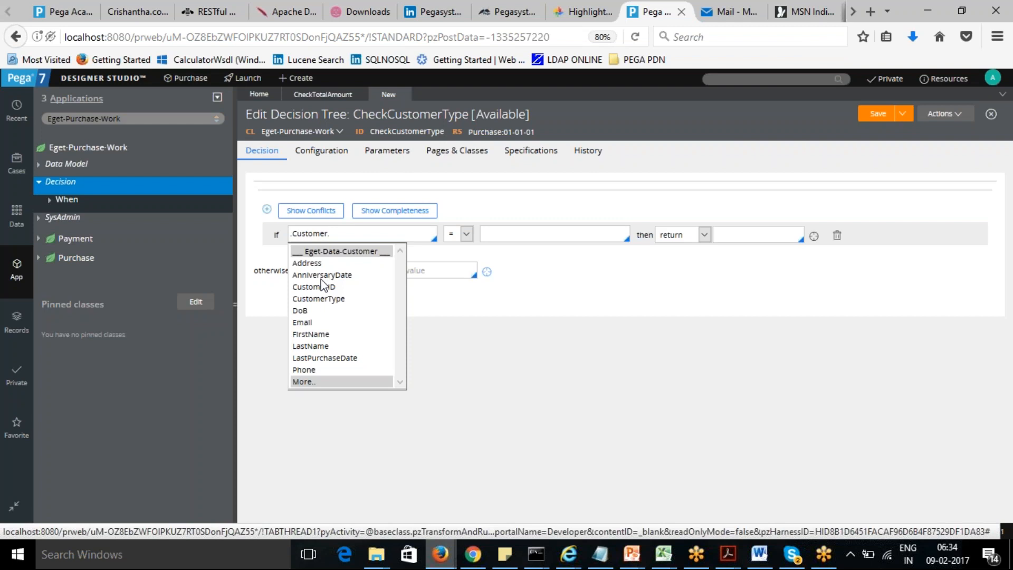
click(328, 301)
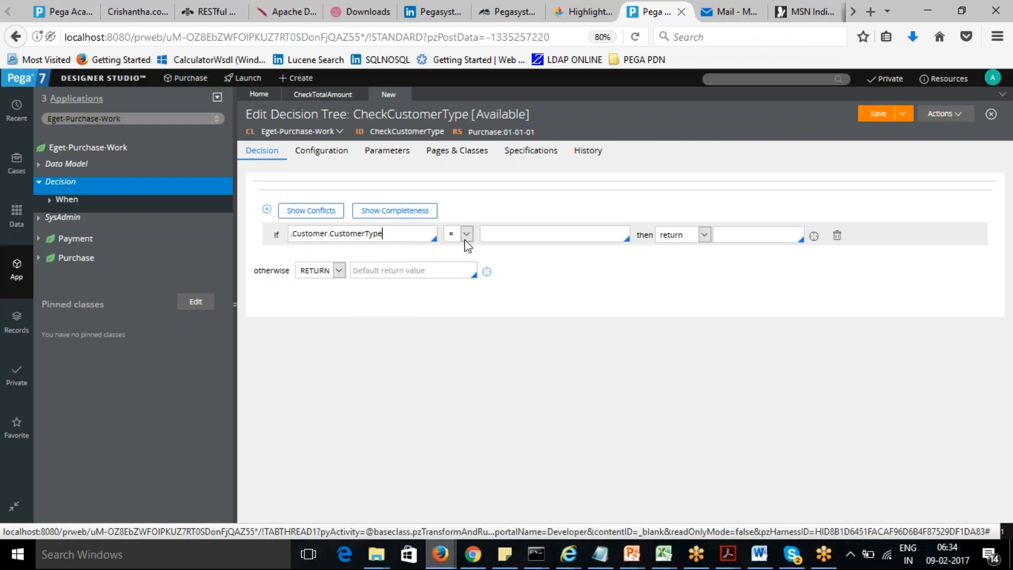
click(512, 233)
text("Gold")
key(Tab)
click(741, 235)
text(10)
click(746, 280)
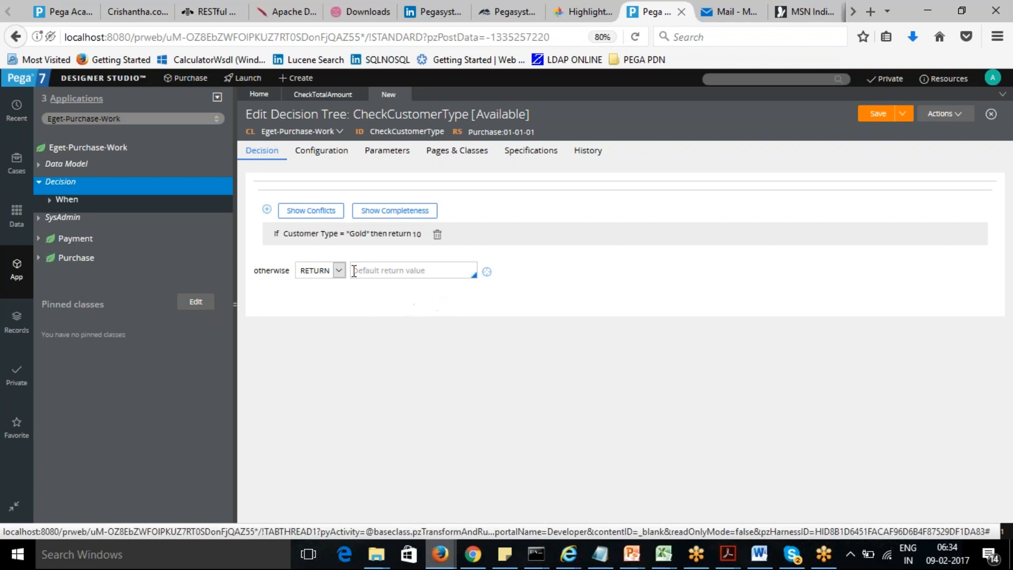
click(349, 233)
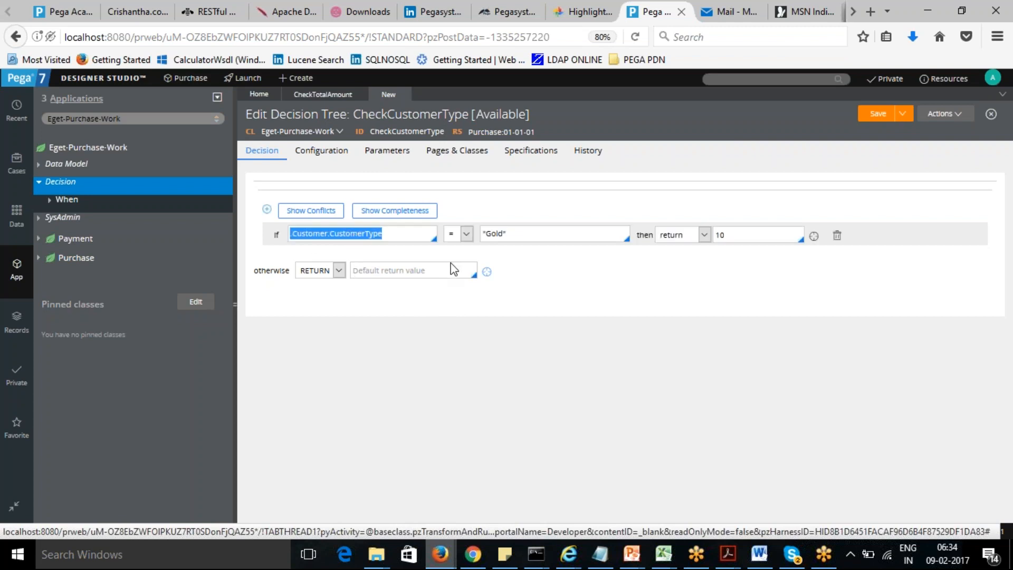
click(636, 305)
- Add a second condition .Customer.CustomerType = "Silver" returning 5, and set the otherwise return value to 0
click(266, 210)
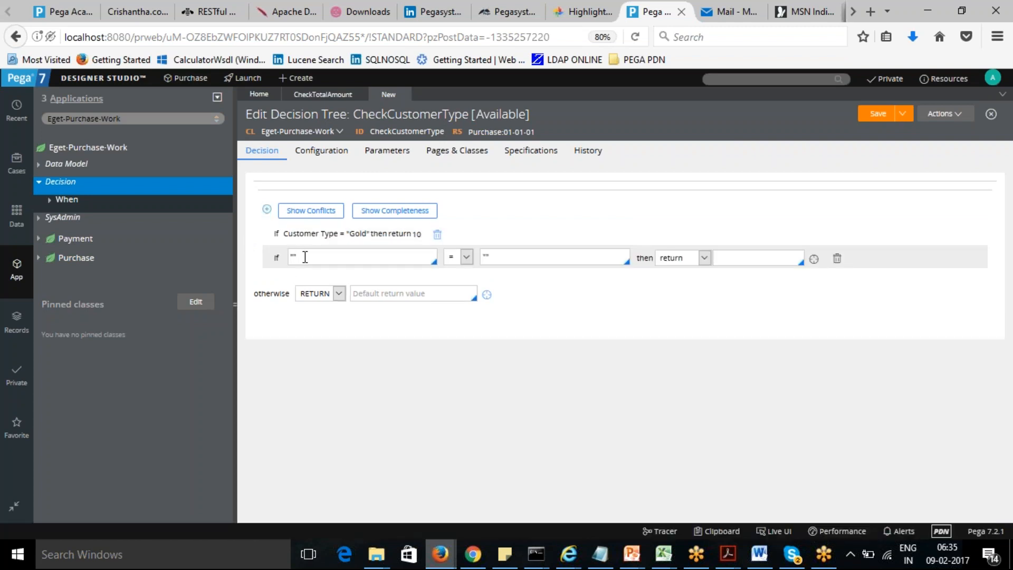
click(307, 258)
key(BackSpace)
key(BackSpace)
text(.)
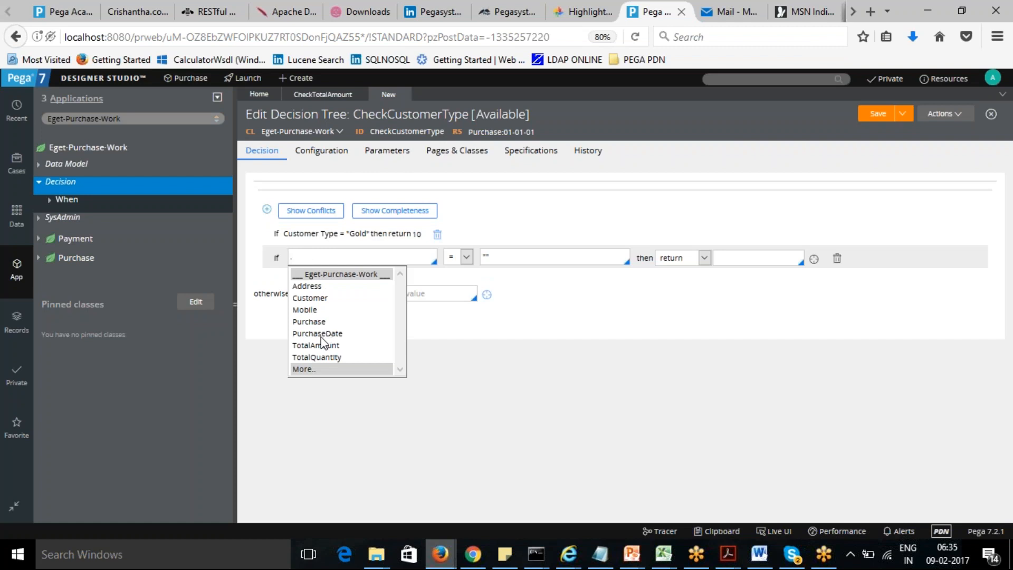
click(314, 299)
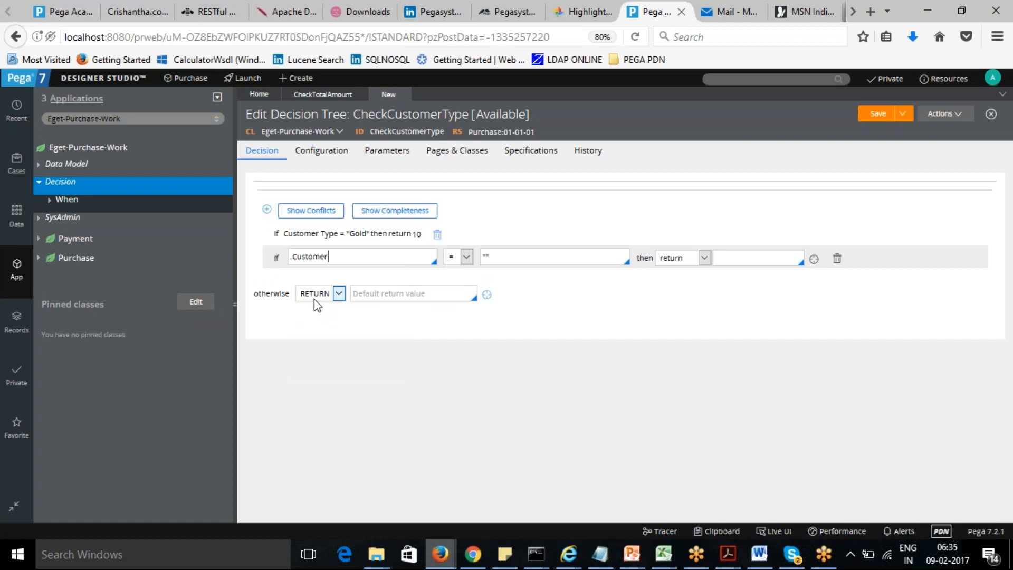
text(.)
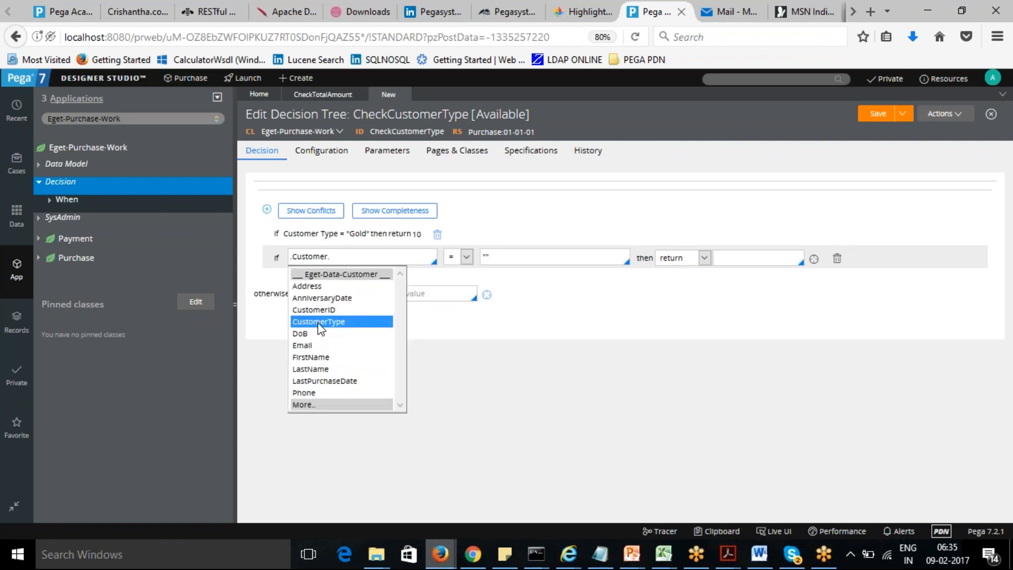
click(318, 322)
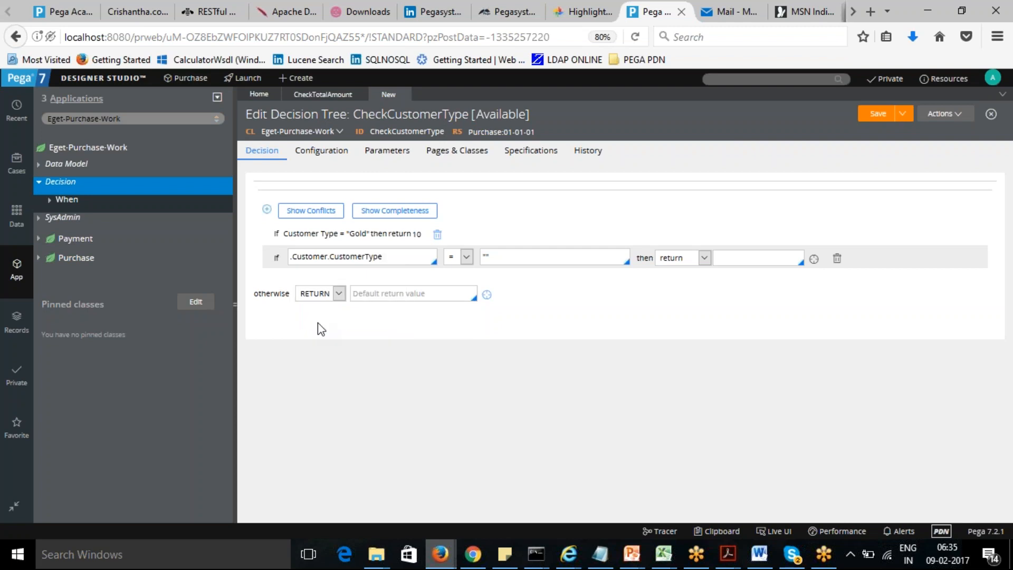
key(Tab)
click(468, 257)
click(468, 257)
click(498, 257)
key(BackSpace)
key(BackSpace)
text("Silver")
click(761, 259)
text(5)
click(624, 295)
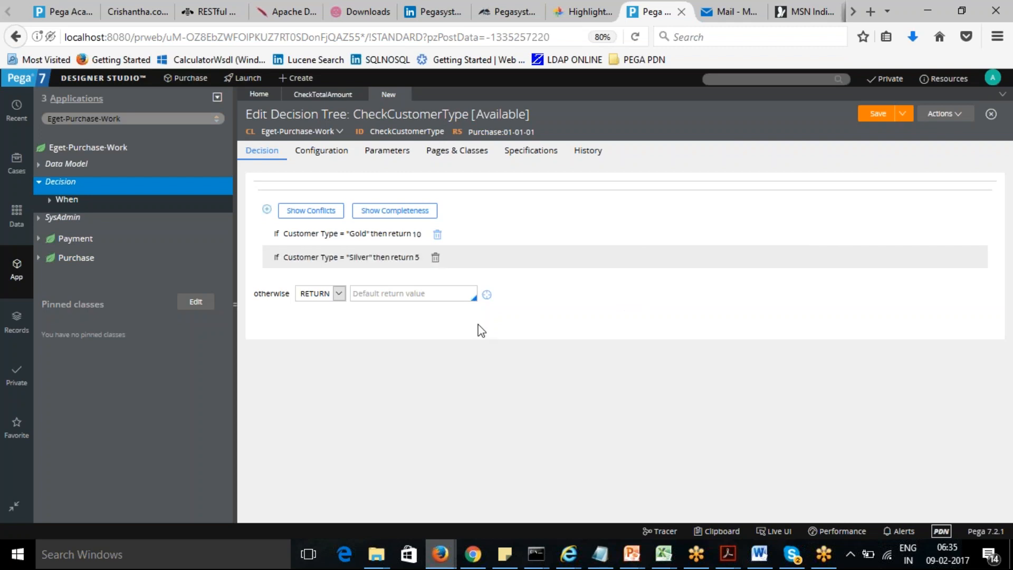
click(380, 292)
text(0)
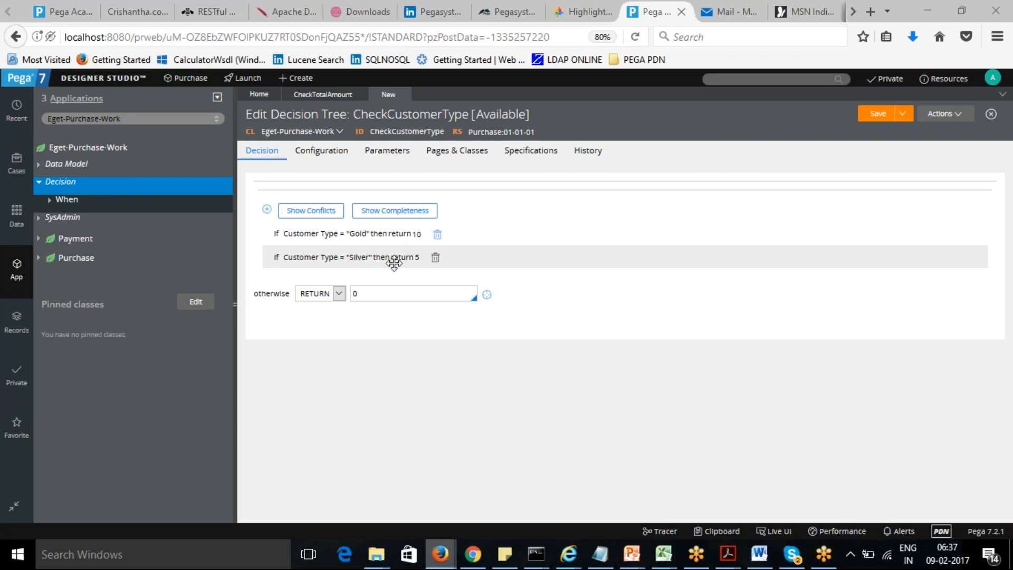
- Change the Gold condition's action from return to continue
click(391, 233)
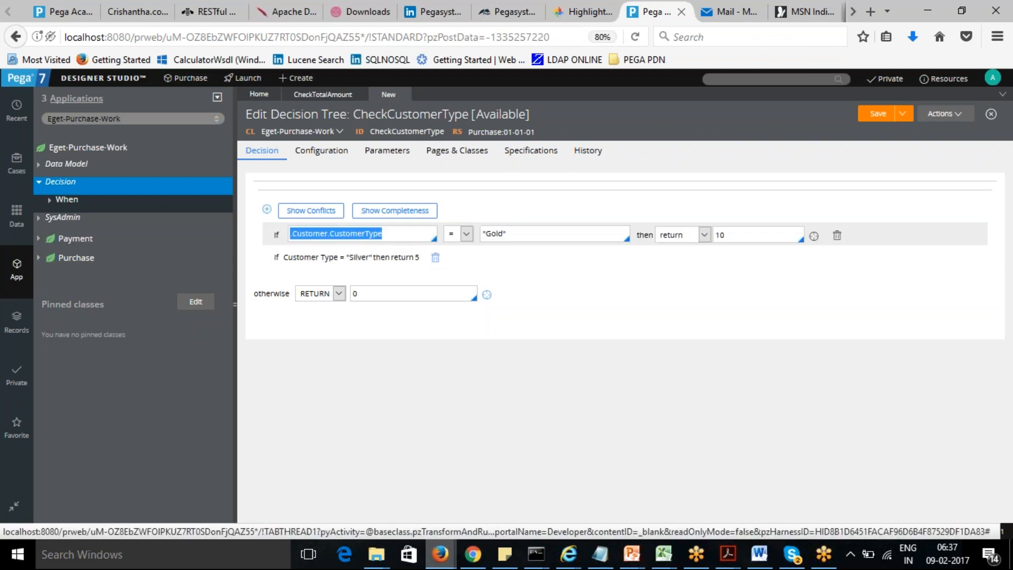
click(704, 235)
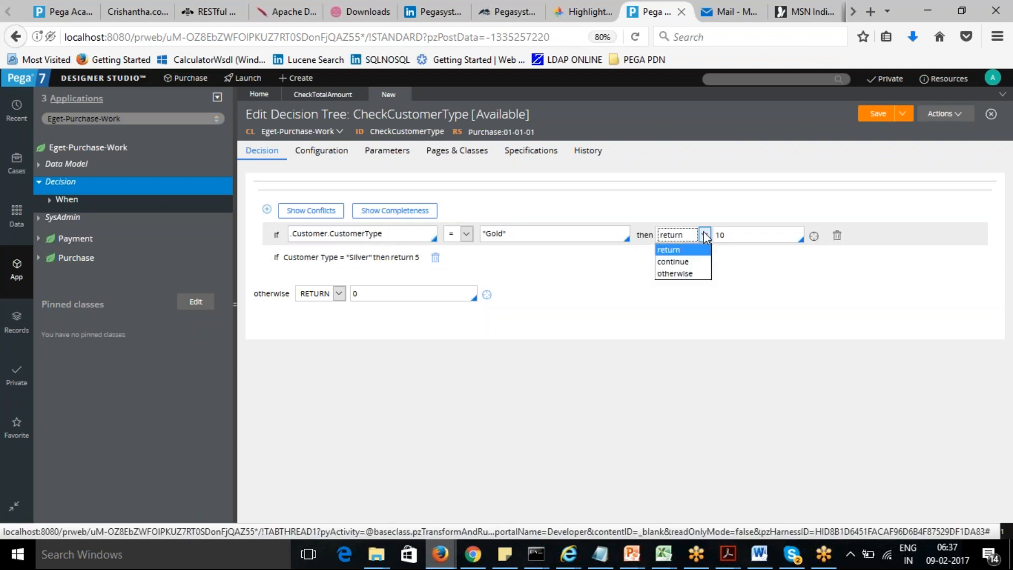
click(693, 265)
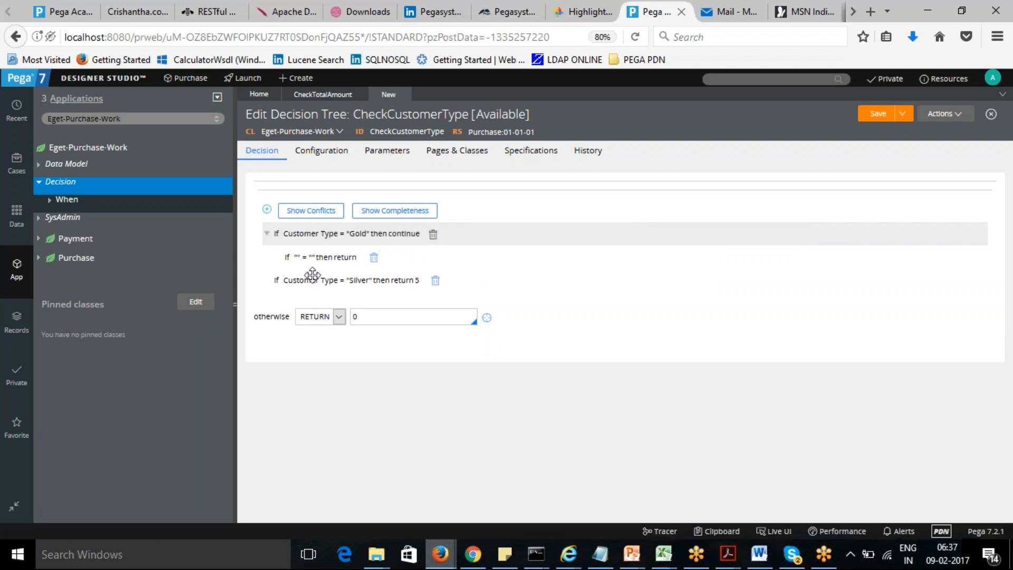
- Define the nested condition under Gold as .TotalAmount > 3000 then return 10
click(305, 257)
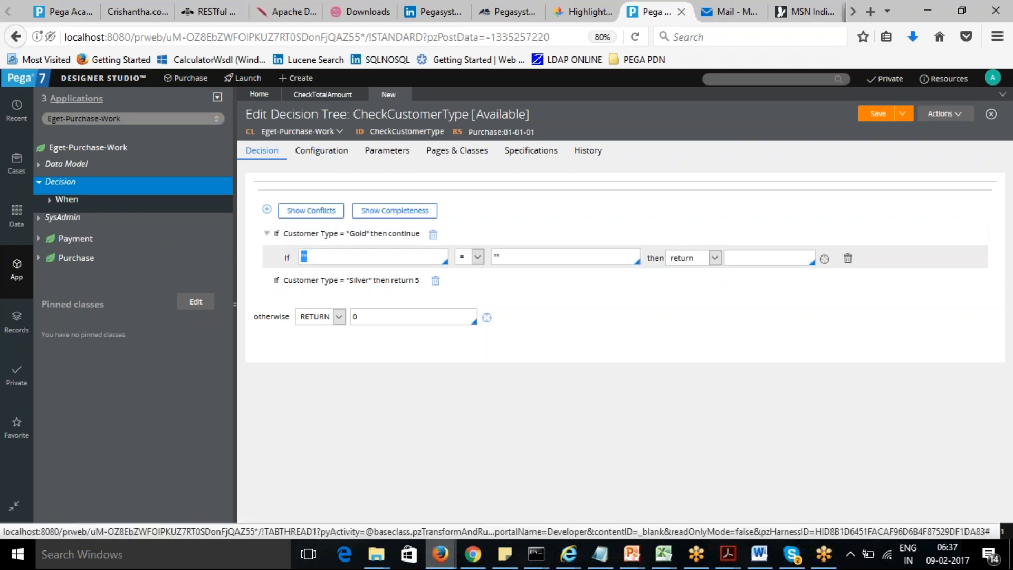
text(.)
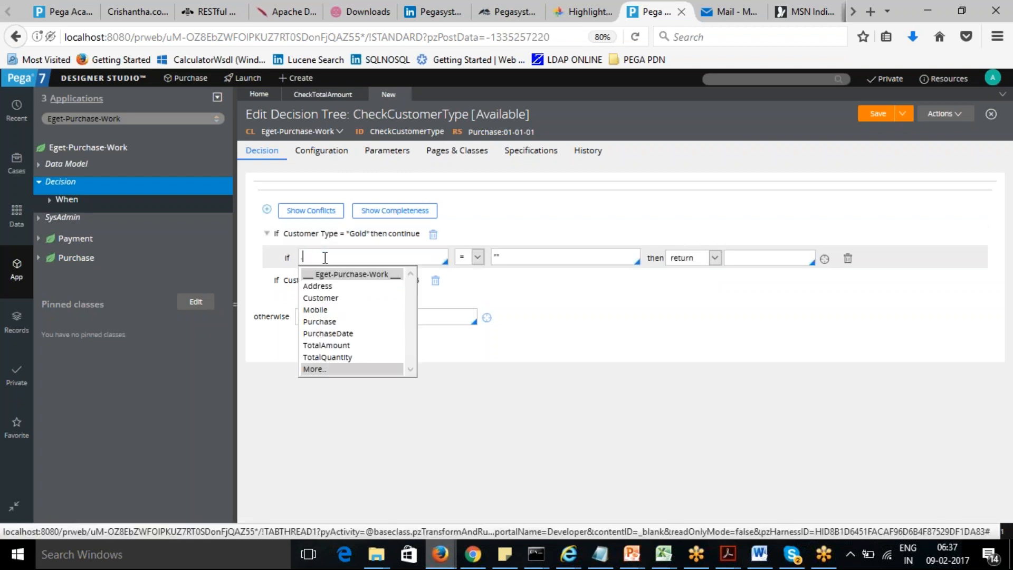
click(340, 345)
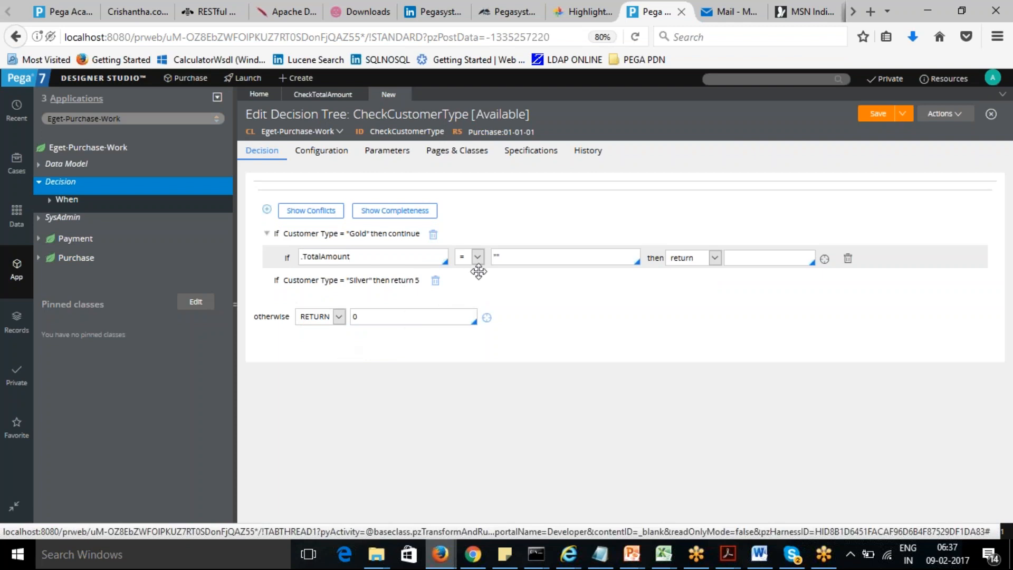
click(508, 257)
key(BackSpace)
key(BackSpace)
click(478, 257)
click(468, 284)
click(521, 258)
text(3000)
click(746, 257)
text(10)
- Switch the nested row's action to otherwise, then try to delete that row
click(716, 258)
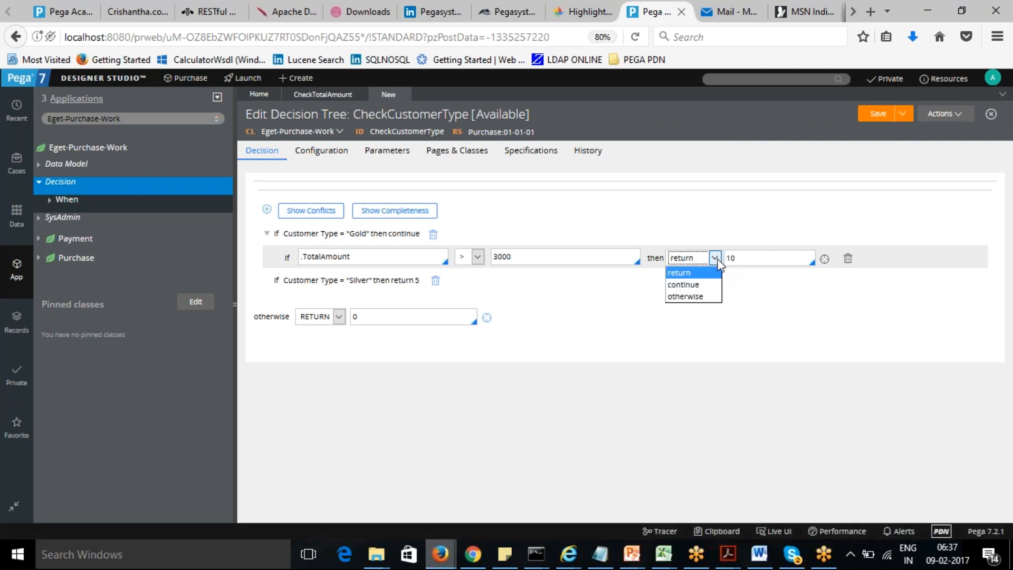
click(695, 296)
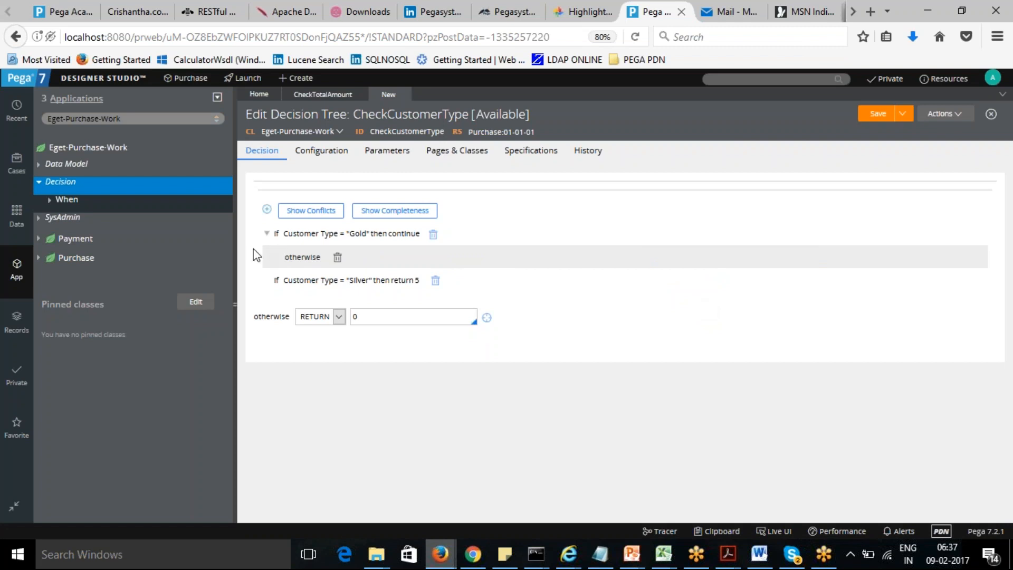
click(338, 258)
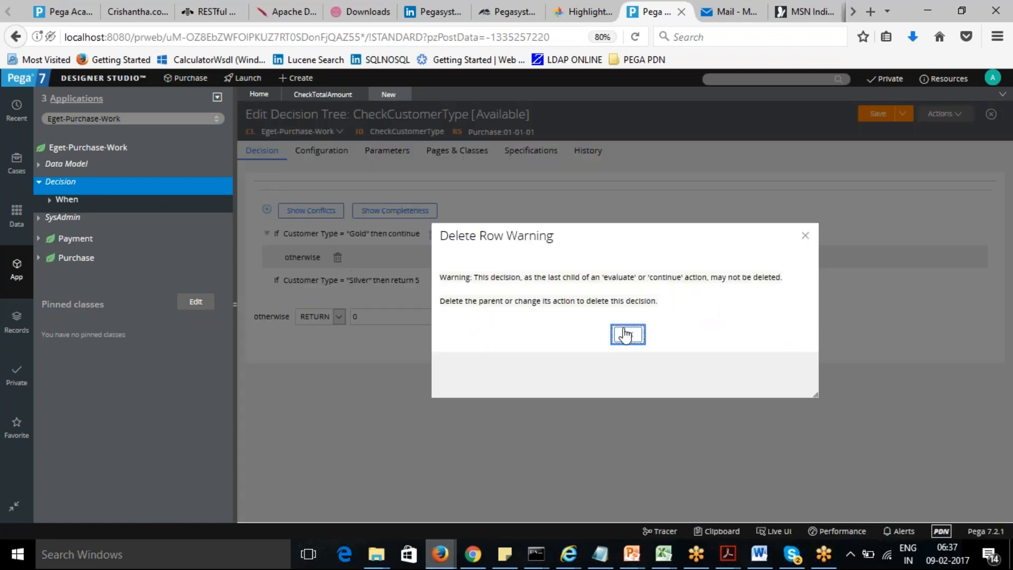
click(805, 235)
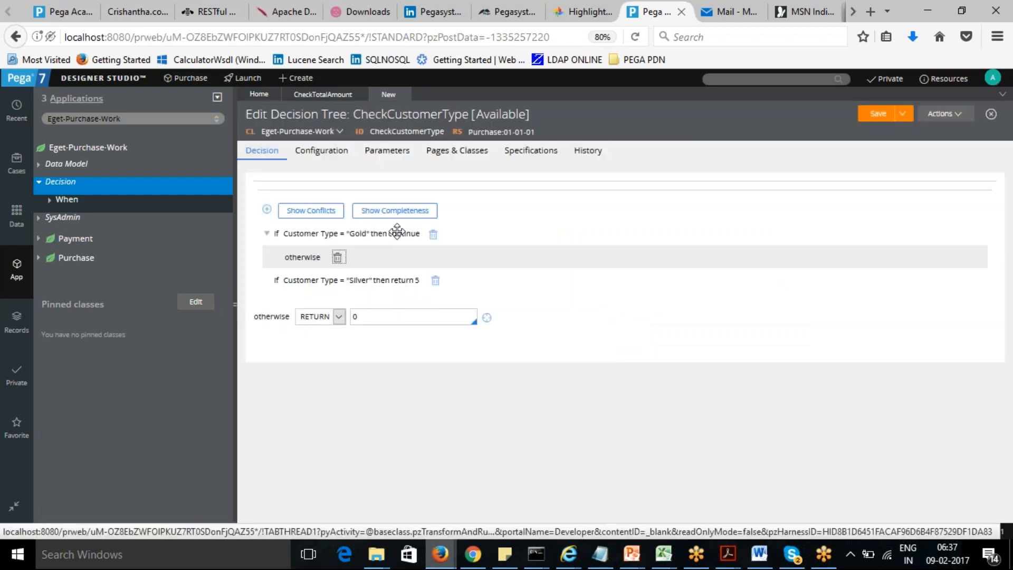
- Switch the nested row under Gold back to return and set its property to .TotalAmount
click(301, 257)
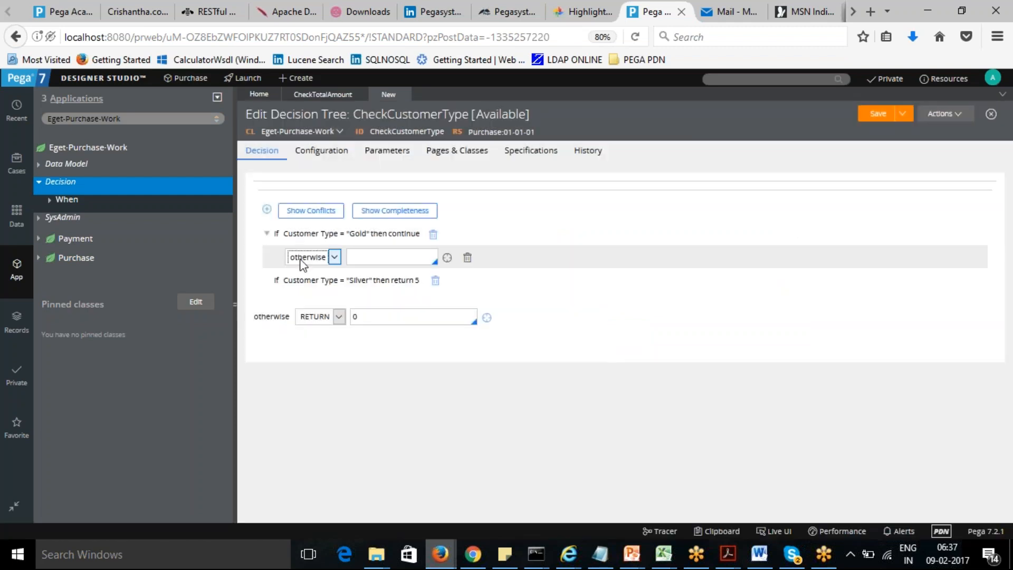
click(334, 256)
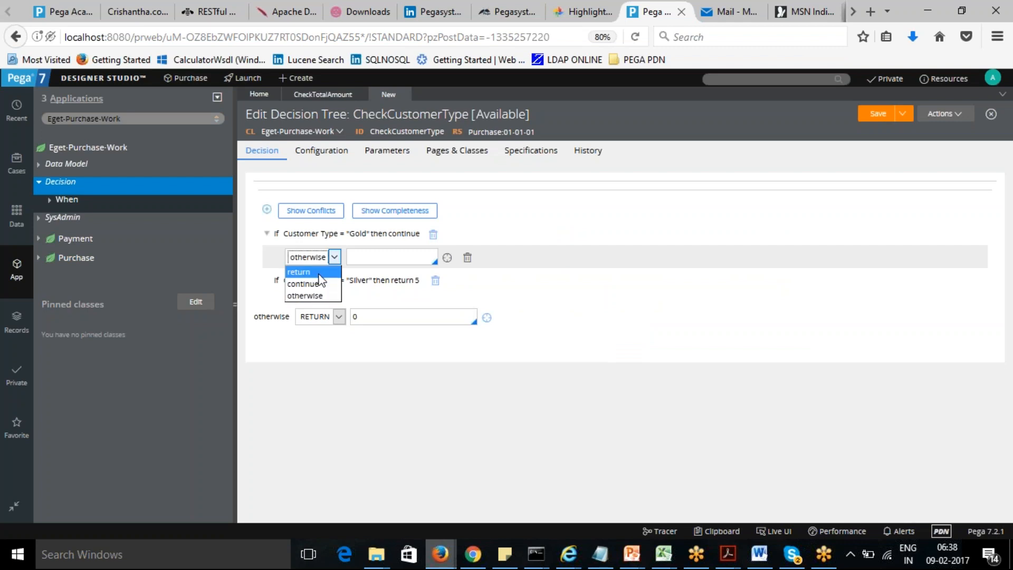
click(316, 272)
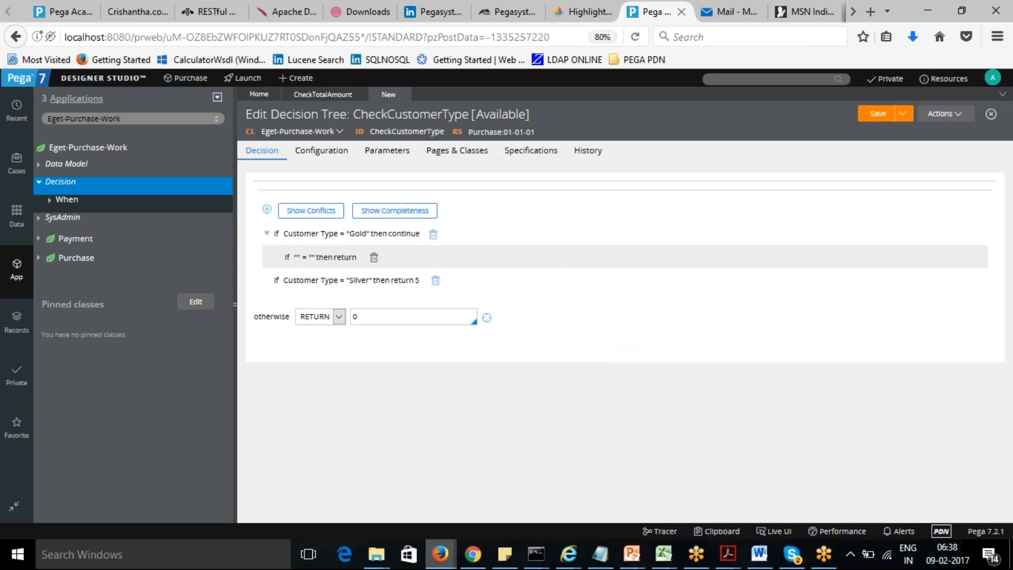
click(318, 256)
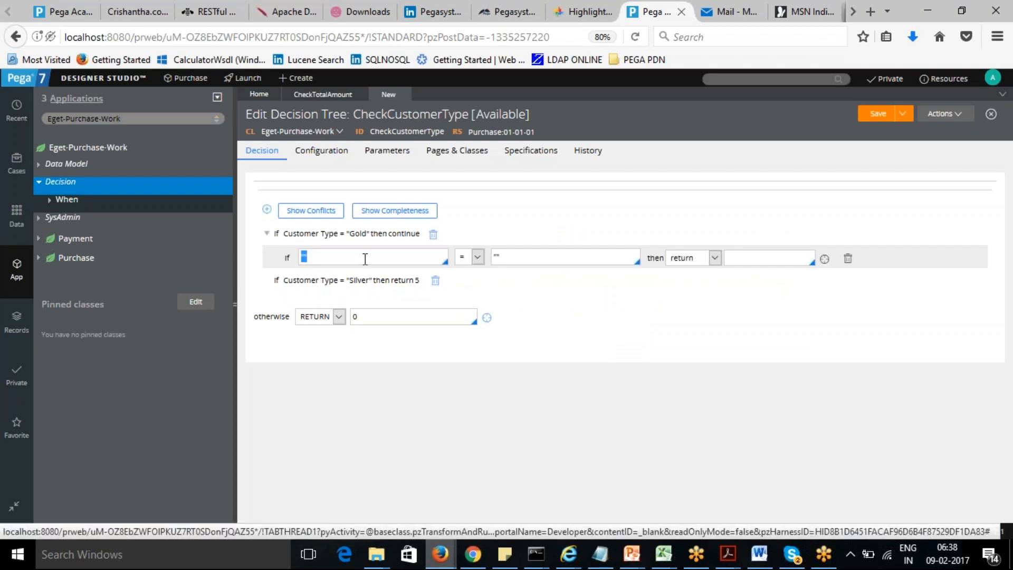
text(.)
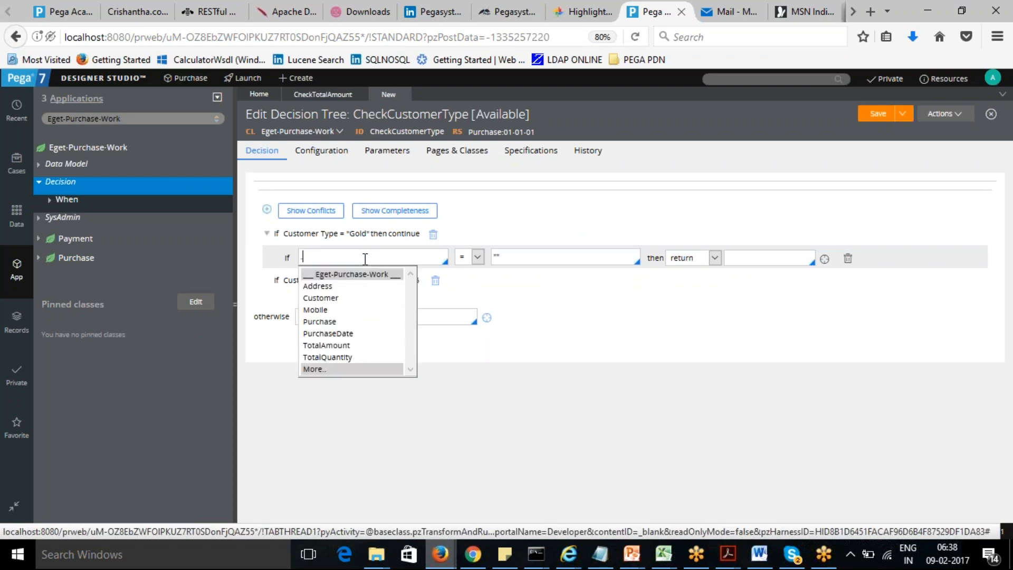
click(335, 356)
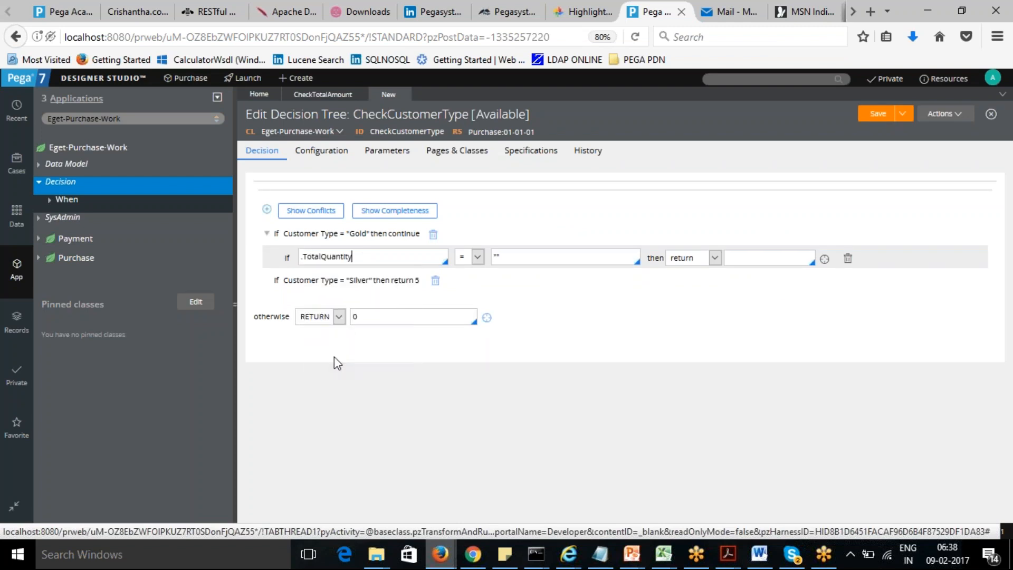
key(BackSpace)
key(BackSpace)
key(BackSpace)
key(BackSpace)
key(BackSpace)
key(BackSpace)
key(BackSpace)
key(BackSpace)
text(Amount)
- Complete the nested condition as greater than 3000, returning 10
click(477, 258)
click(460, 284)
click(514, 255)
text(3000)
click(751, 259)
text(10)
click(695, 300)
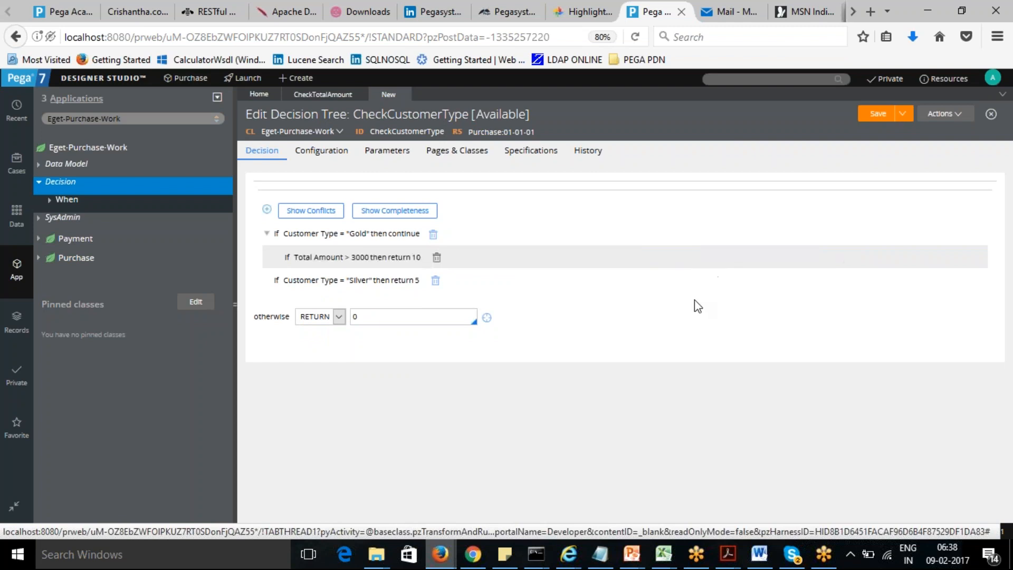
- Add a second nested condition under Gold using the .TotalAmount property
click(342, 254)
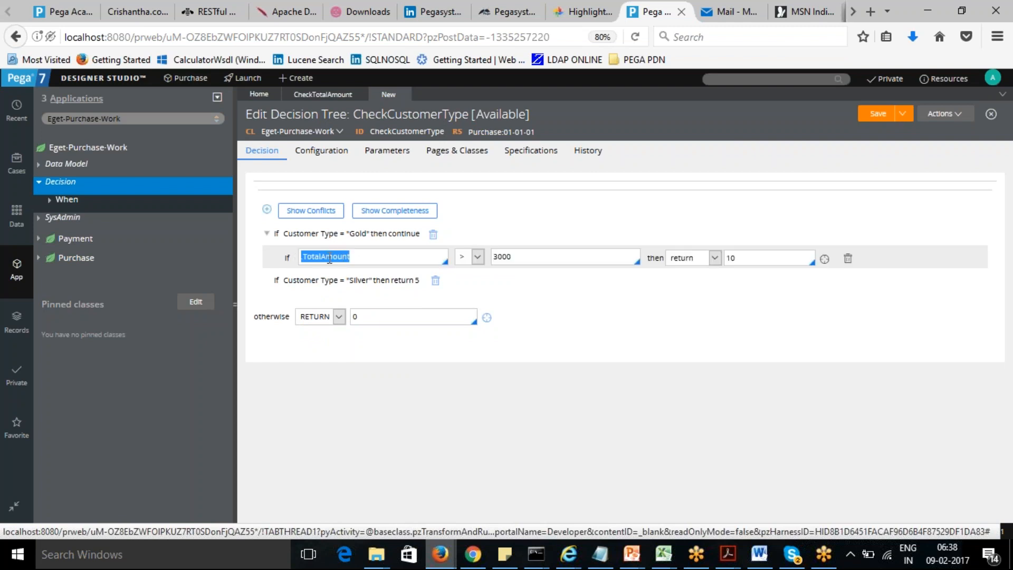
click(267, 209)
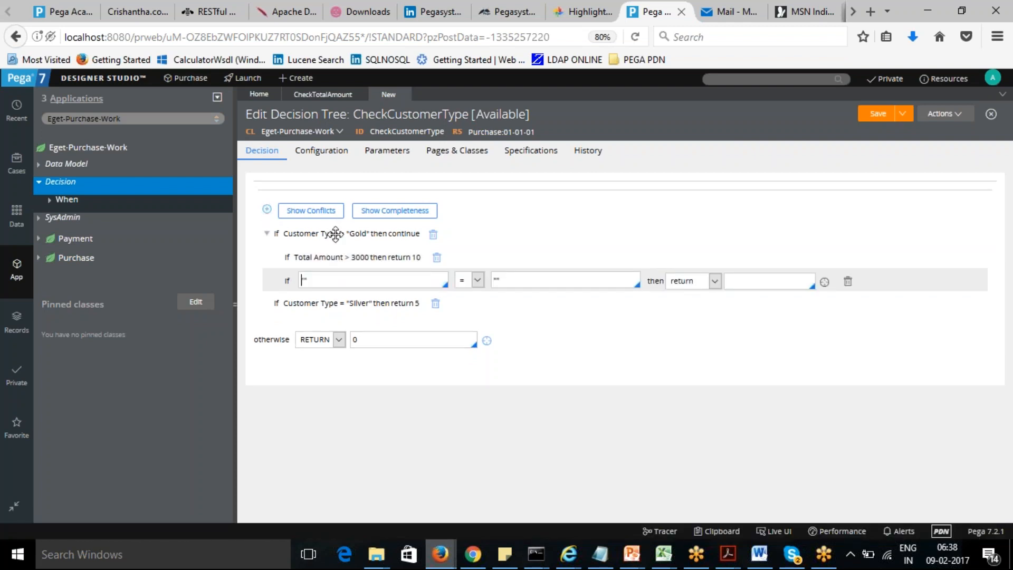
click(332, 279)
key(BackSpace)
key(BackSpace)
text(Total)
key(BackSpace)
key(BackSpace)
key(BackSpace)
key(BackSpace)
key(BackSpace)
text(.)
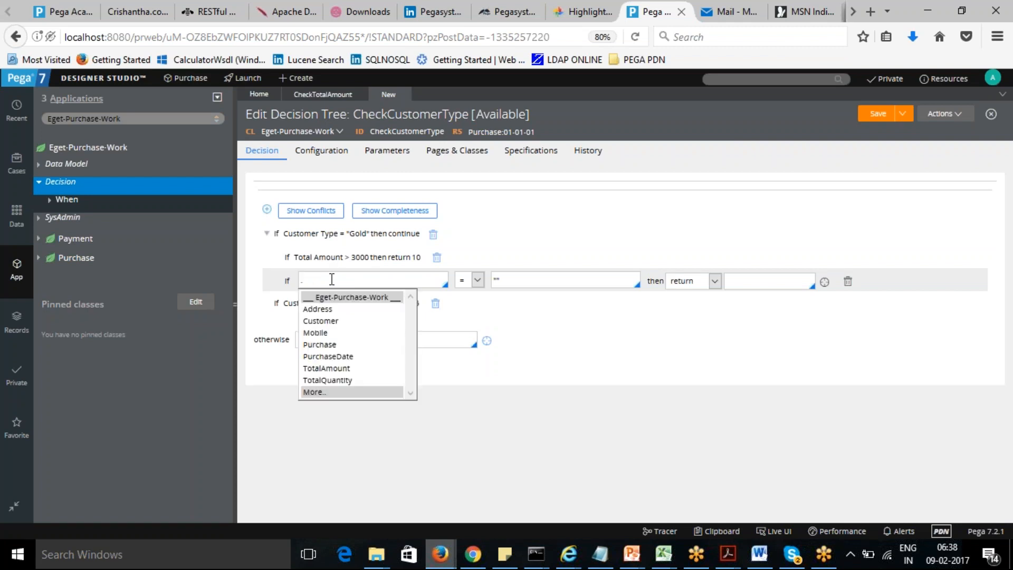
click(329, 368)
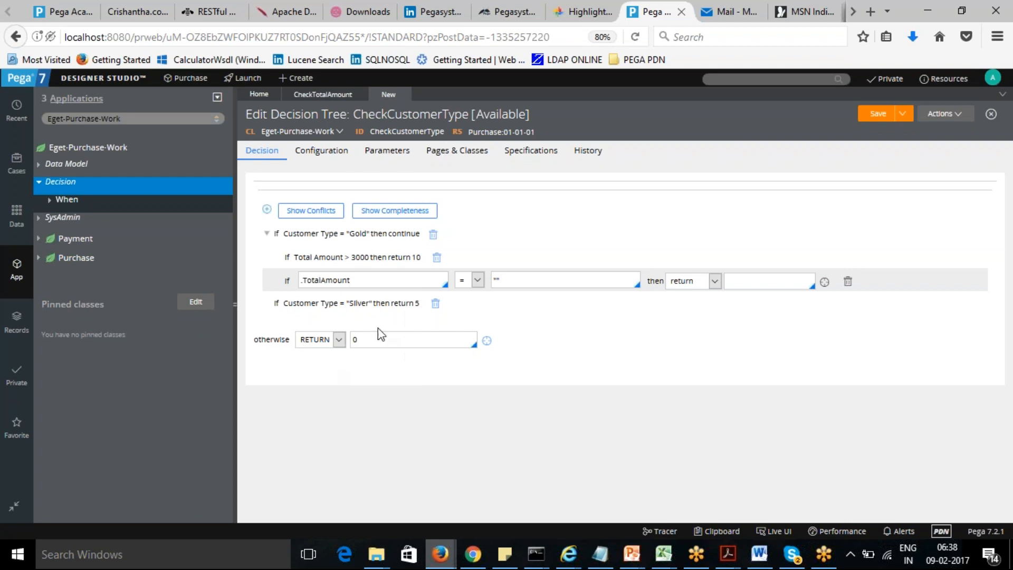
- Set the new nested condition to less than 3000, returning 8
click(455, 304)
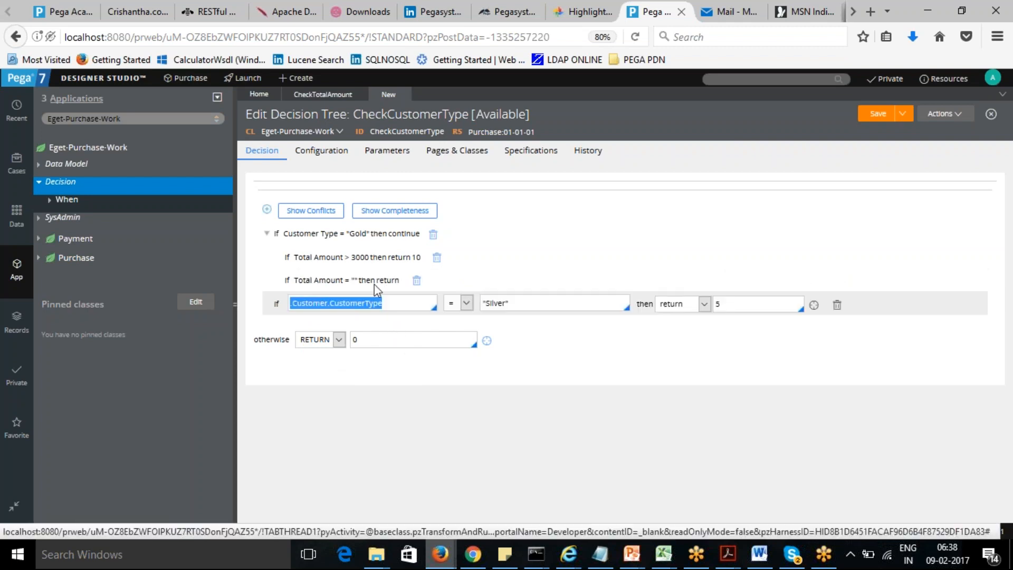
click(362, 280)
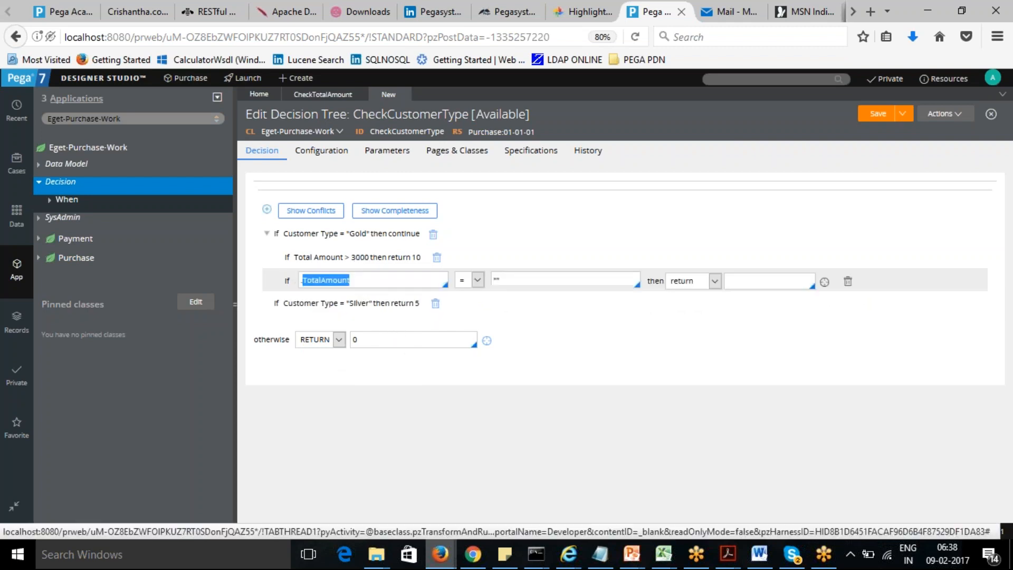
click(478, 281)
click(478, 281)
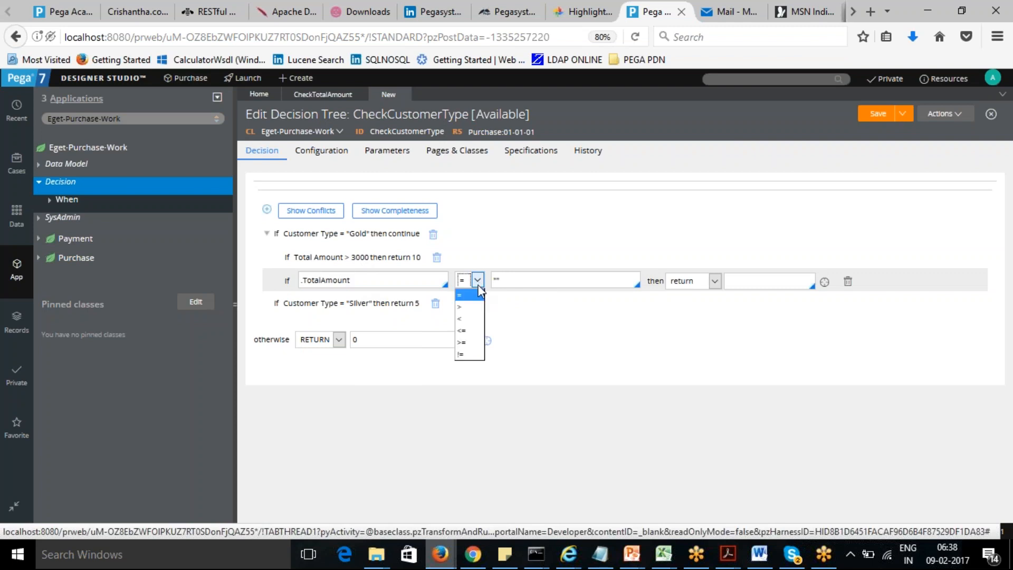
click(472, 318)
click(504, 279)
text(3000)
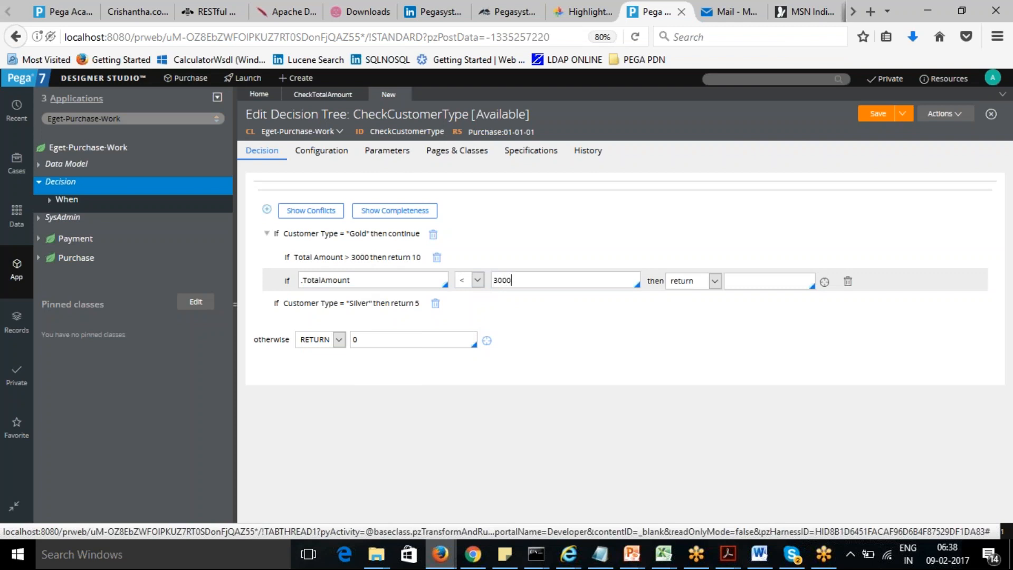
click(770, 282)
text(8)
click(769, 335)
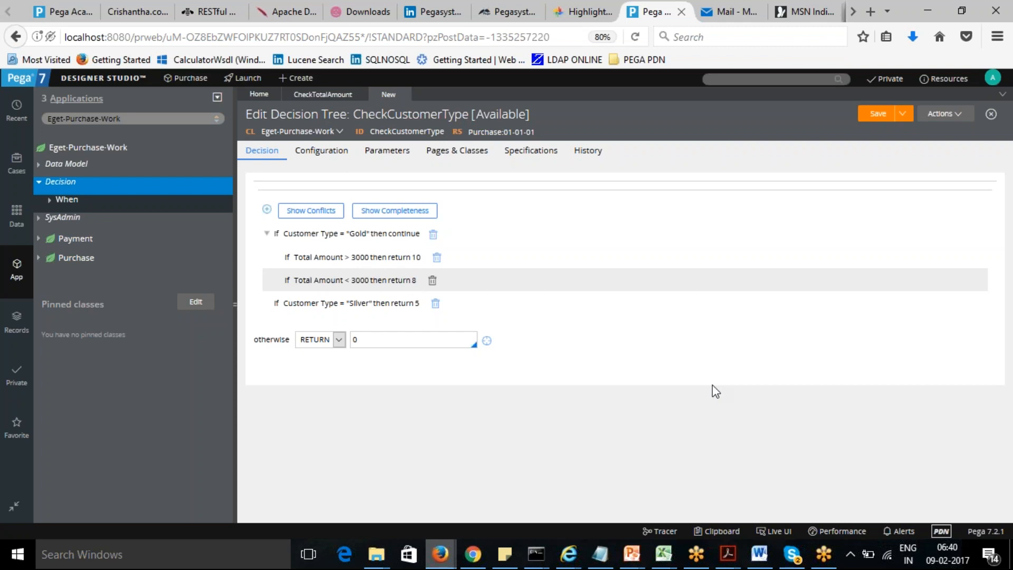
- Save the decision tree and run it for testing
click(874, 118)
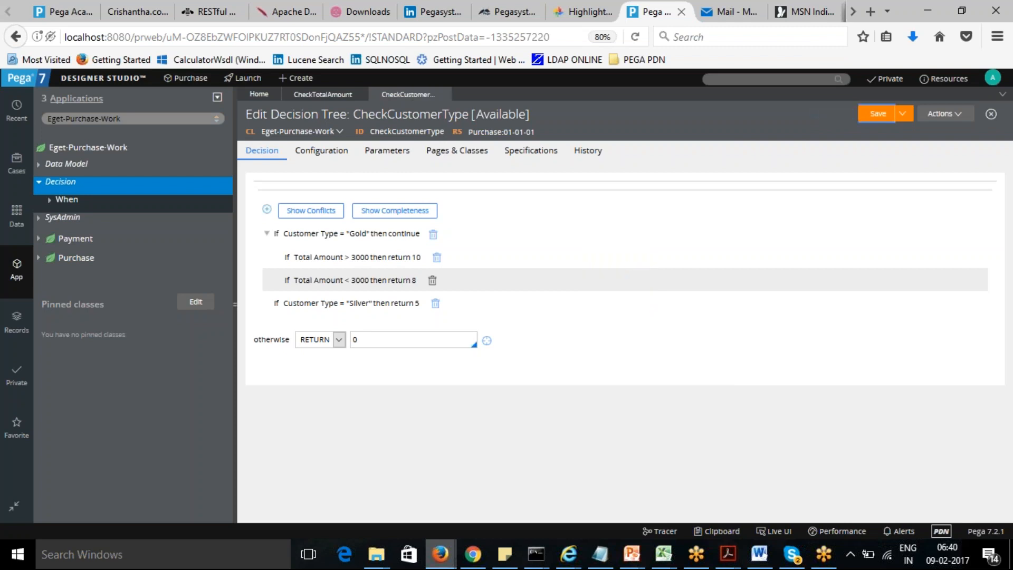
click(960, 120)
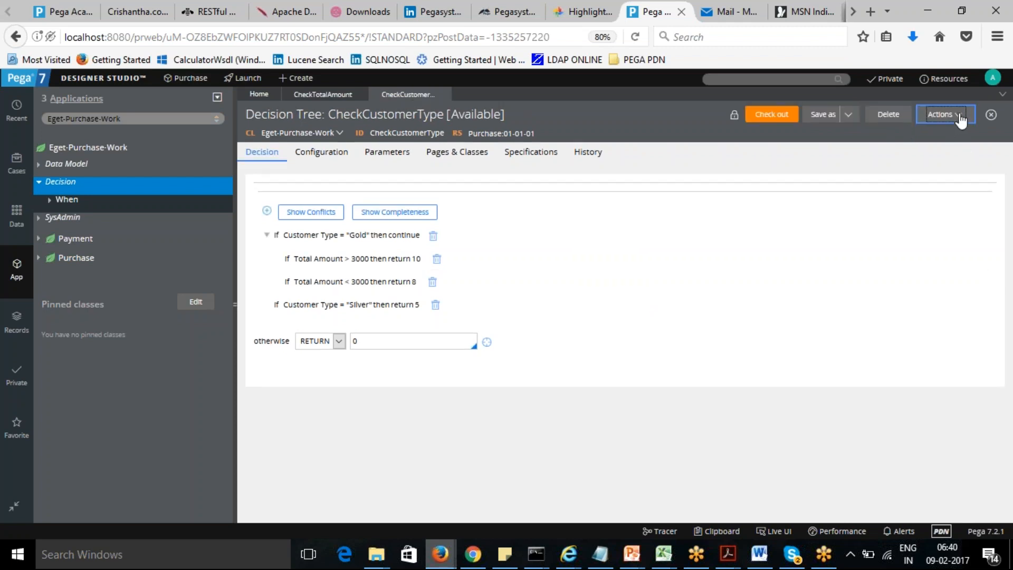
click(932, 132)
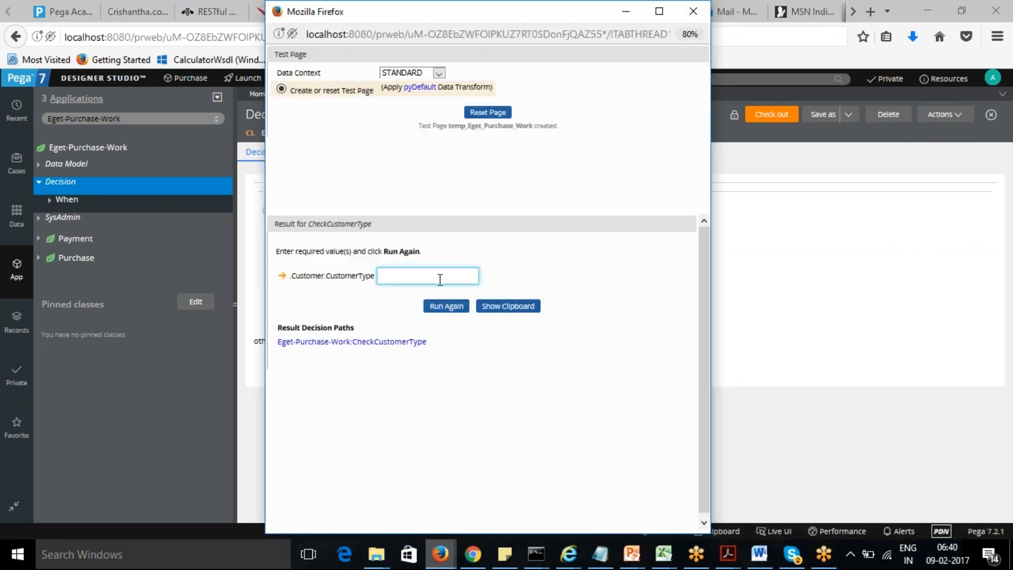
- Run the test with customer type Platinum
text(Platinum)
click(447, 306)
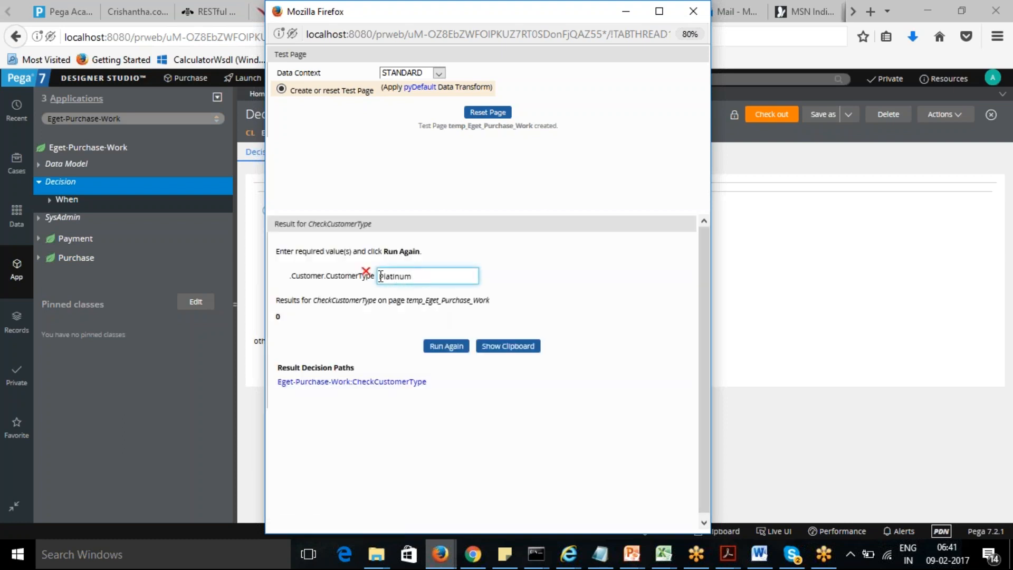
- Rerun the test with customer type Gold and total amount 3000
double_click(420, 279)
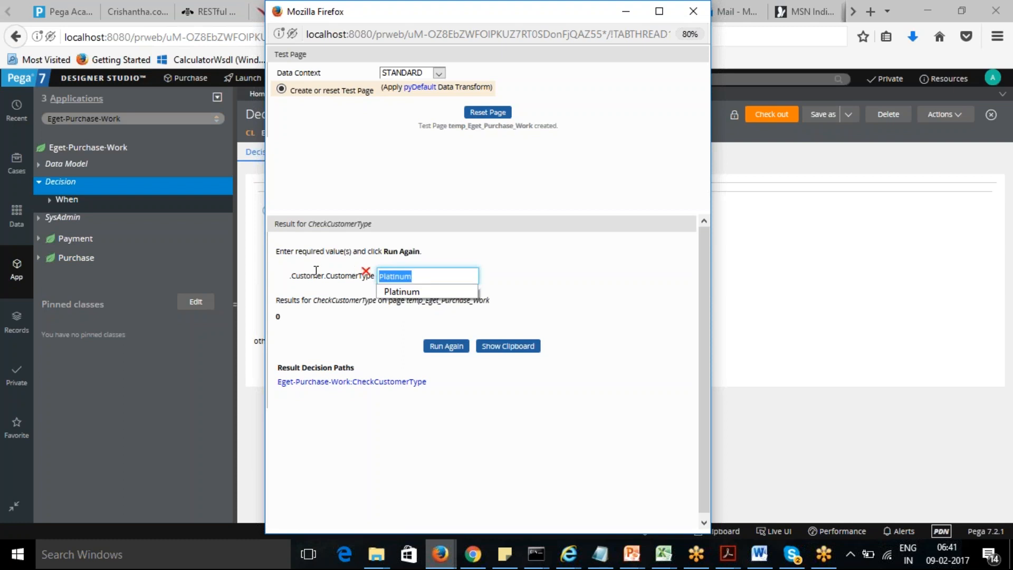
text(Gold)
click(446, 346)
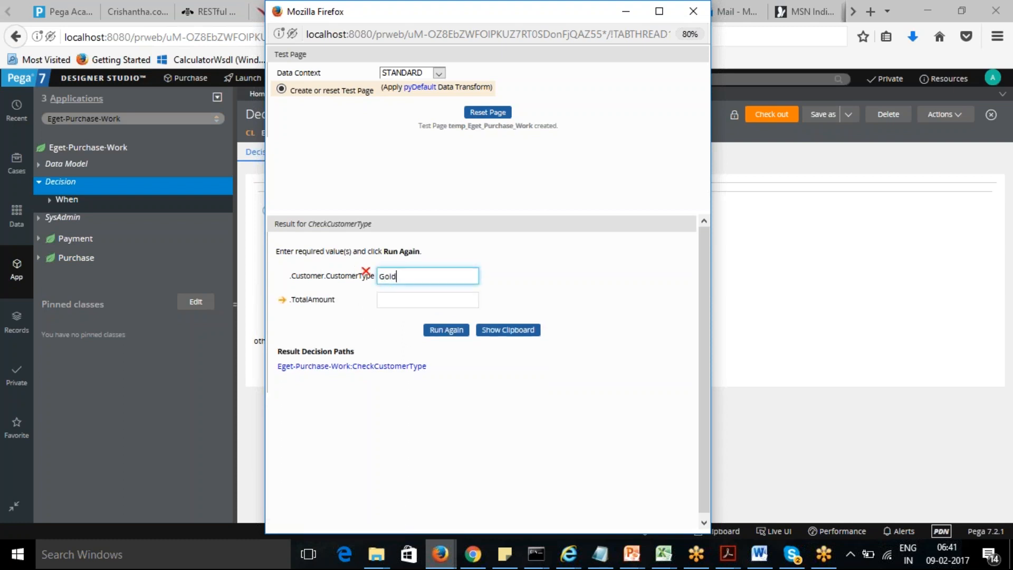
click(398, 302)
text(3)
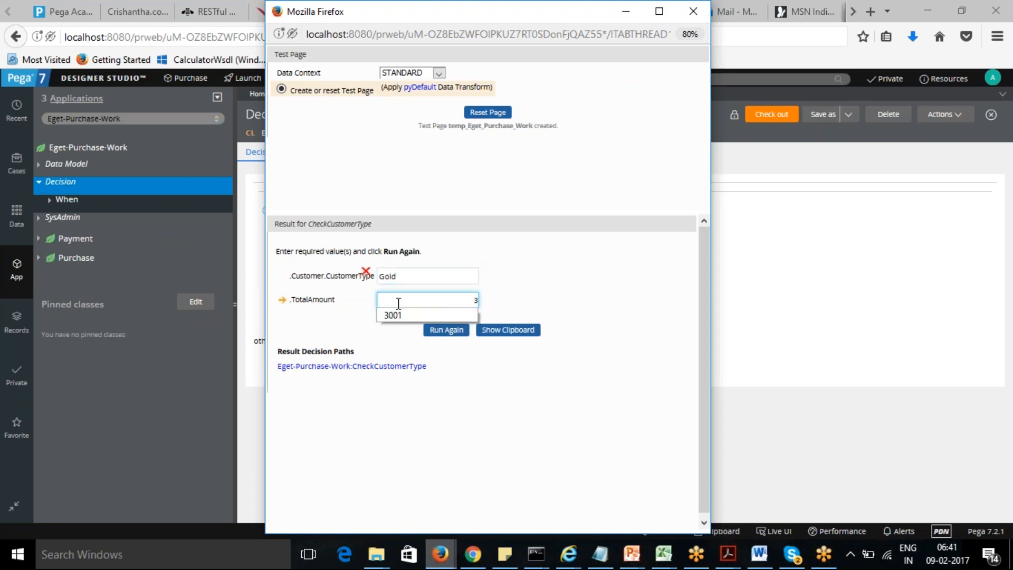
text(000)
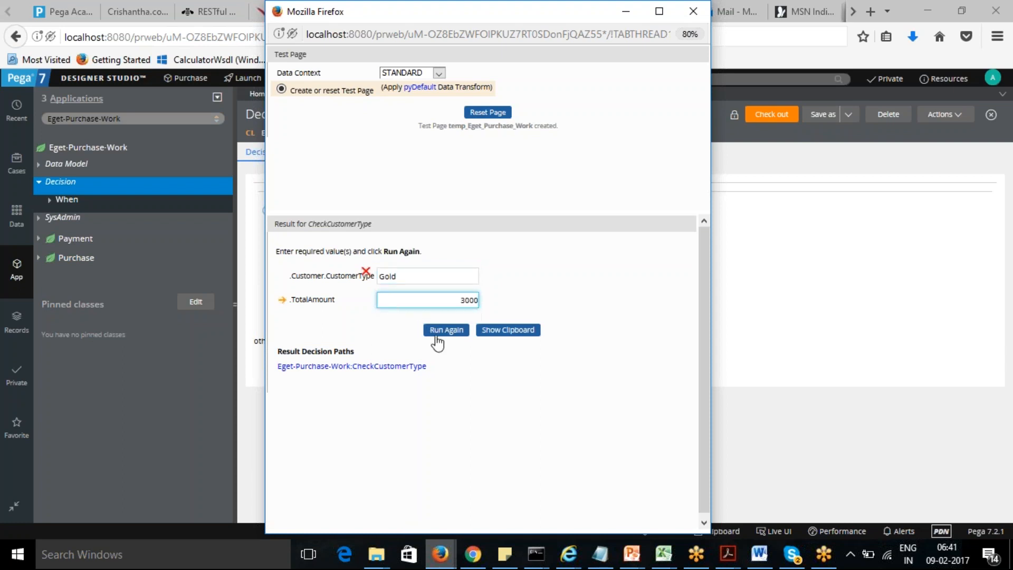
click(446, 330)
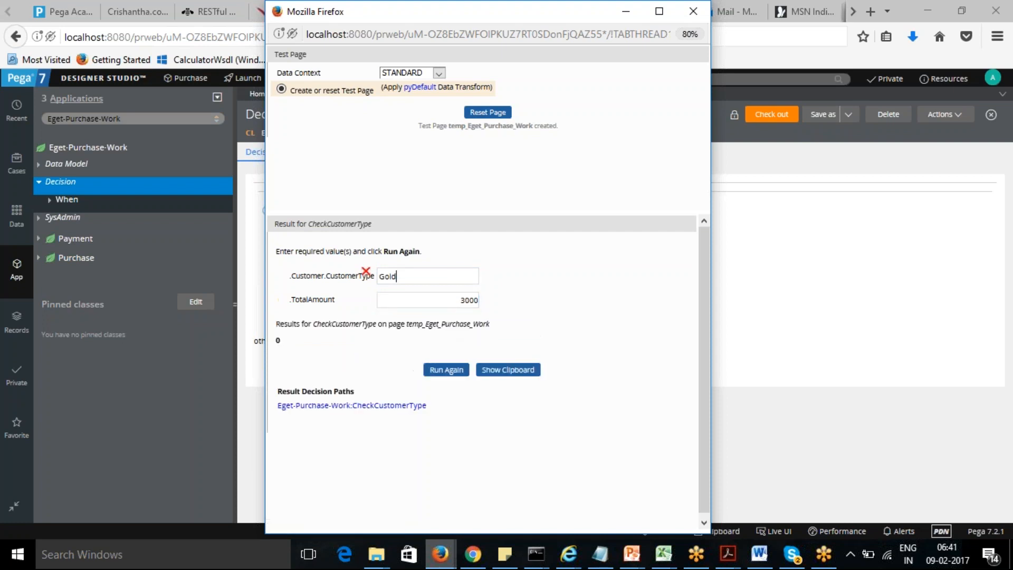
- Search for the CustomerType property and open its rule
double_click(278, 341)
drag(443, 299, 498, 297)
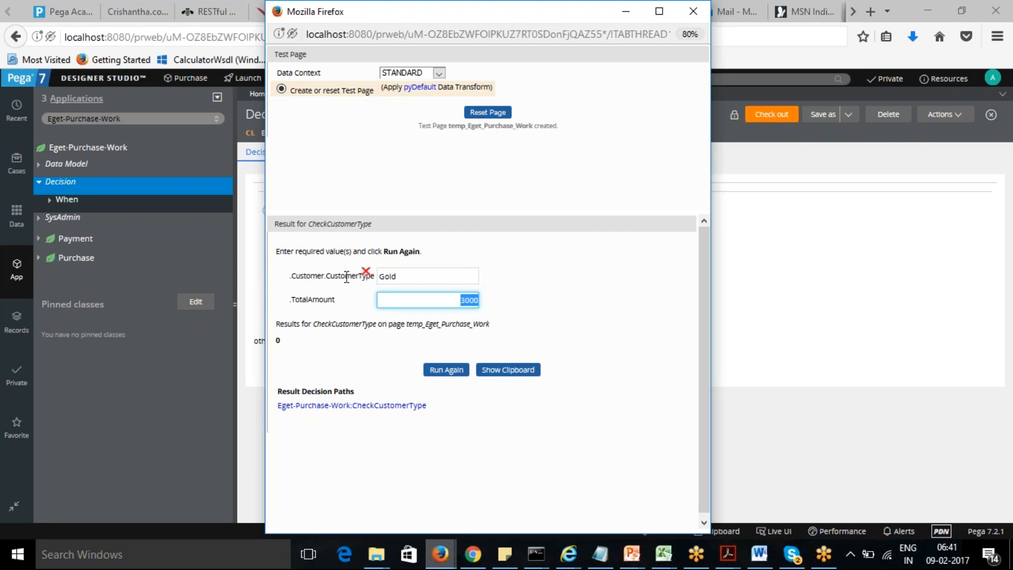
drag(325, 275, 375, 278)
key(ctrl+c)
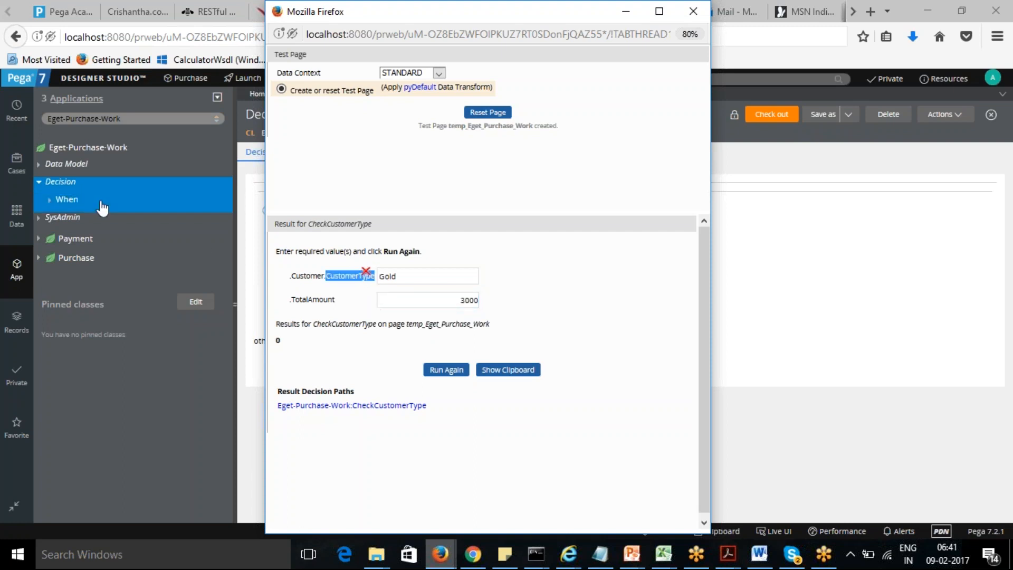
click(939, 319)
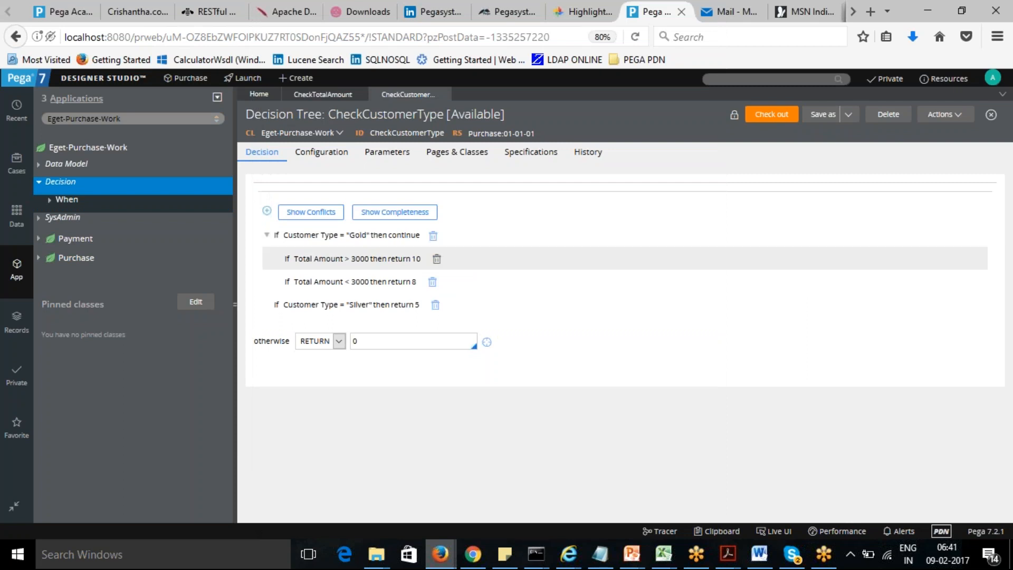
click(753, 79)
key(ctrl+v)
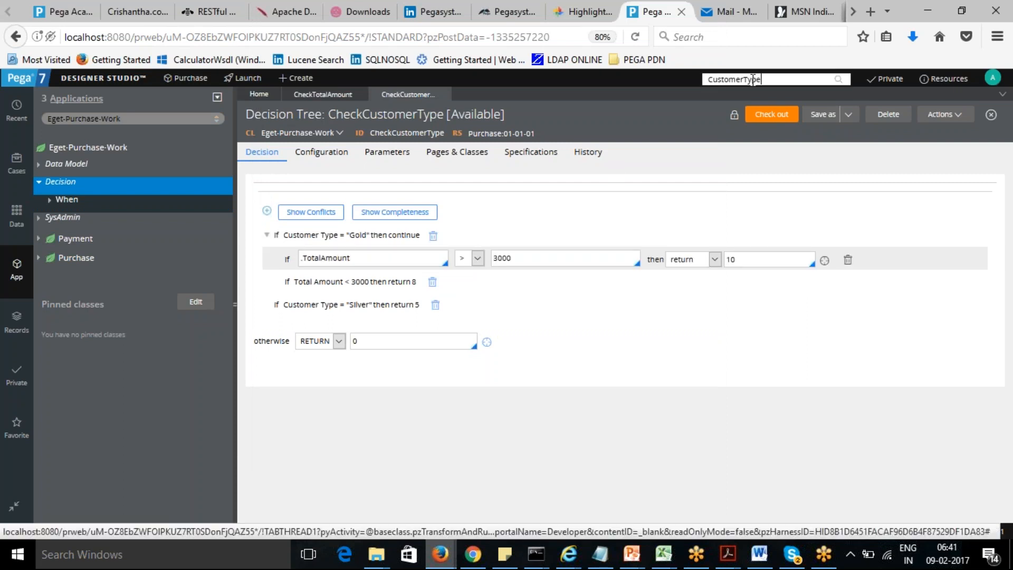
key(Return)
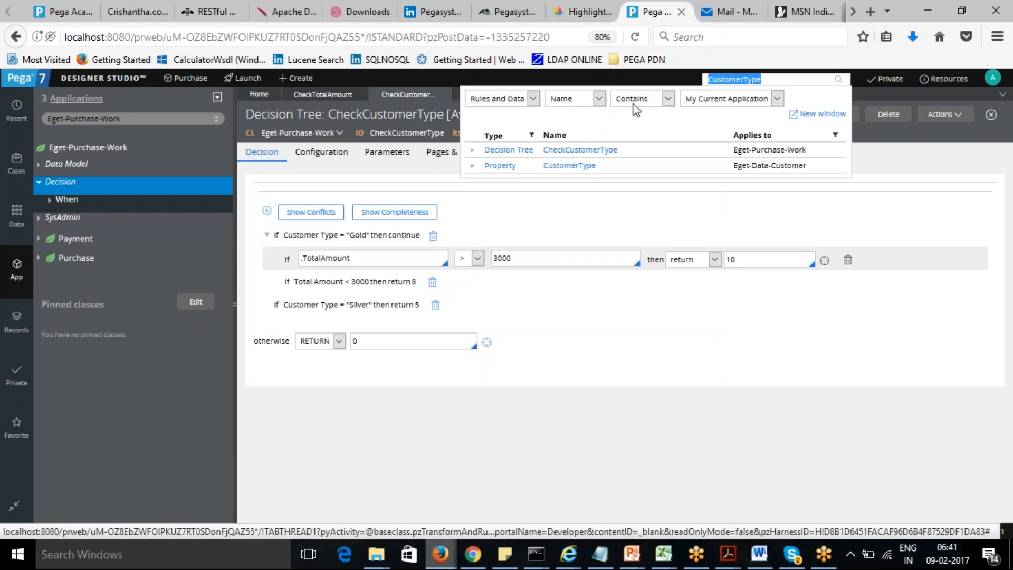
click(581, 166)
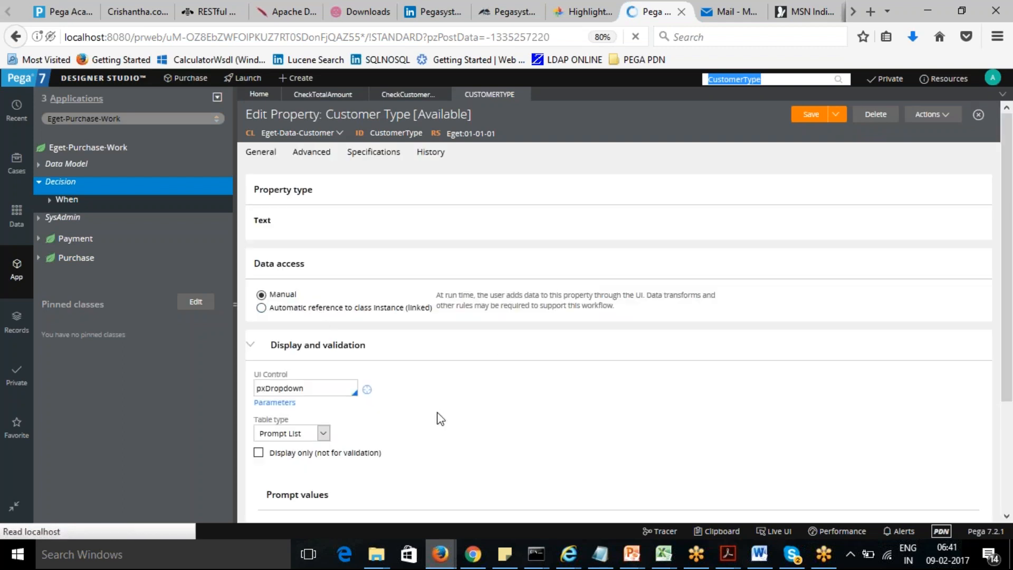
- Change the CustomerType prompt list standard values to Gold, Platinum and Silver, and add a fourth row, Guest
scroll(1009, 203, down, 5)
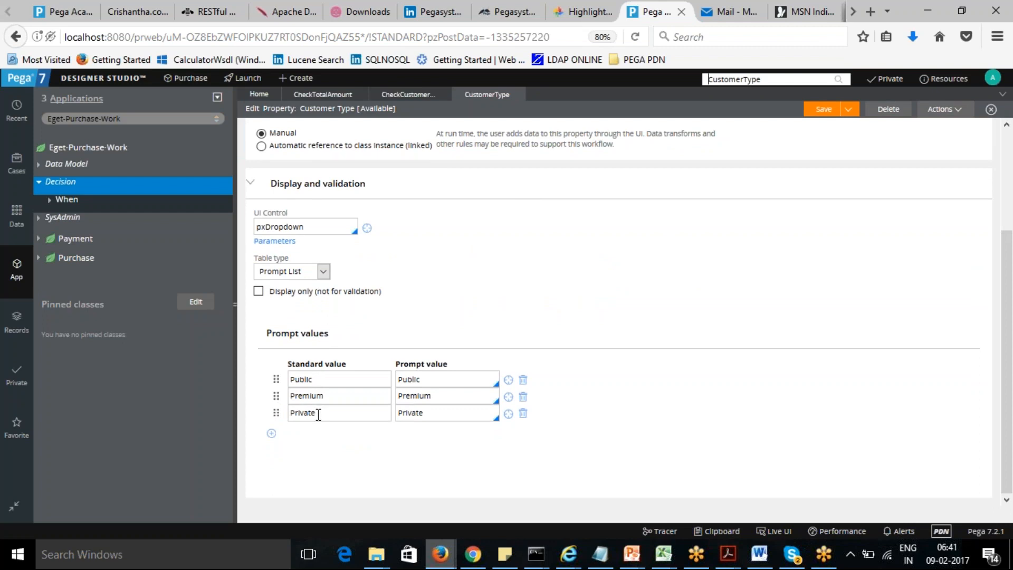
double_click(308, 381)
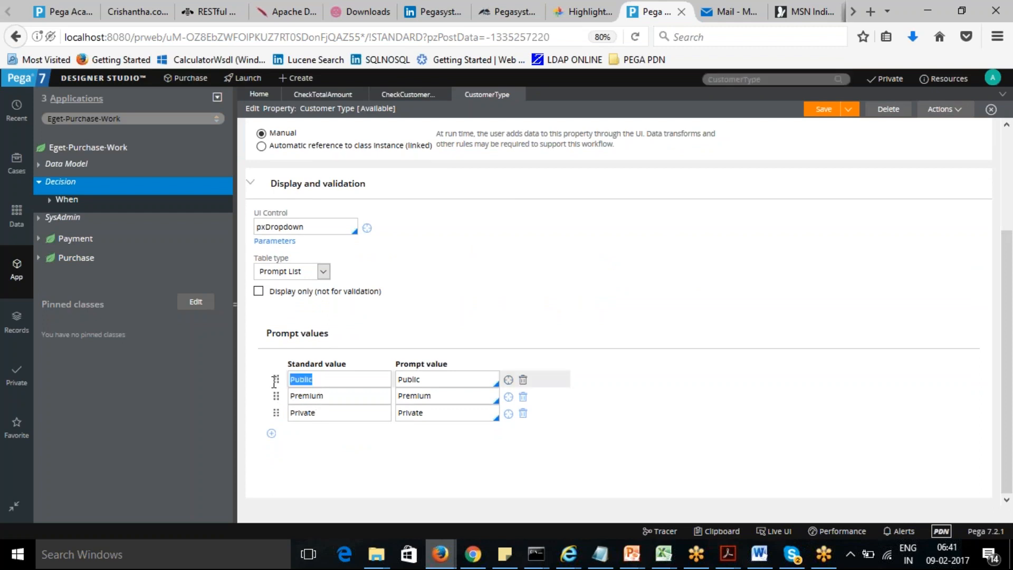
text(Gold)
drag(332, 396, 281, 402)
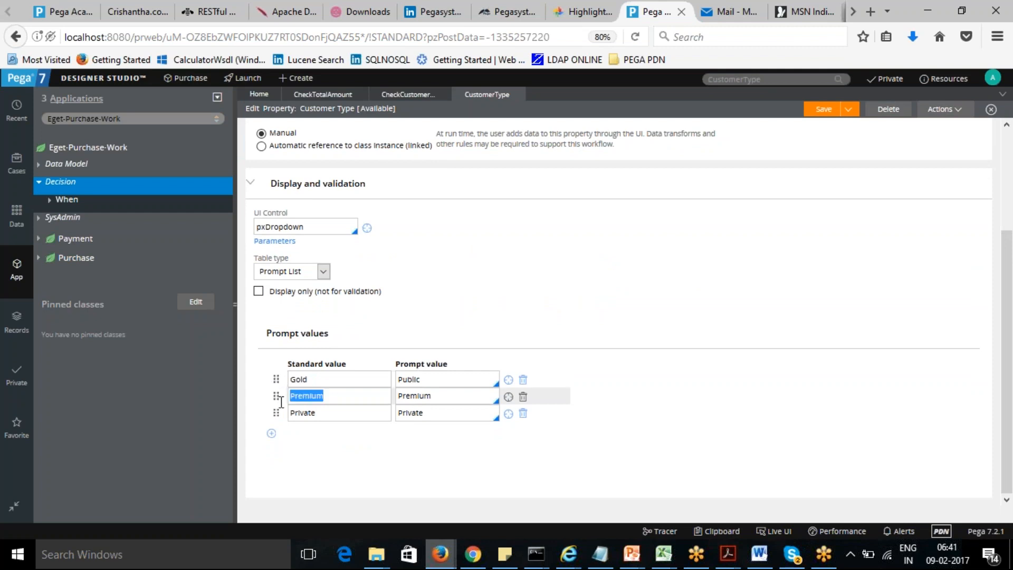
text(Platinum)
drag(322, 414, 252, 412)
text(Sil)
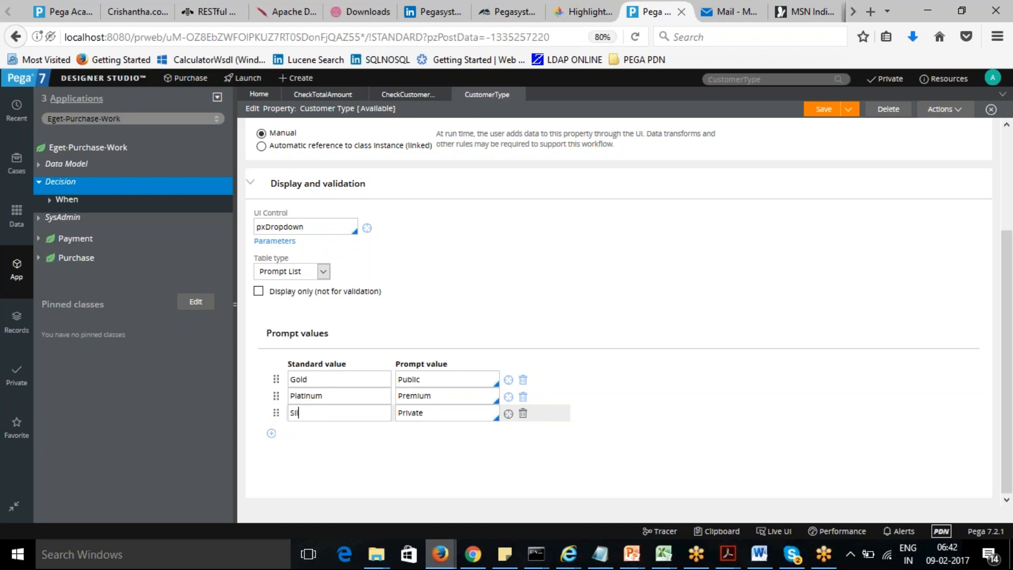
text(ver)
click(272, 433)
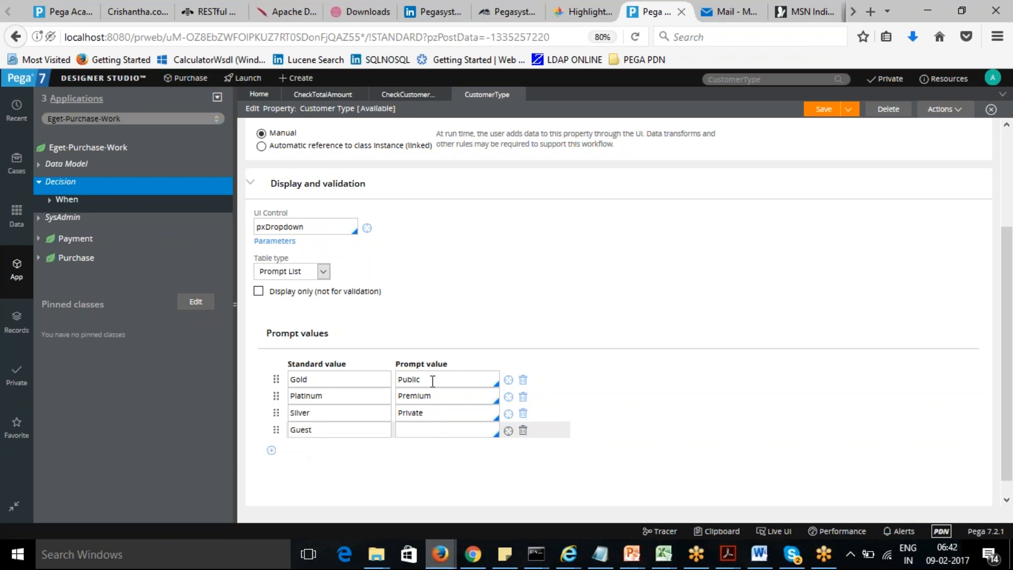
- Set the prompt values of the four rows to Gold, Platinum, Silver and Guest
drag(319, 379, 273, 381)
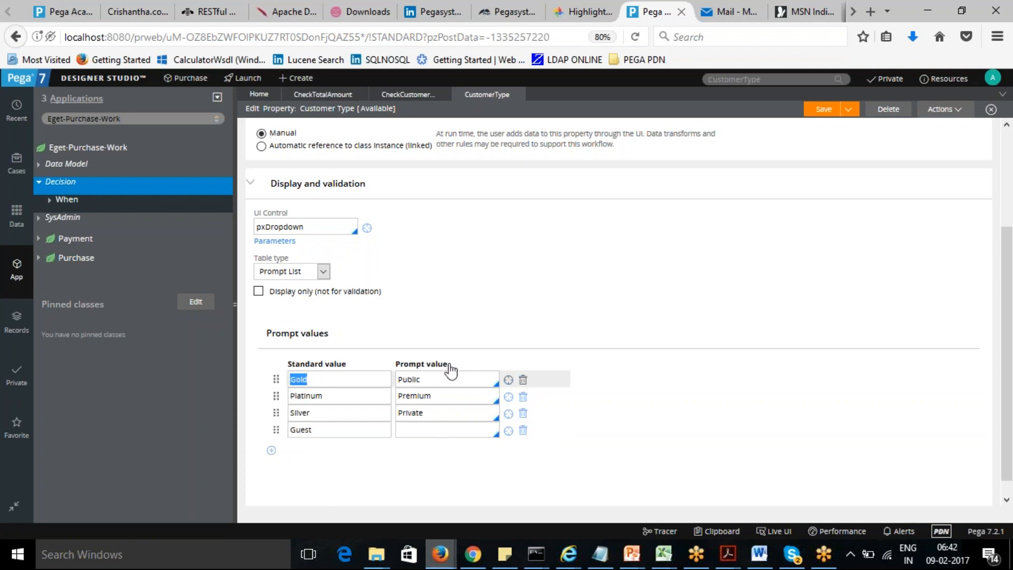
key(Tab)
text(Gold)
double_click(346, 396)
key(ctrl+c)
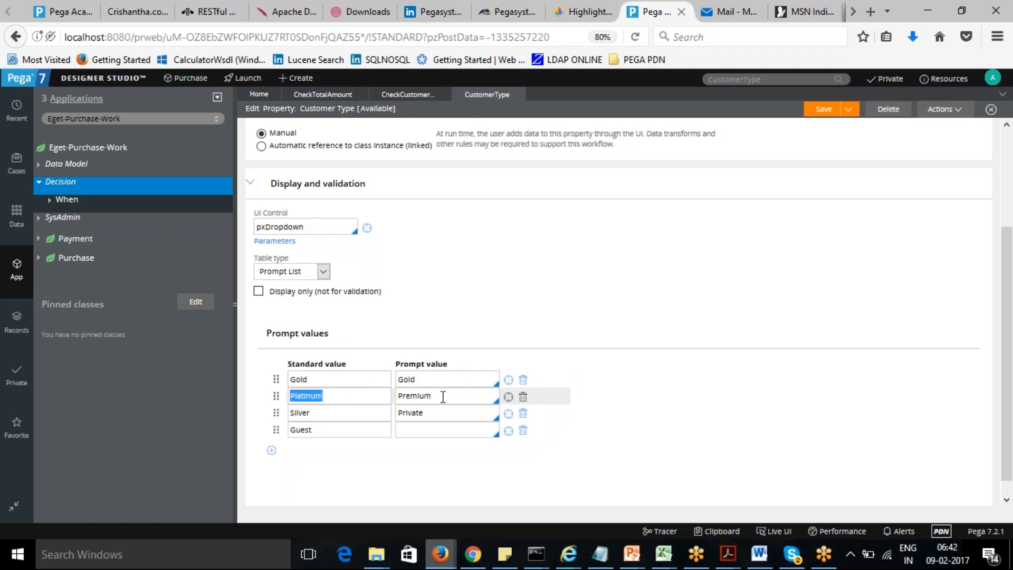
key(Tab)
key(ctrl+v)
double_click(318, 411)
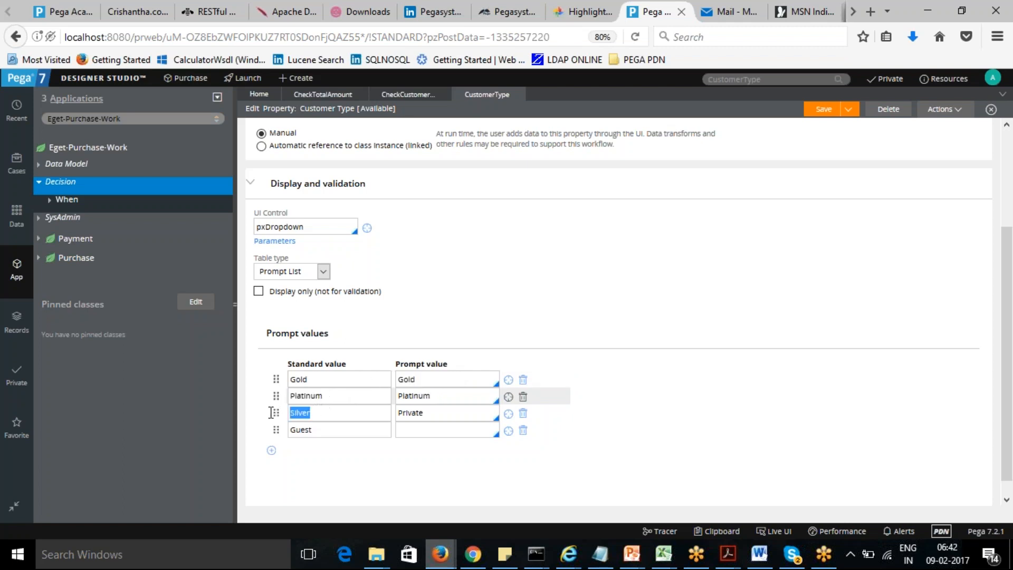
key(Tab)
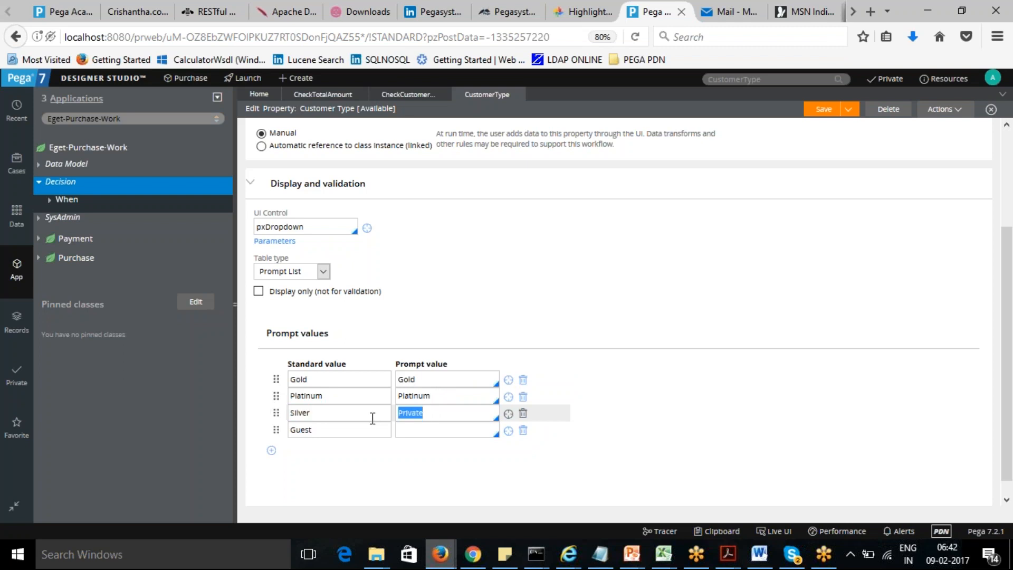
key(ctrl+v)
click(416, 430)
text(Guest)
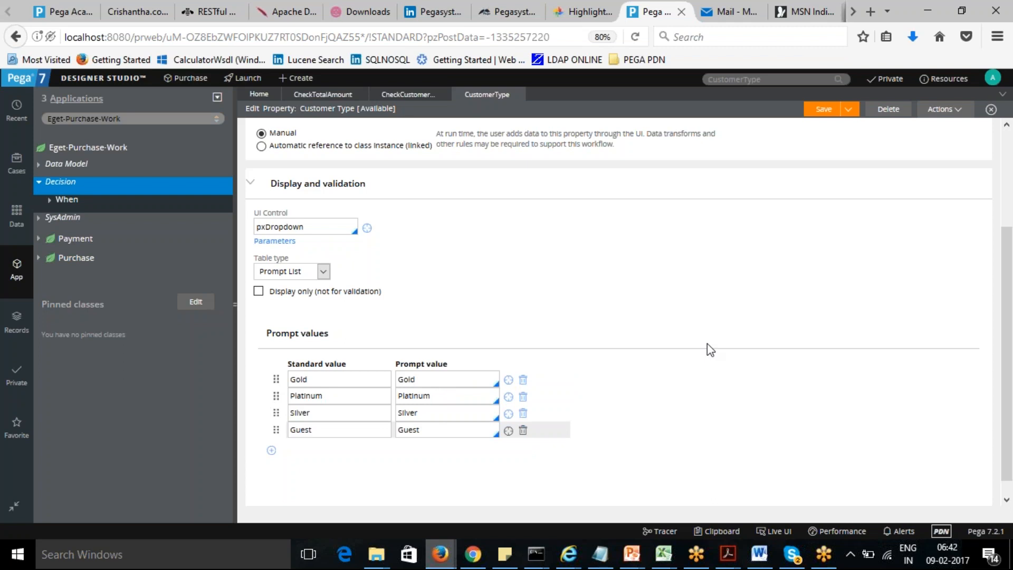
- Save the CustomerType property rule, minimizing the open test window along the way
click(826, 110)
key(alt+Tab)
click(439, 368)
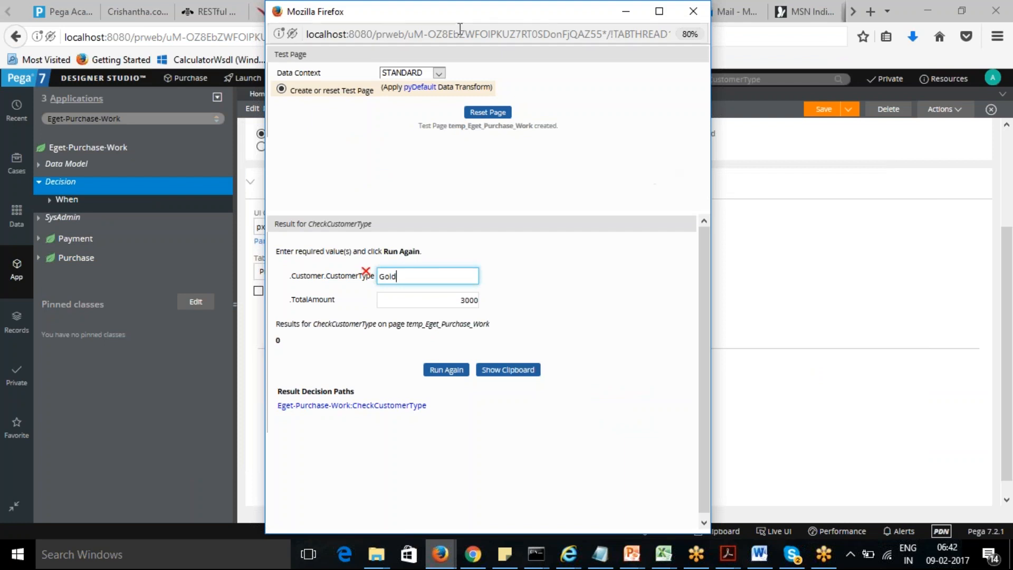
drag(460, 14, 449, 78)
click(680, 70)
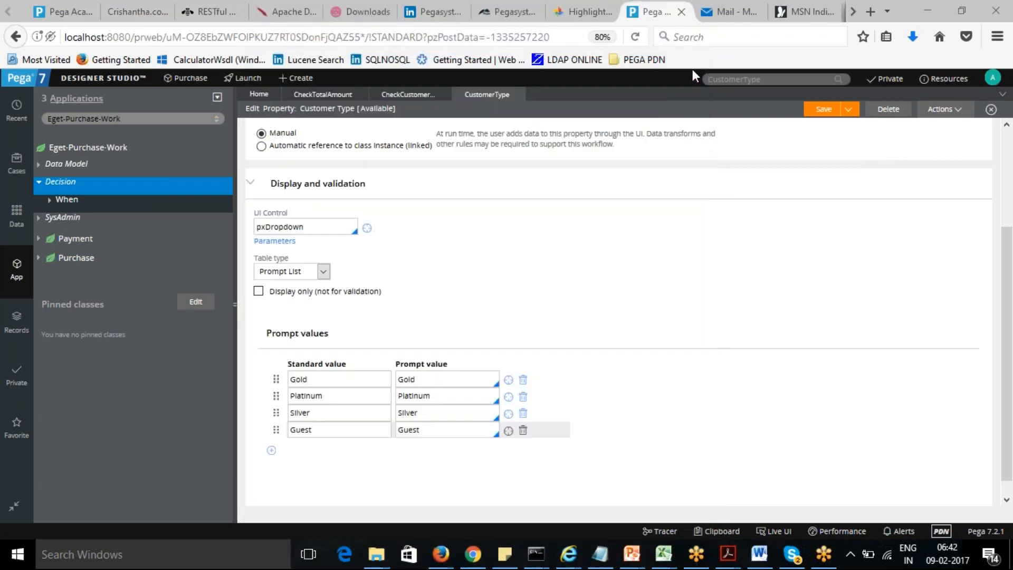
click(815, 113)
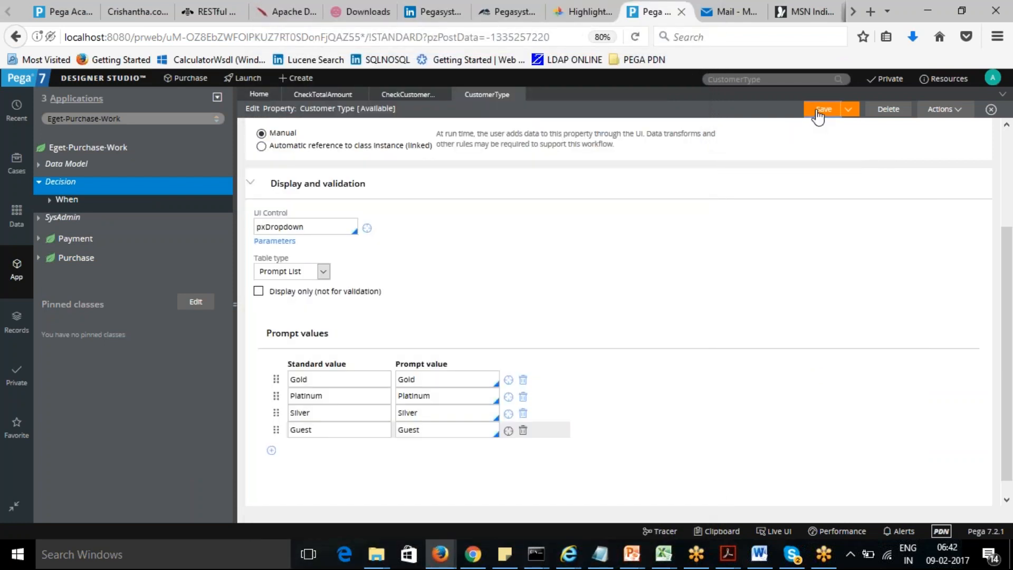
- Run the CheckCustomerType decision tree again with customer type Gold and total amount 3000
click(408, 95)
click(944, 115)
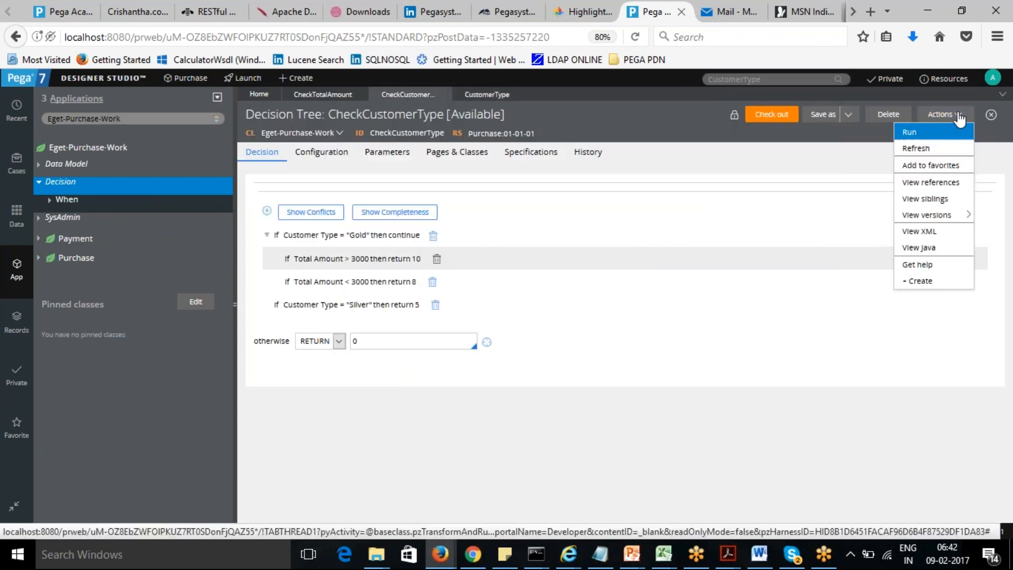
click(932, 131)
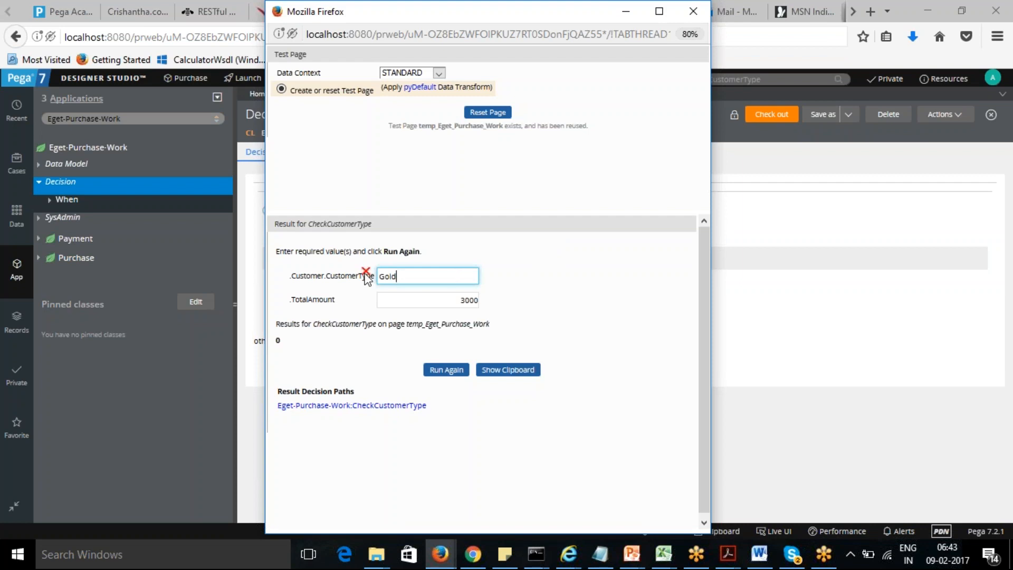
mouse_move(367, 276)
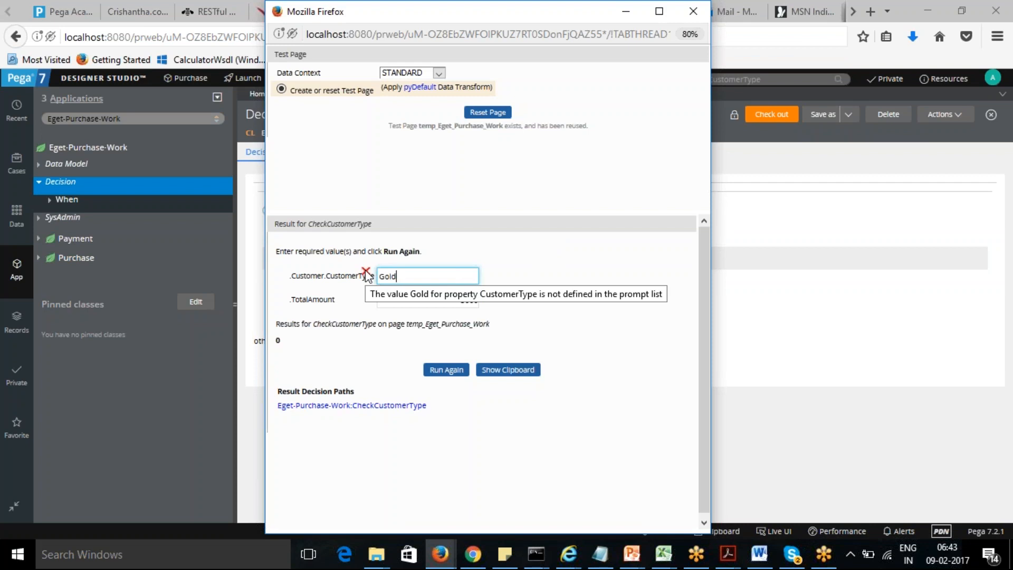
click(447, 372)
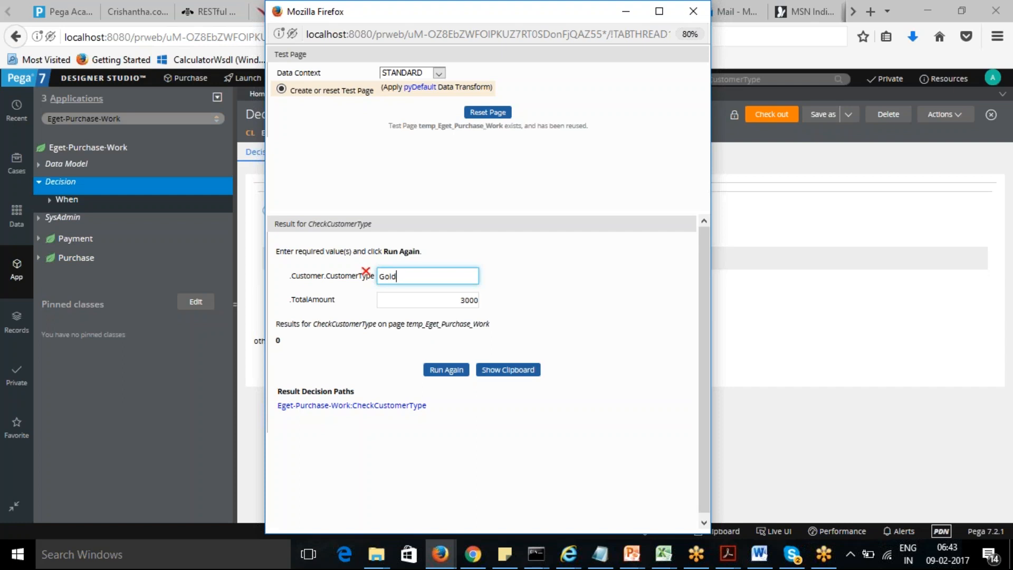
click(850, 308)
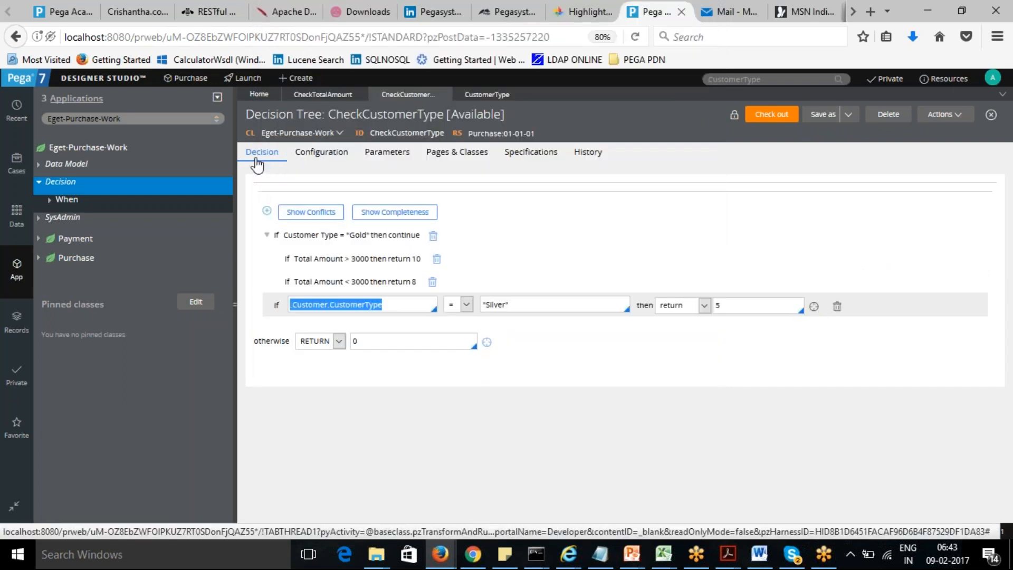
- Save the CustomerType property rule once more
click(487, 95)
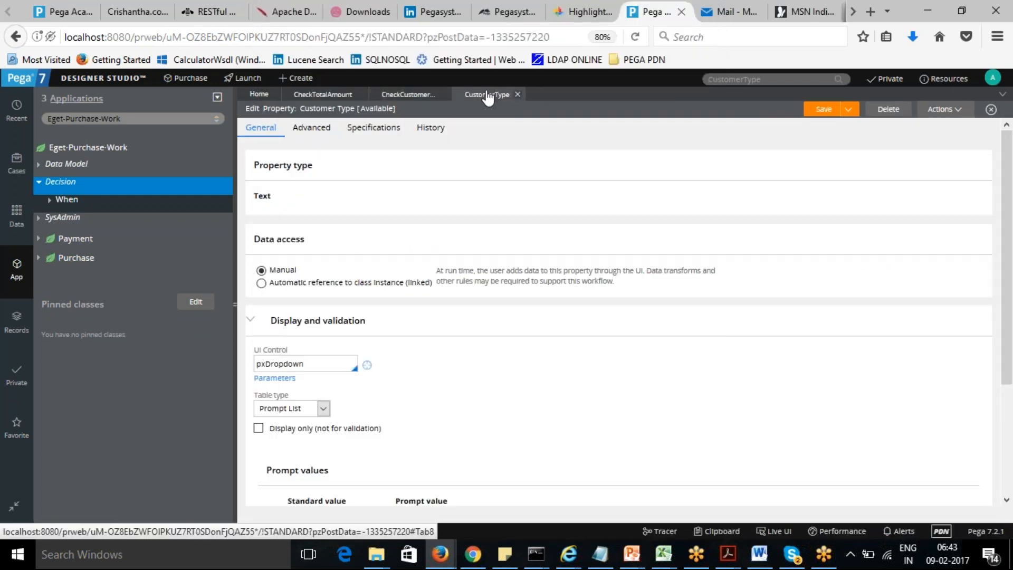
scroll(1007, 158, up, 1)
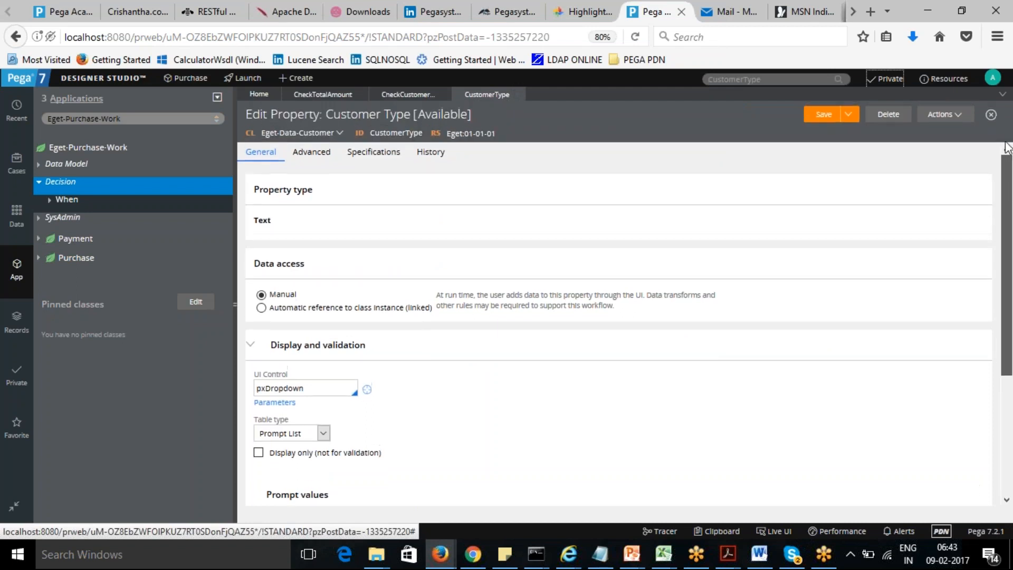
click(821, 116)
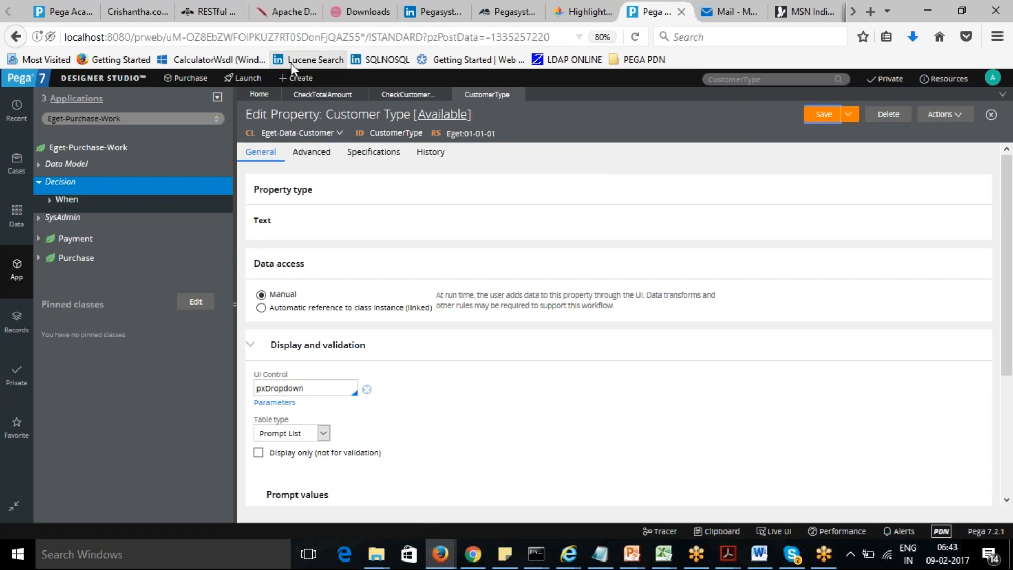
- Check out the CheckCustomerType decision tree and save it
click(397, 95)
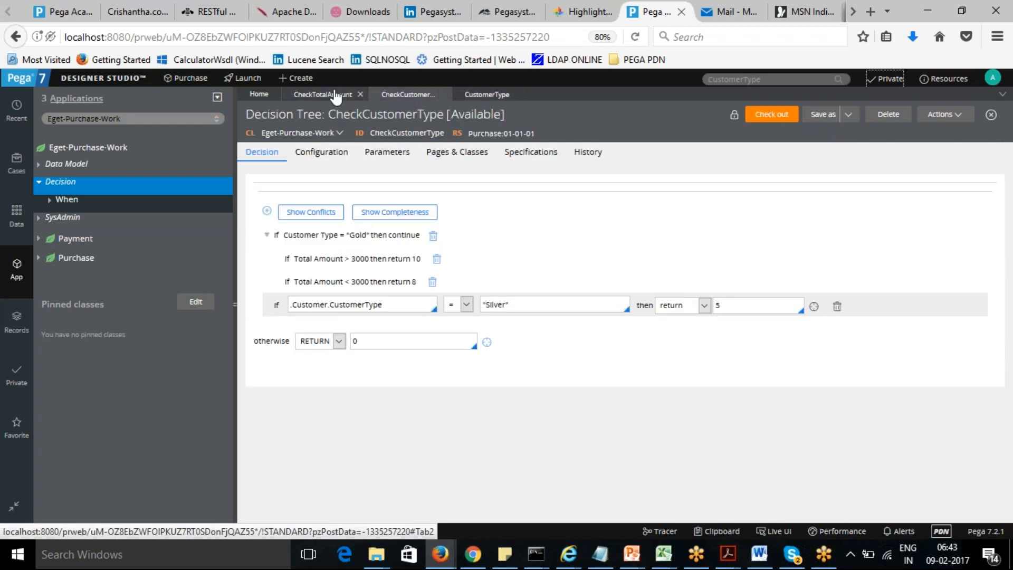
click(772, 115)
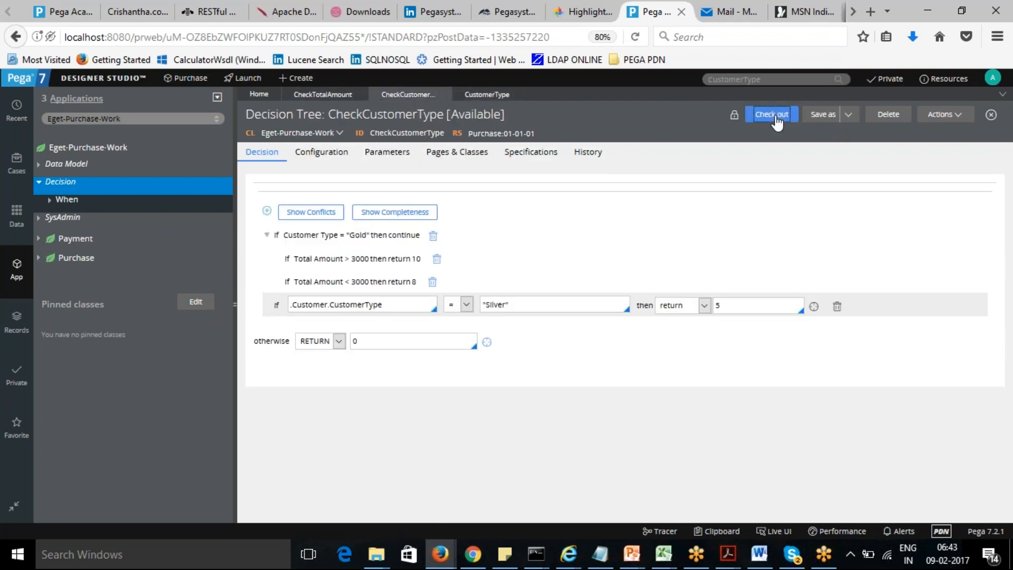
click(768, 116)
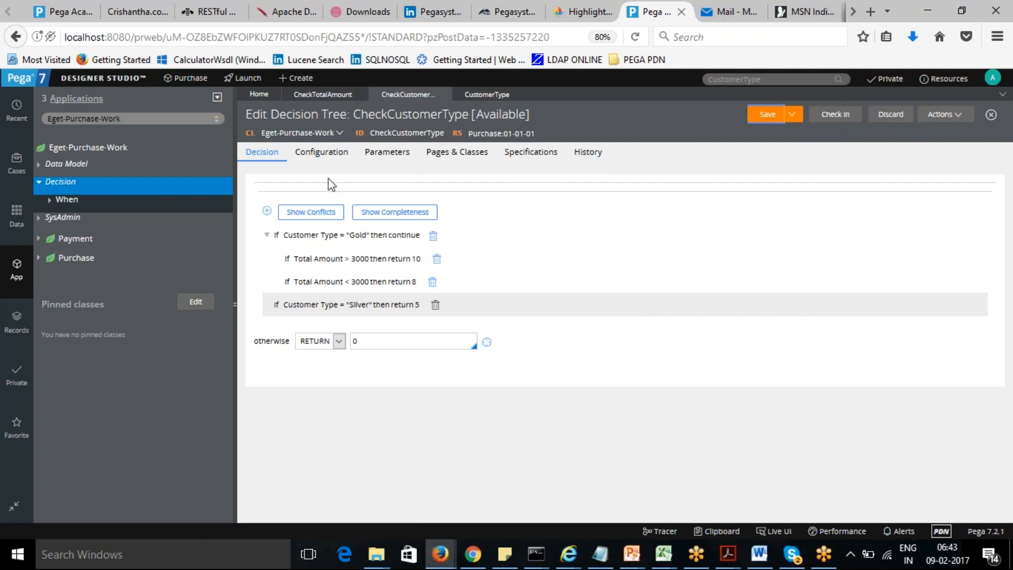
click(766, 117)
- Run the decision tree and reset the test page
click(961, 118)
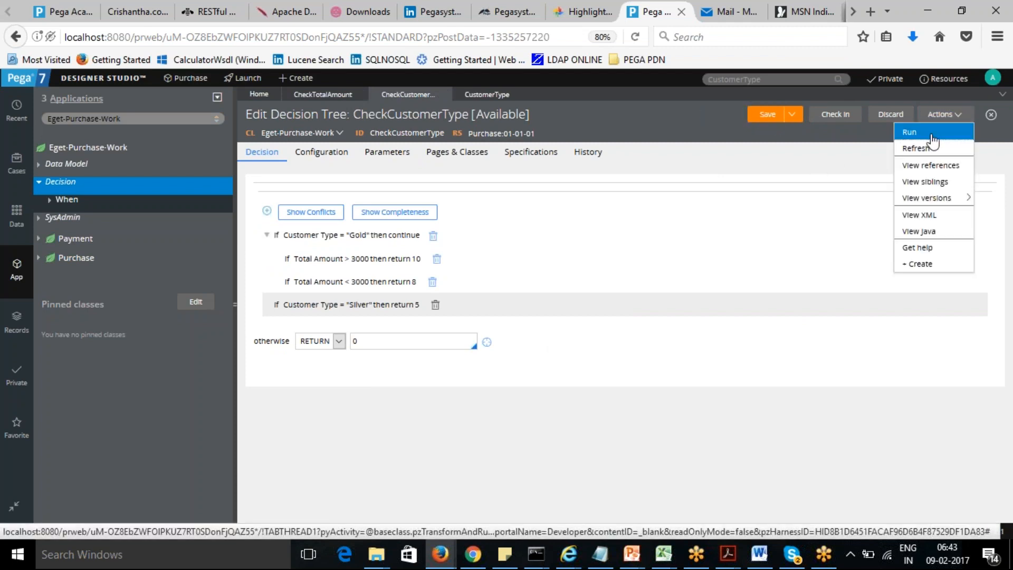
click(911, 131)
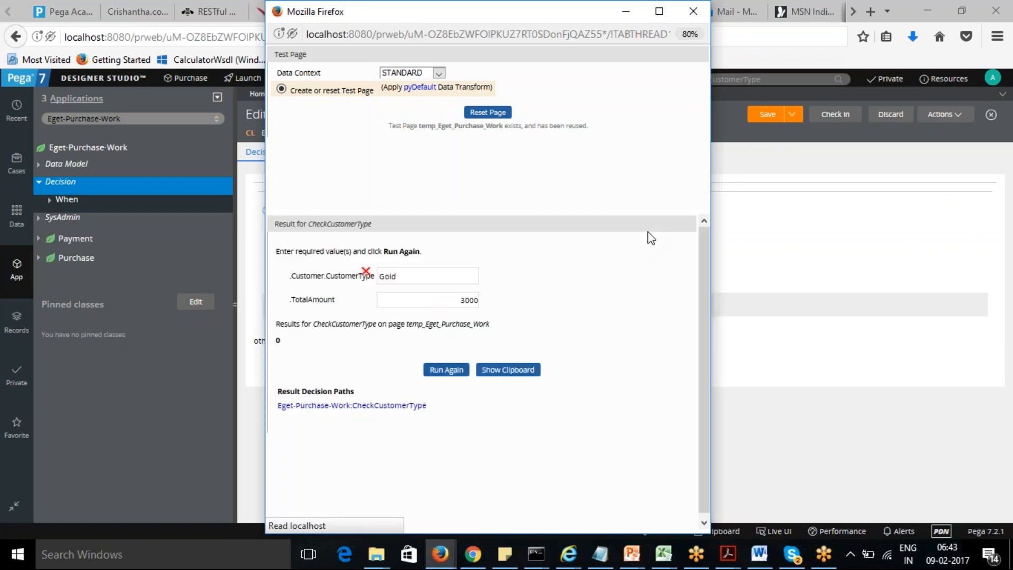
click(367, 276)
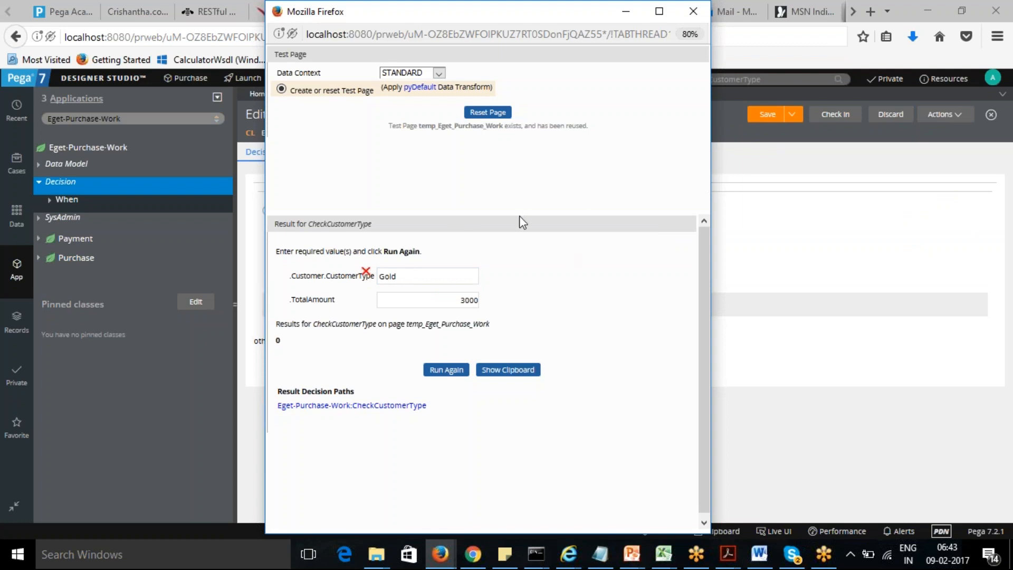
drag(363, 20, 252, 26)
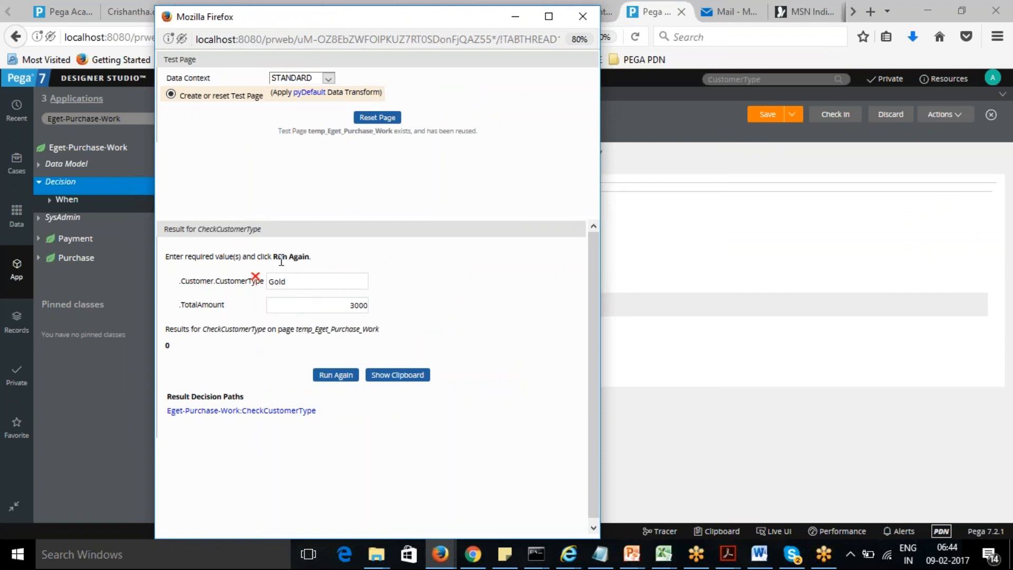
click(379, 117)
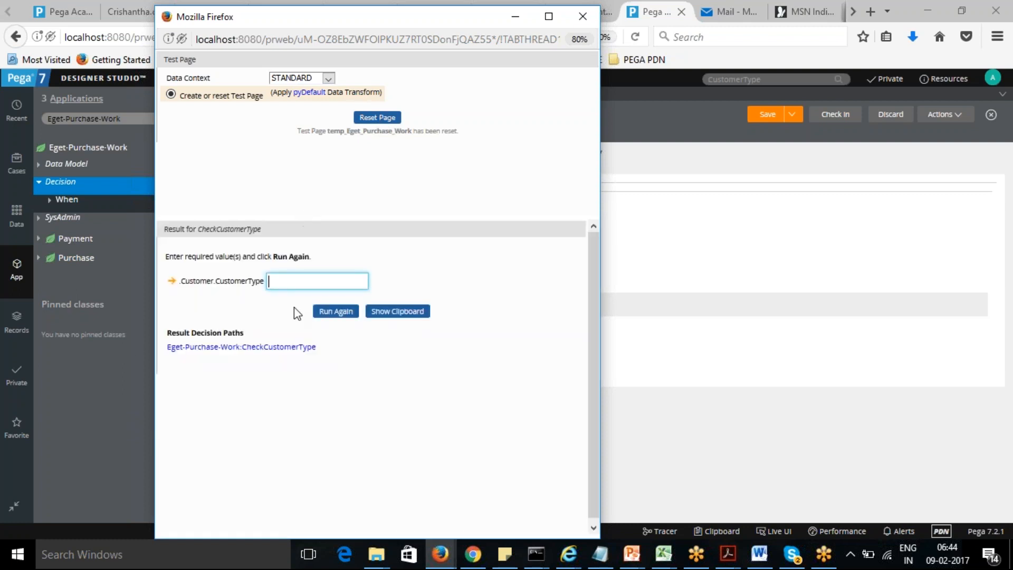
- Enter customer type Gold from the suggestions and run the test again
text(G)
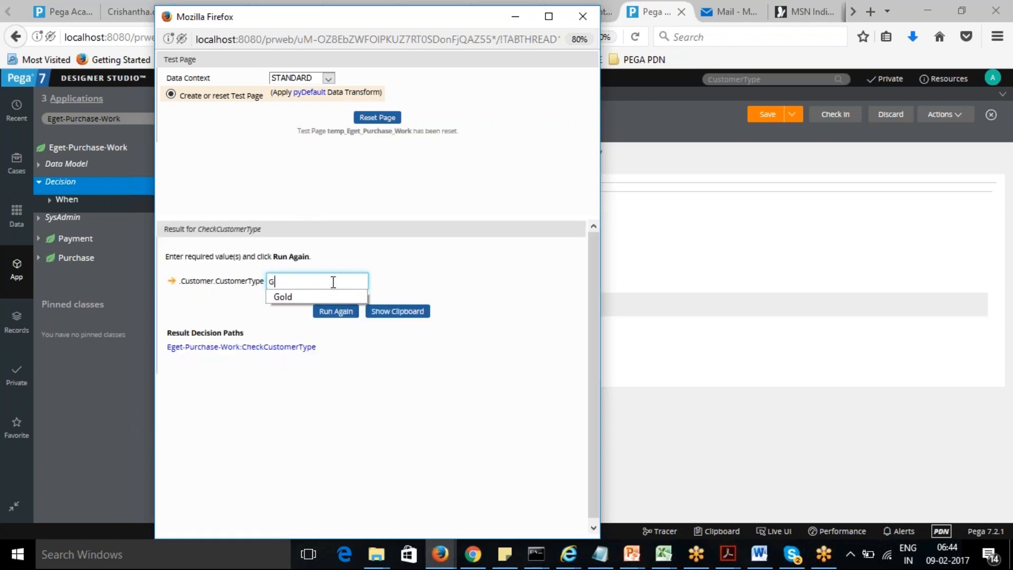
text(old)
click(411, 291)
click(348, 311)
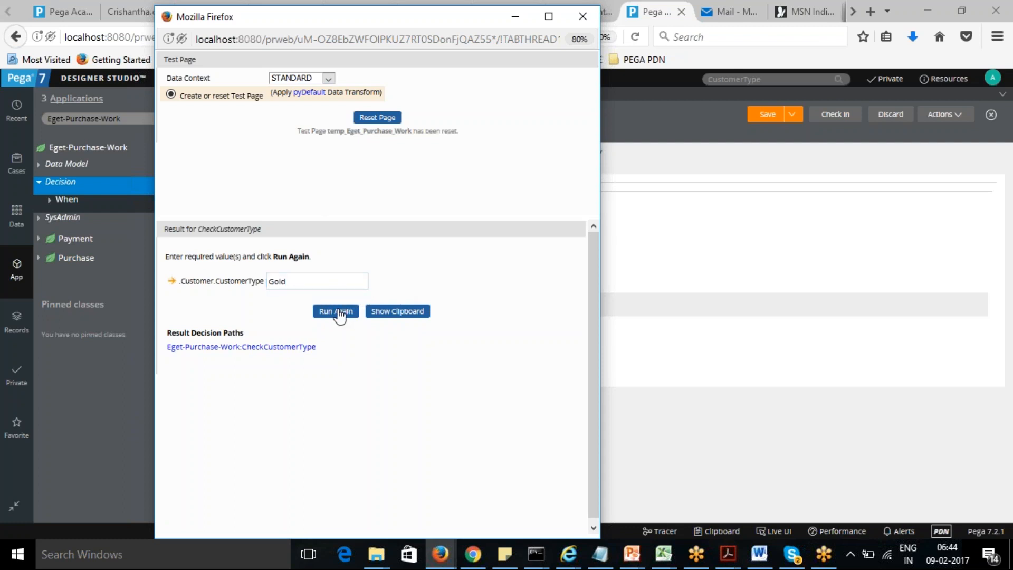
- Enter total amount 1000 and rerun the test
click(312, 304)
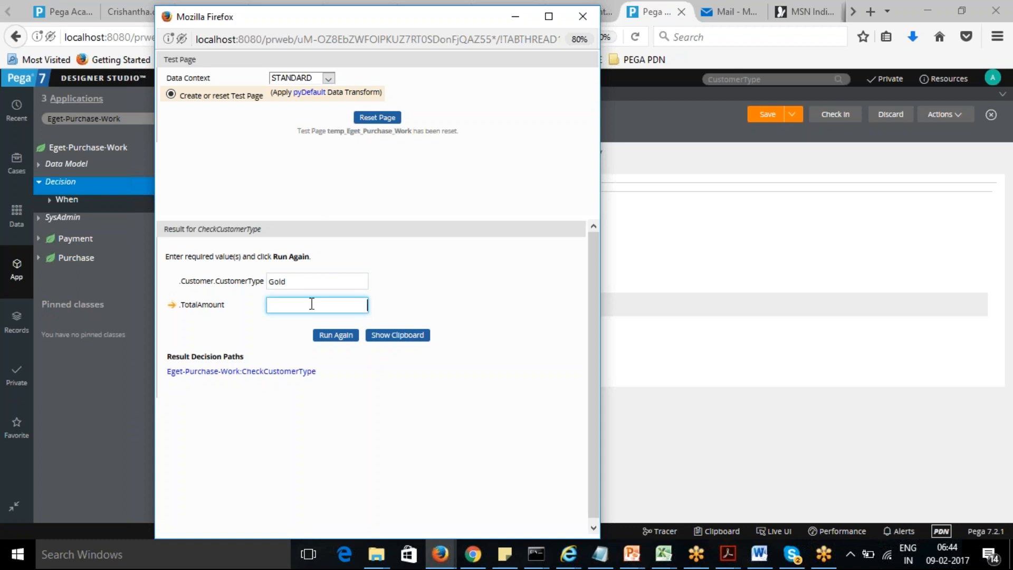
text(1000)
click(499, 288)
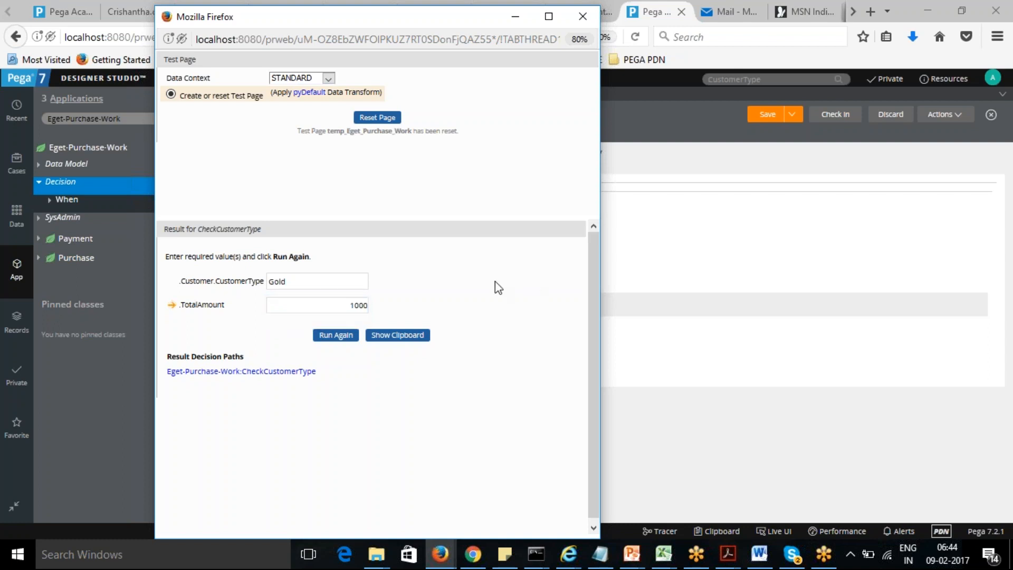
click(338, 338)
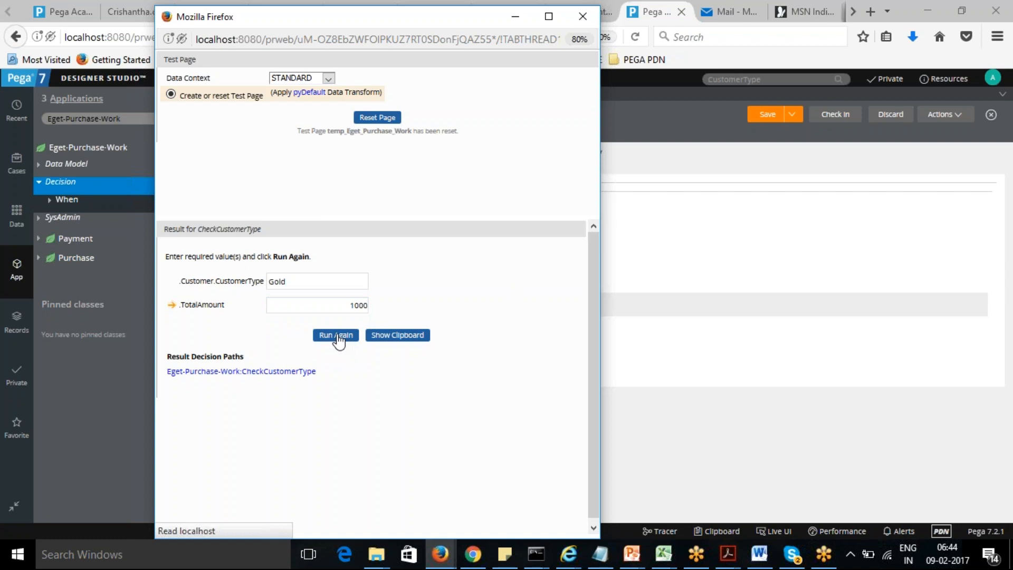
- Change the customer type to Silver and run the decision tree test again
double_click(167, 346)
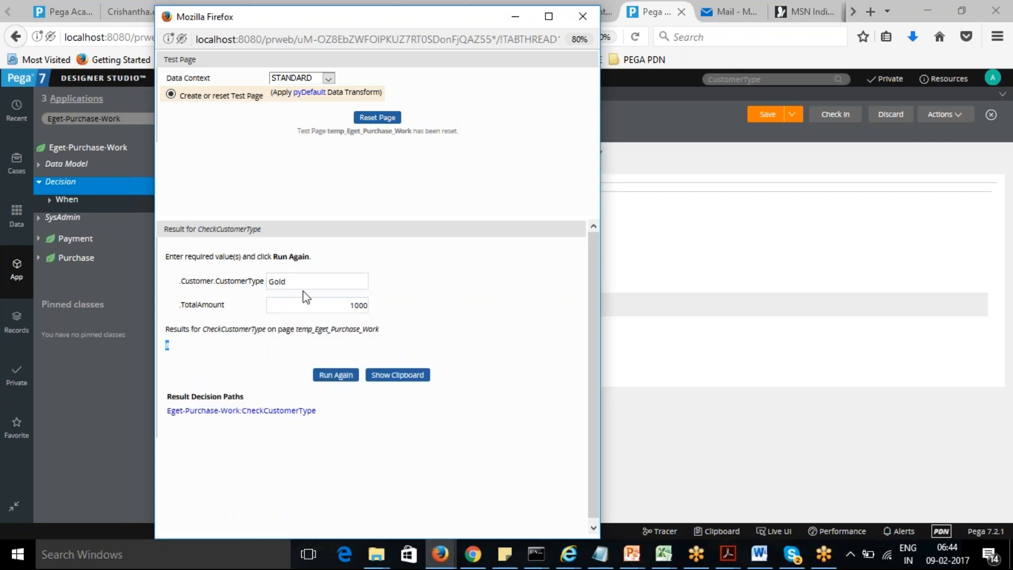
drag(316, 283, 237, 277)
text(Silver)
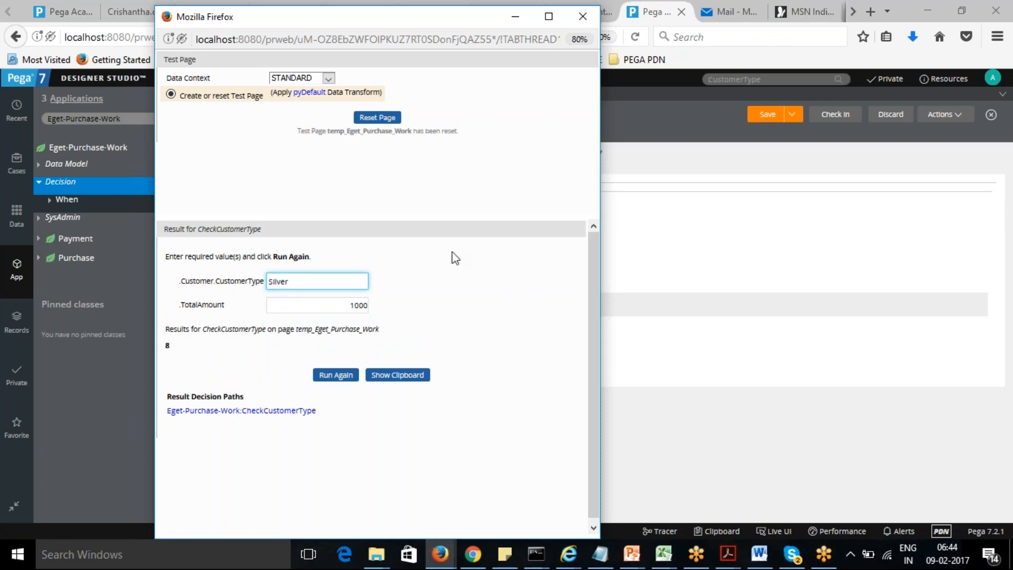
click(443, 282)
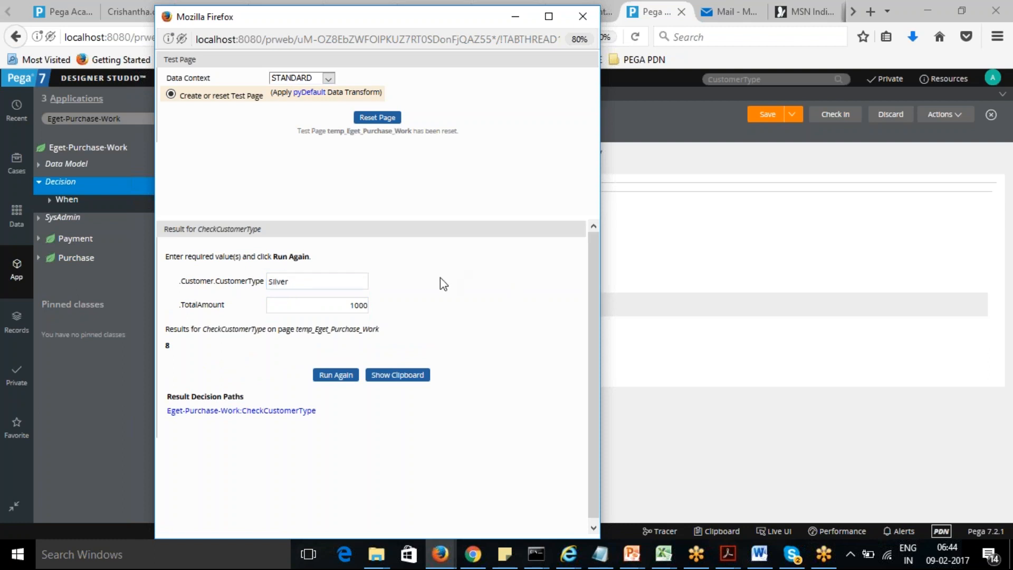
click(335, 376)
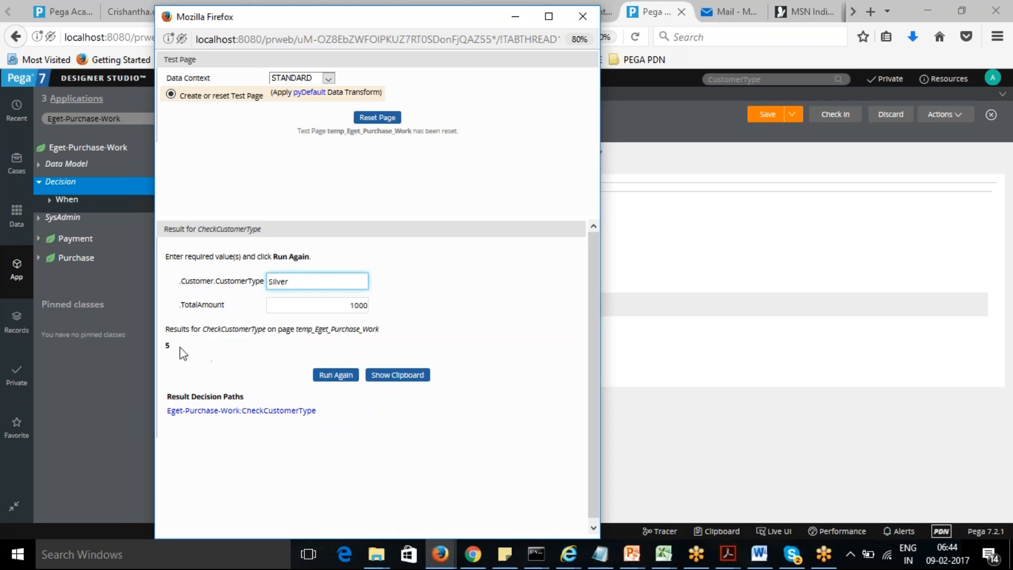
- Close the test run window and return to the decision tree editor
double_click(167, 346)
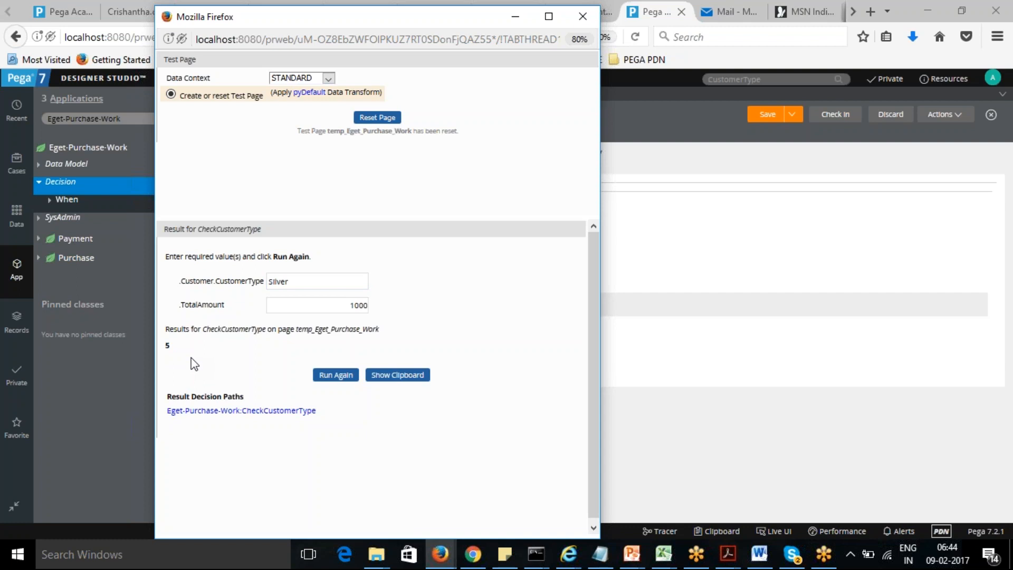
drag(405, 16, 398, 47)
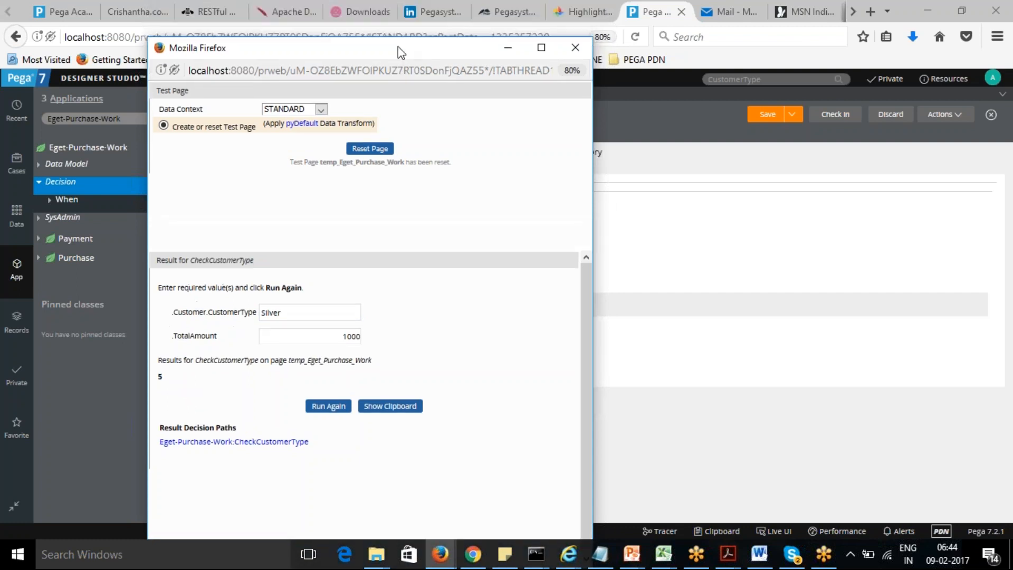
click(576, 47)
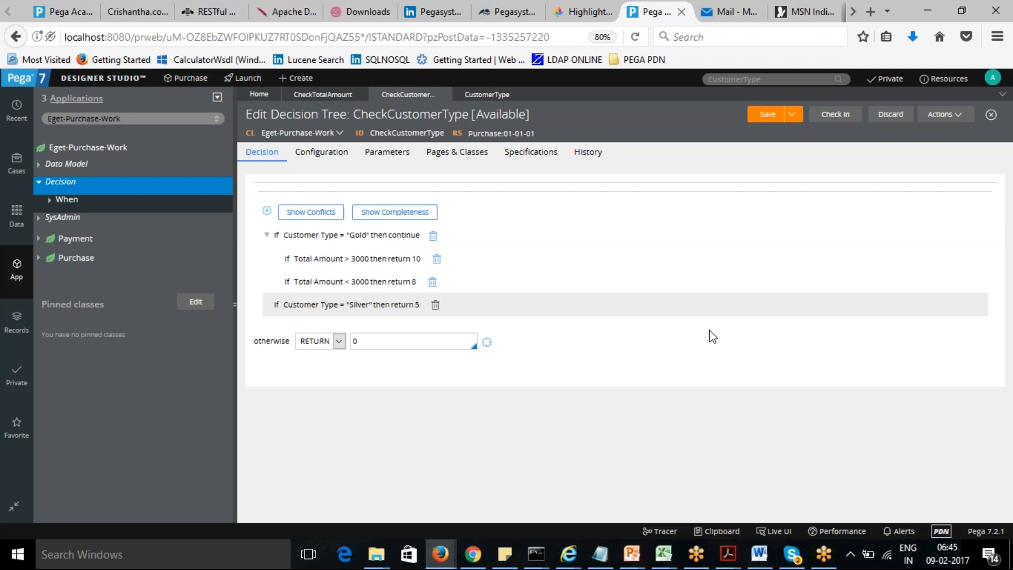
- Change the Total Amount > 3000 branch under Gold from returning a value to continue
click(384, 263)
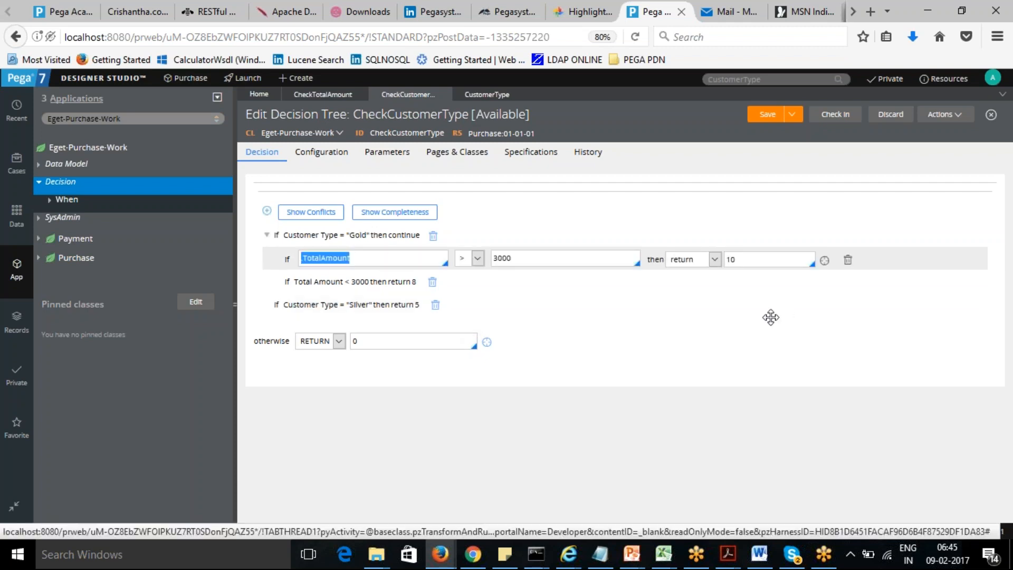
click(987, 35)
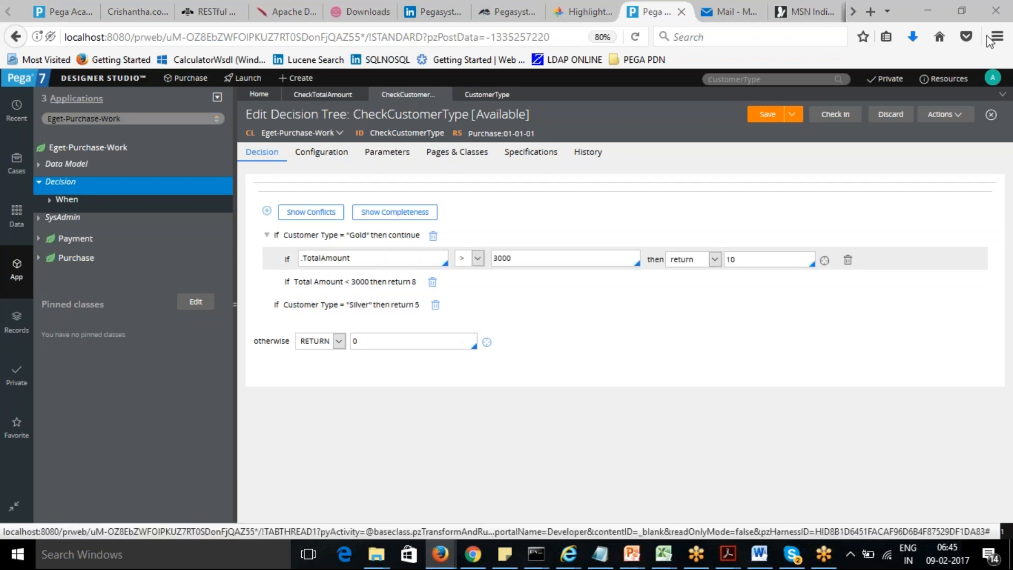
click(715, 259)
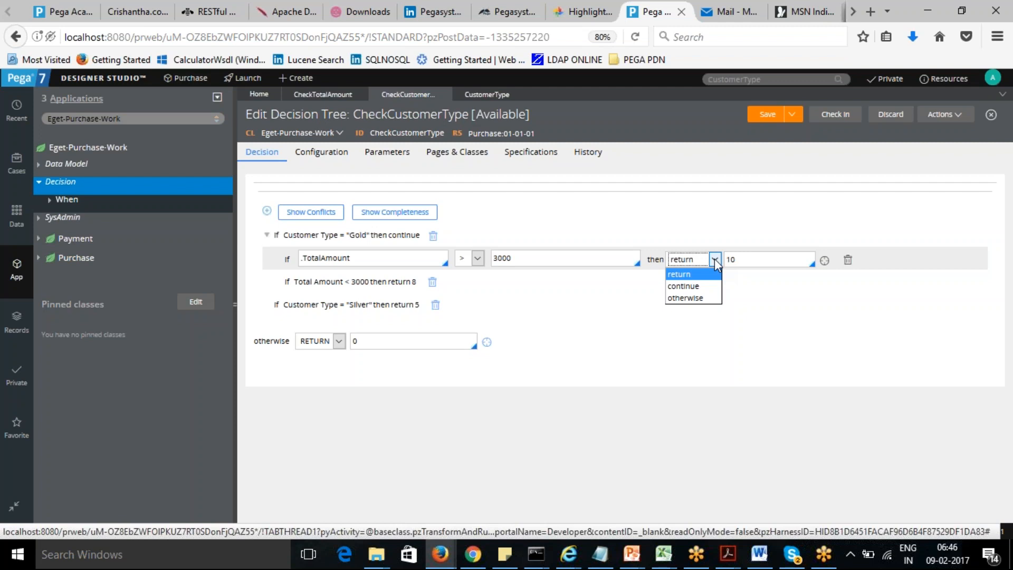
click(700, 288)
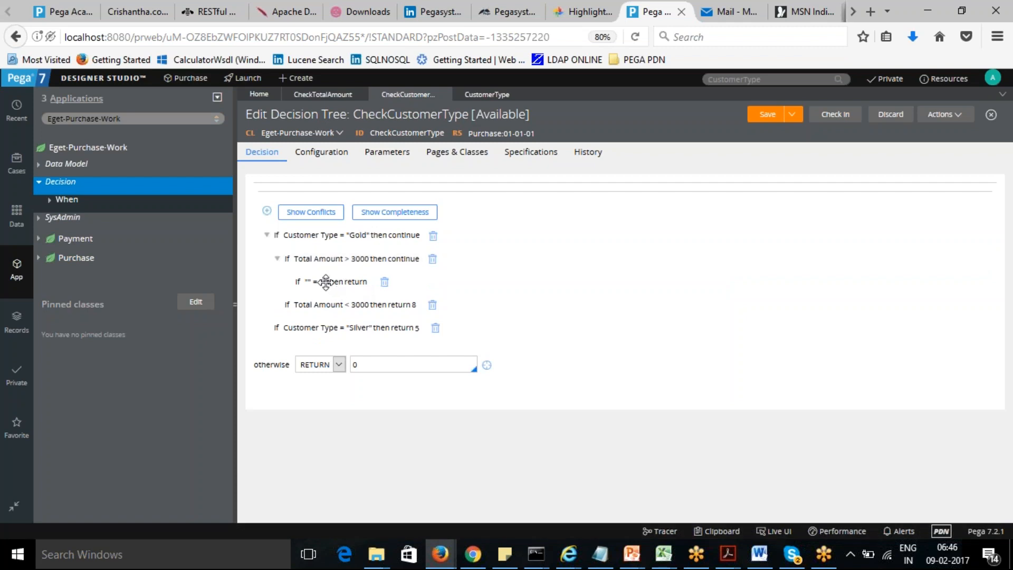
- Define the nested condition under that branch as .TotalQuantity > 5, returning 10
click(301, 282)
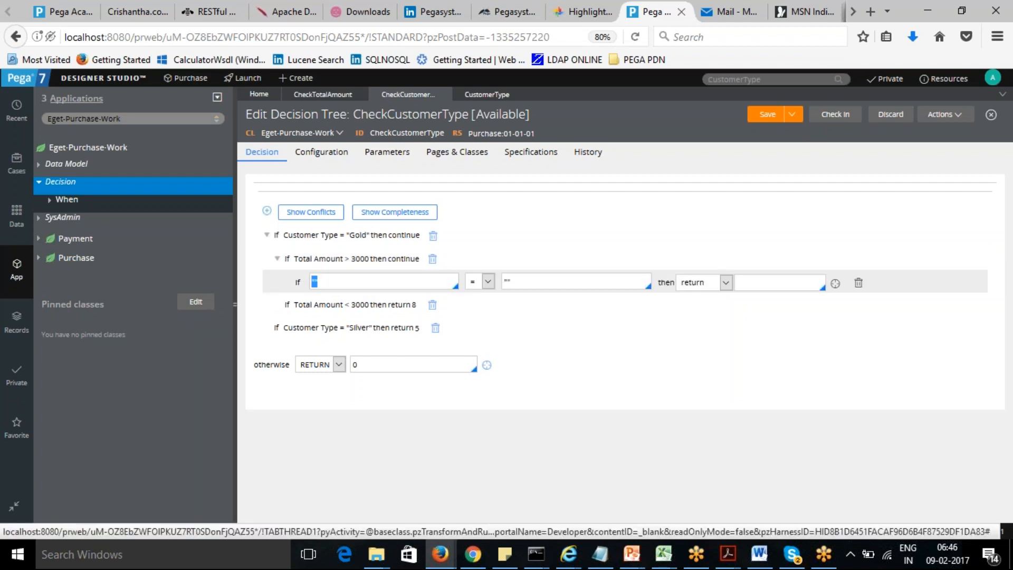
text(.)
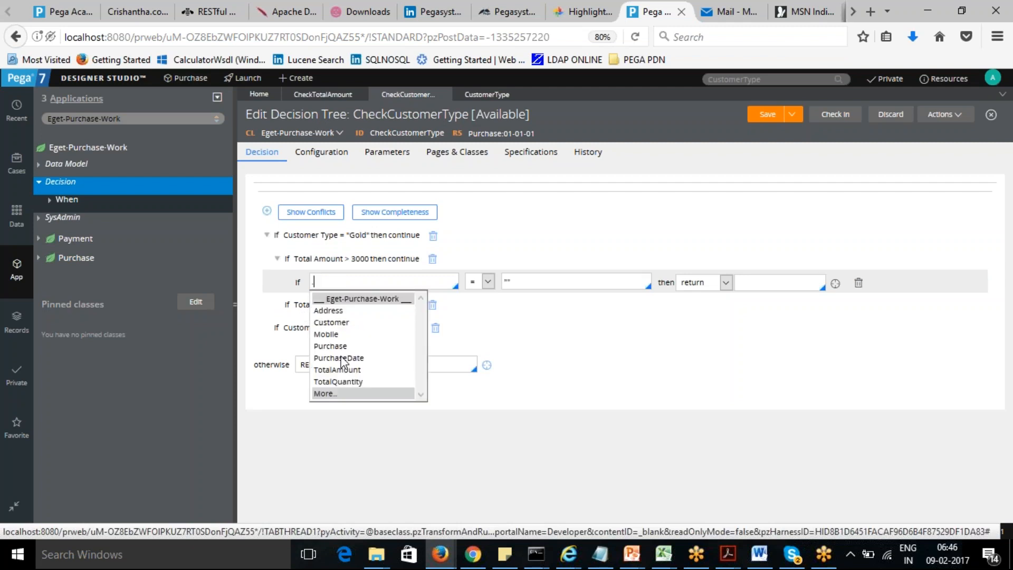
click(341, 382)
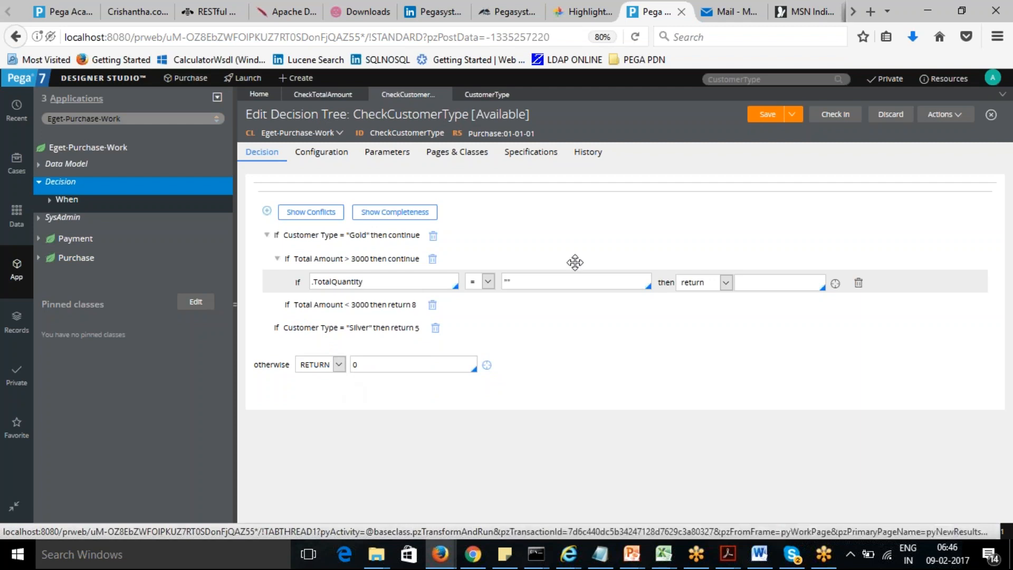
click(551, 278)
drag(550, 279, 489, 281)
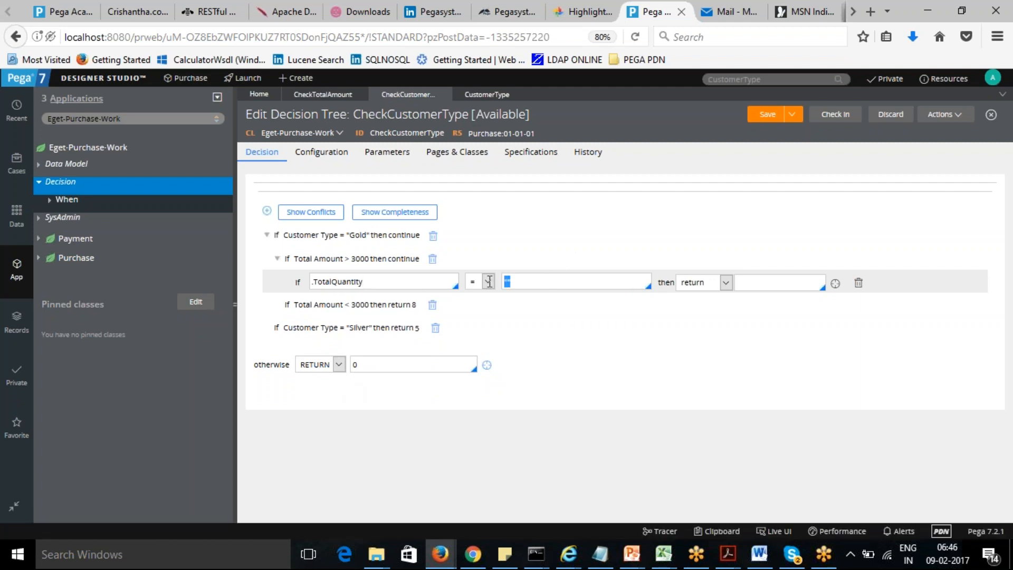
click(489, 282)
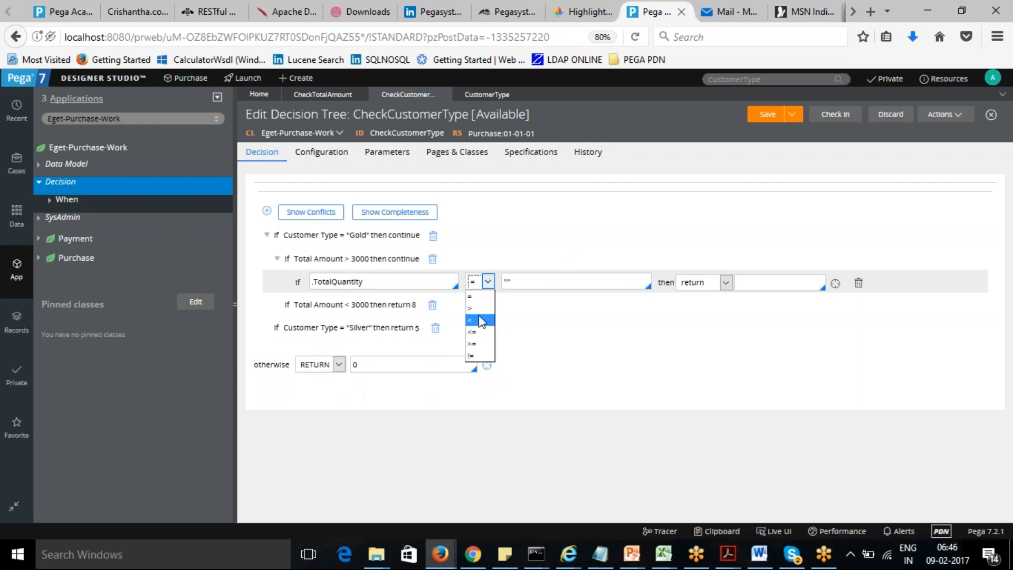
click(479, 309)
text(5)
click(758, 280)
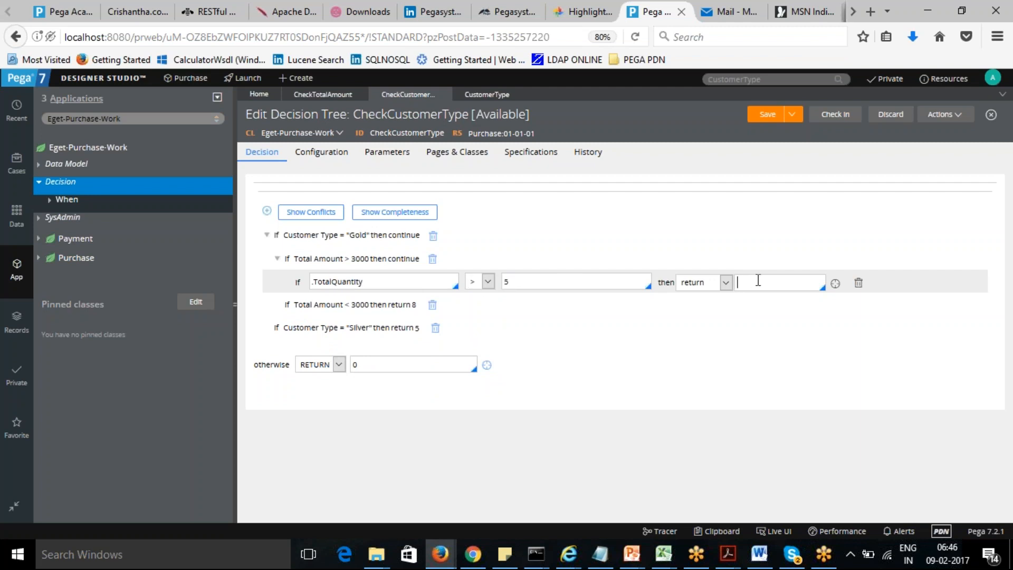
text(10)
click(724, 327)
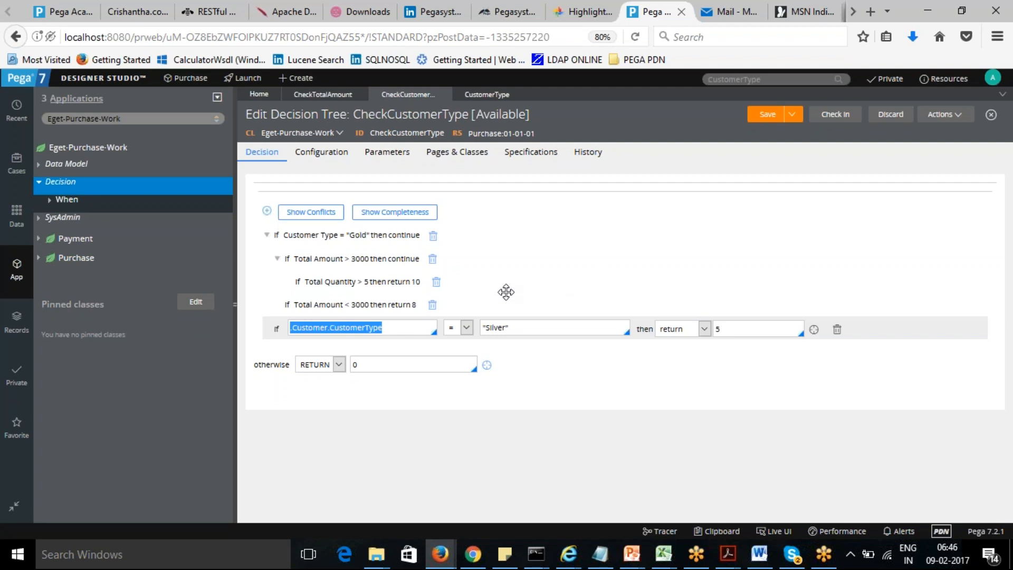
- Insert another row below the quantity condition and set its property to .TotalQuantity
click(381, 283)
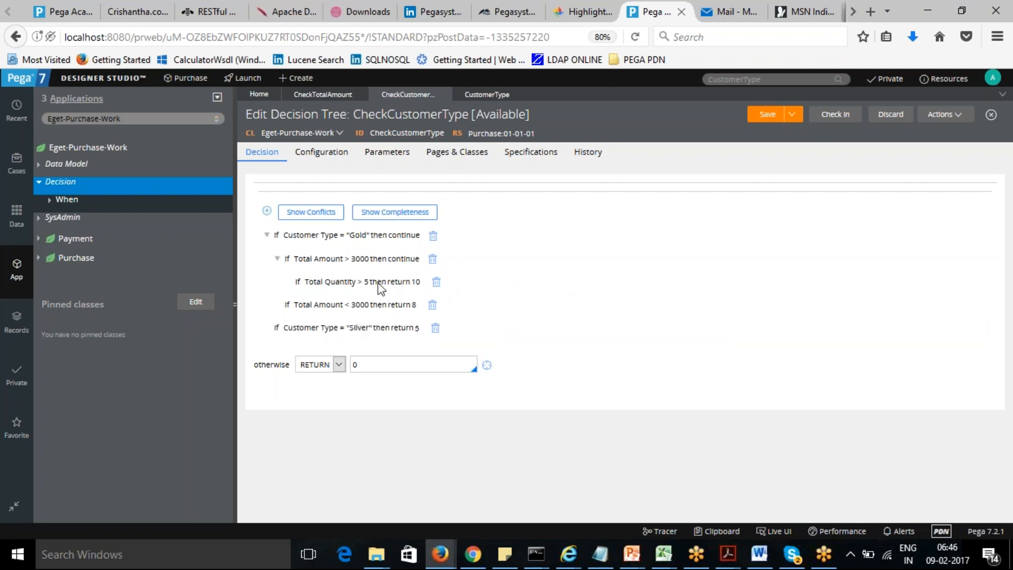
click(267, 211)
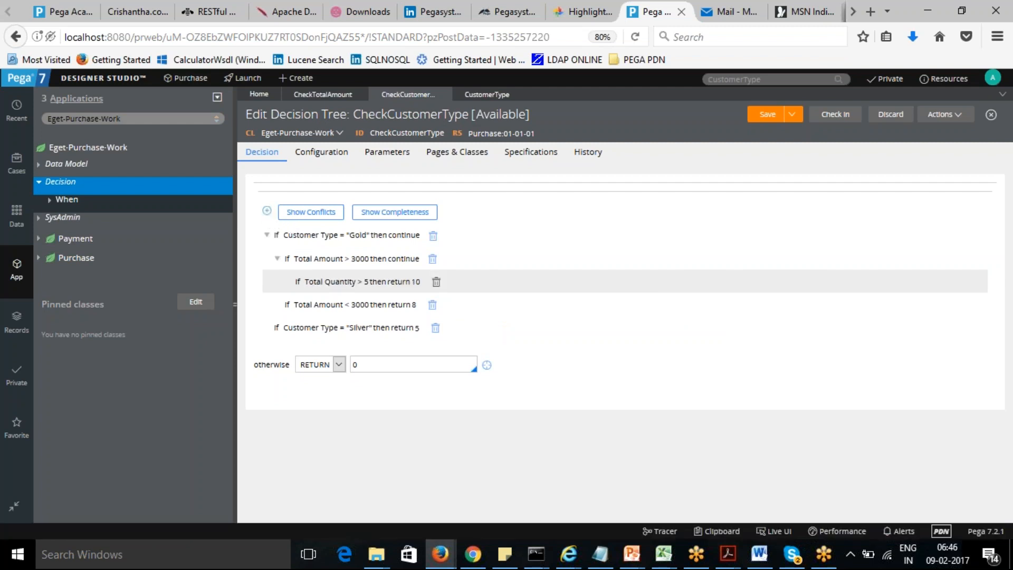
click(318, 282)
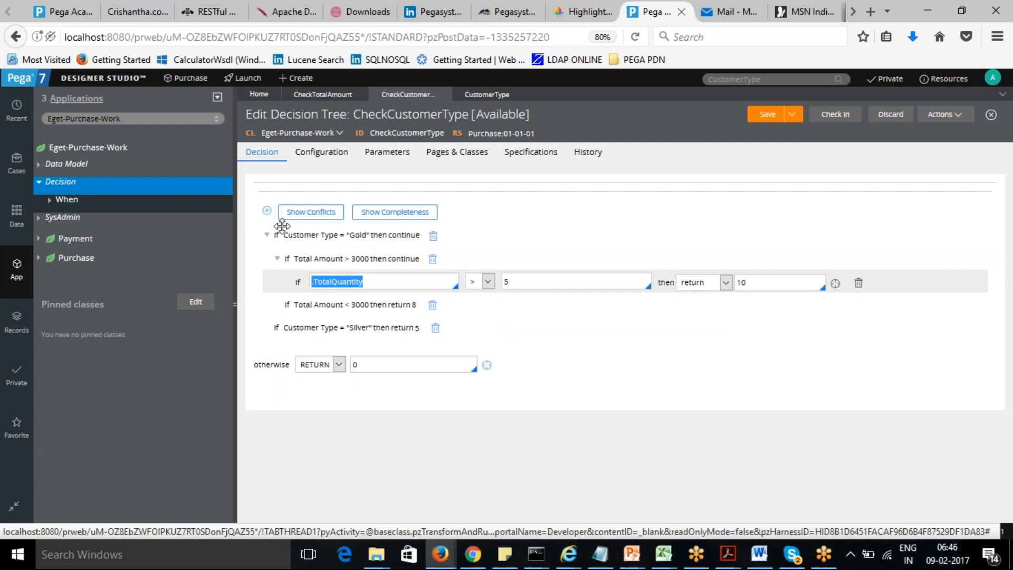
click(267, 210)
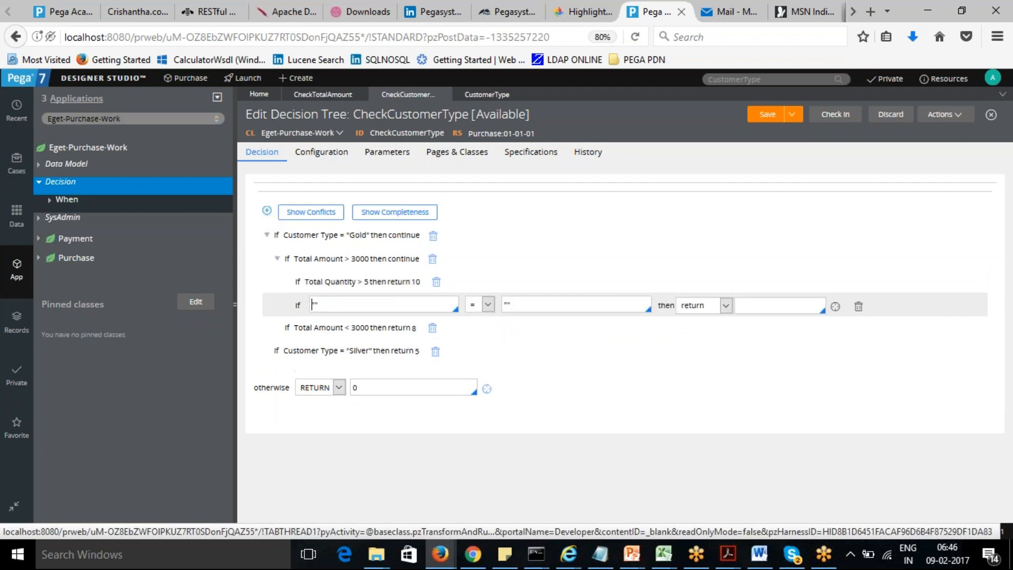
click(342, 306)
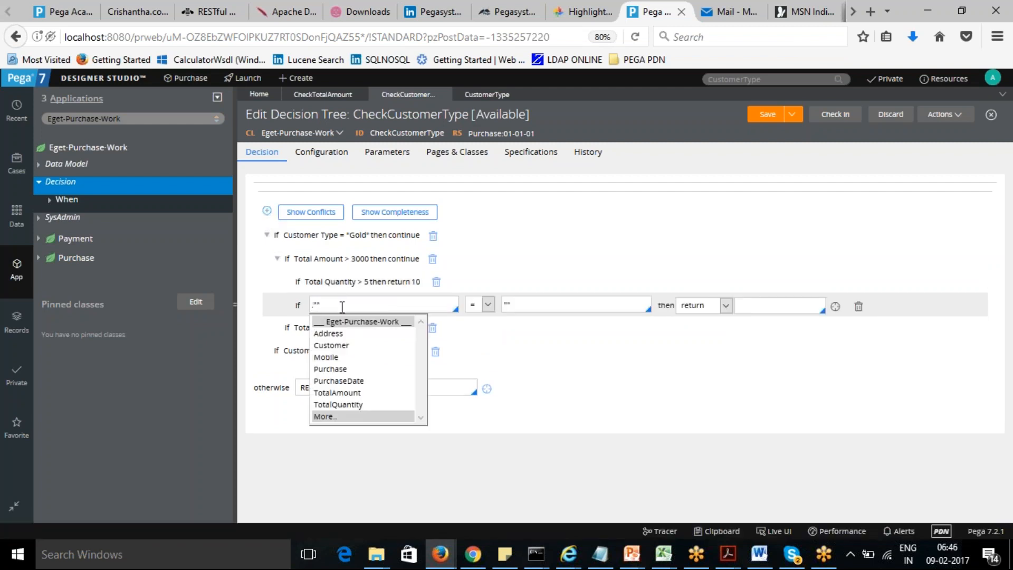
click(347, 405)
key(BackSpace)
key(BackSpace)
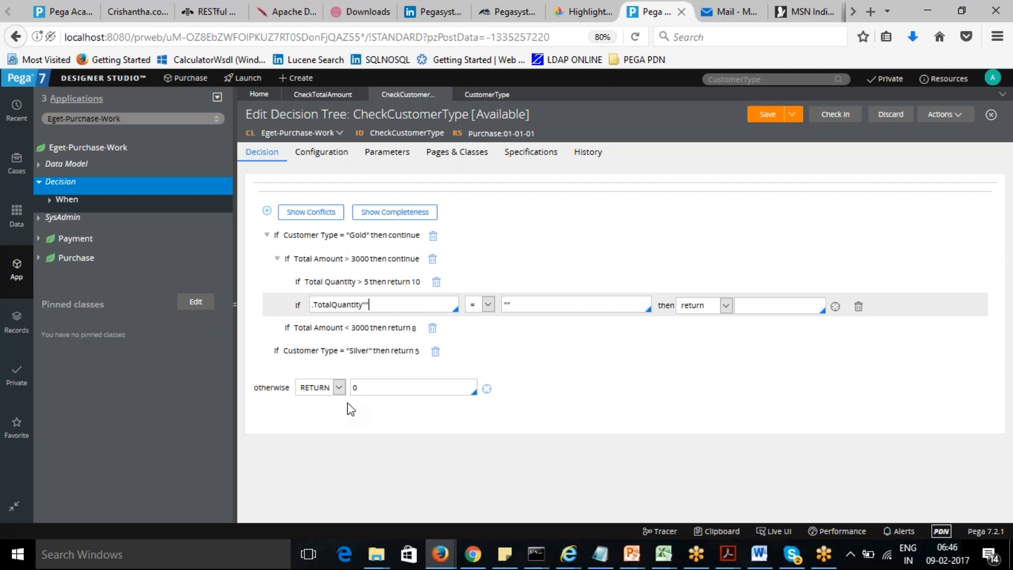
- Complete the new row as TotalQuantity < 5, returning 9
click(488, 304)
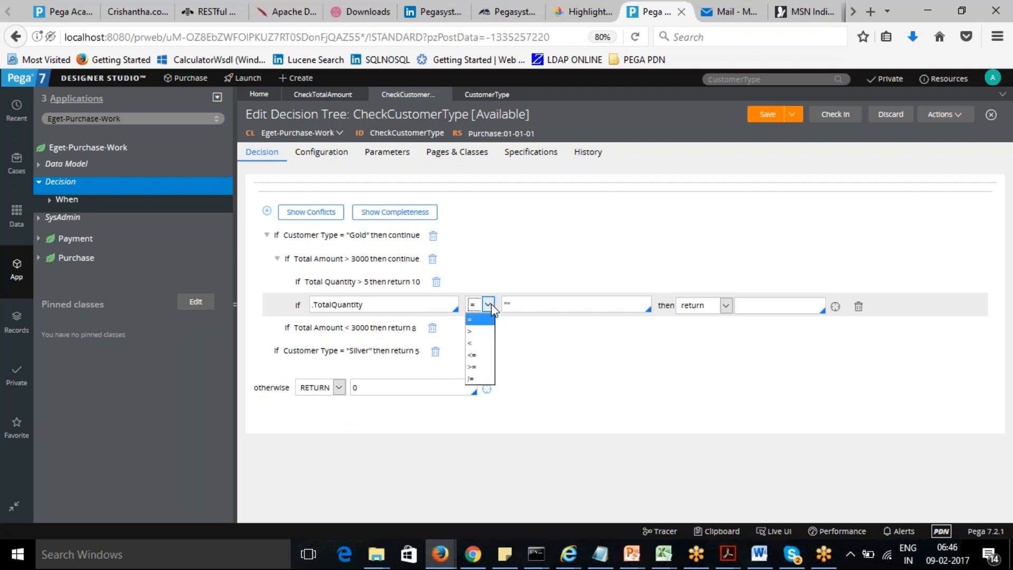
click(481, 344)
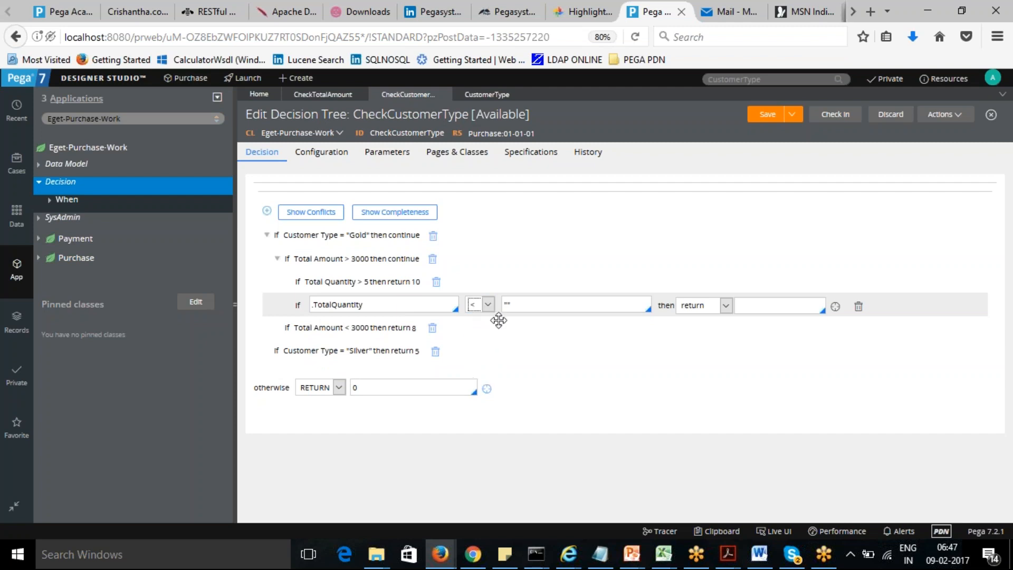
key(Tab)
text(5)
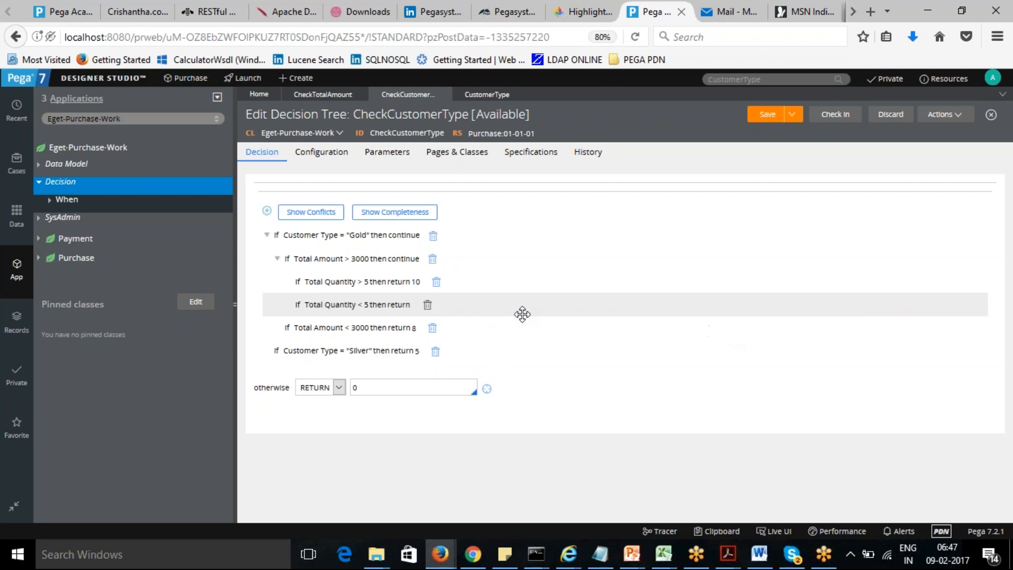
double_click(340, 305)
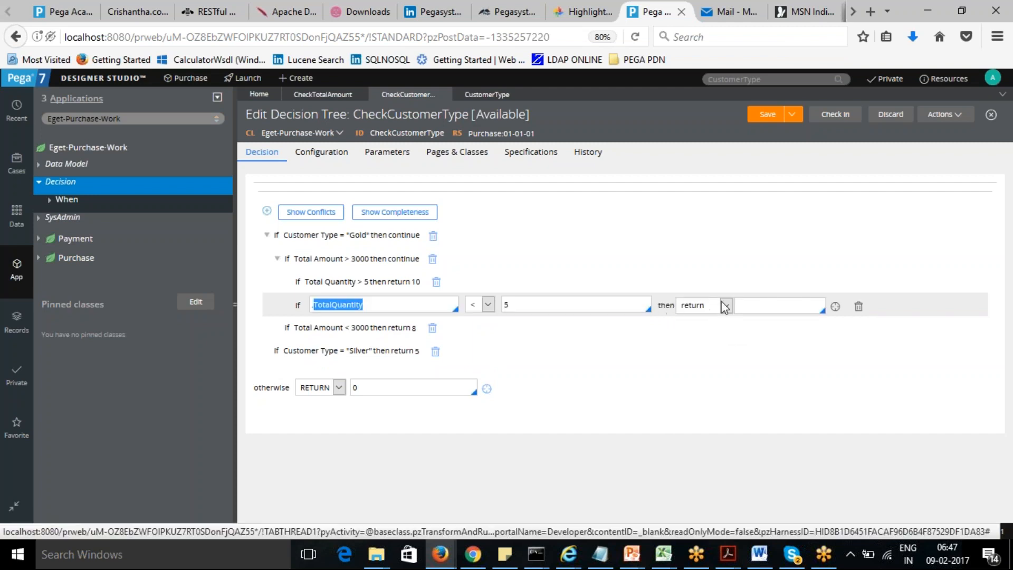
click(754, 305)
text(9)
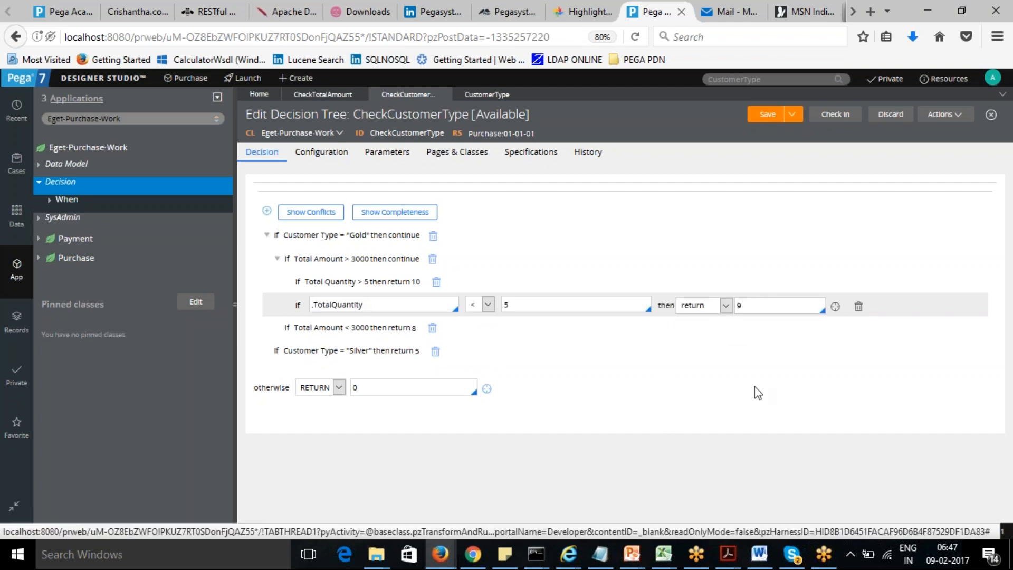
click(676, 209)
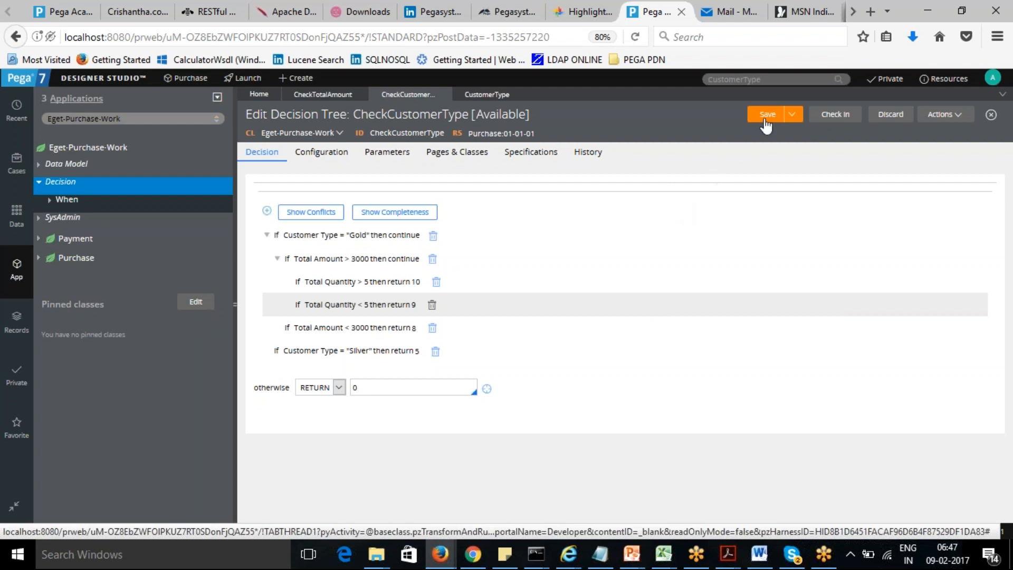
- Save the CheckCustomerType decision tree
click(766, 118)
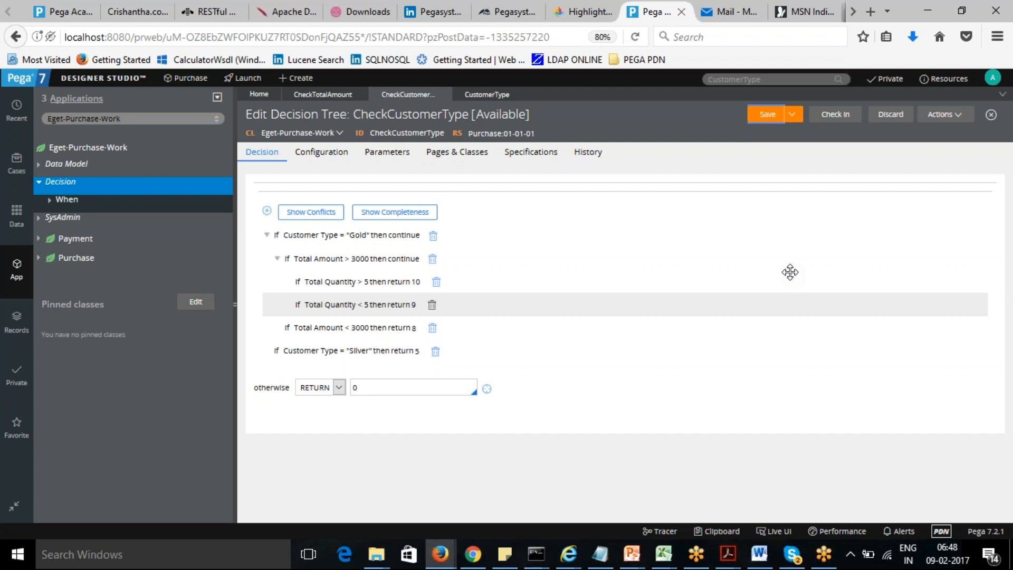
click(766, 116)
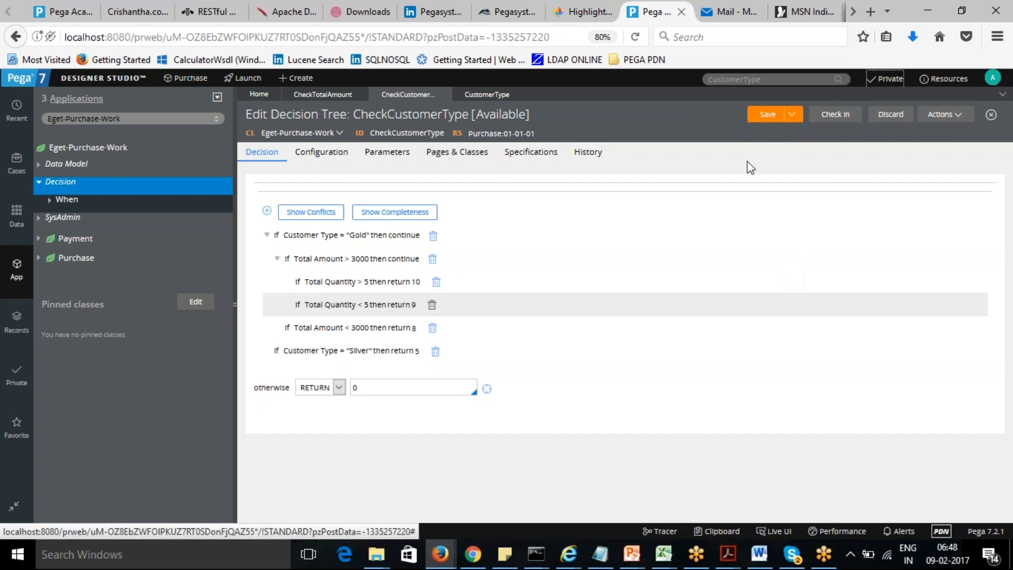
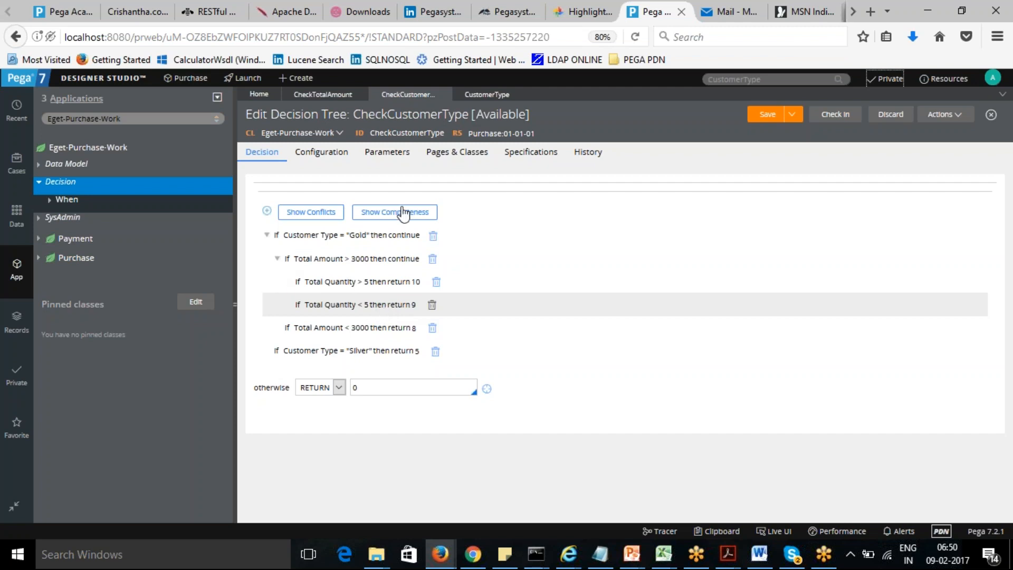
- Open the Purchase work class's data model field list from its properties in the application explorer
click(768, 116)
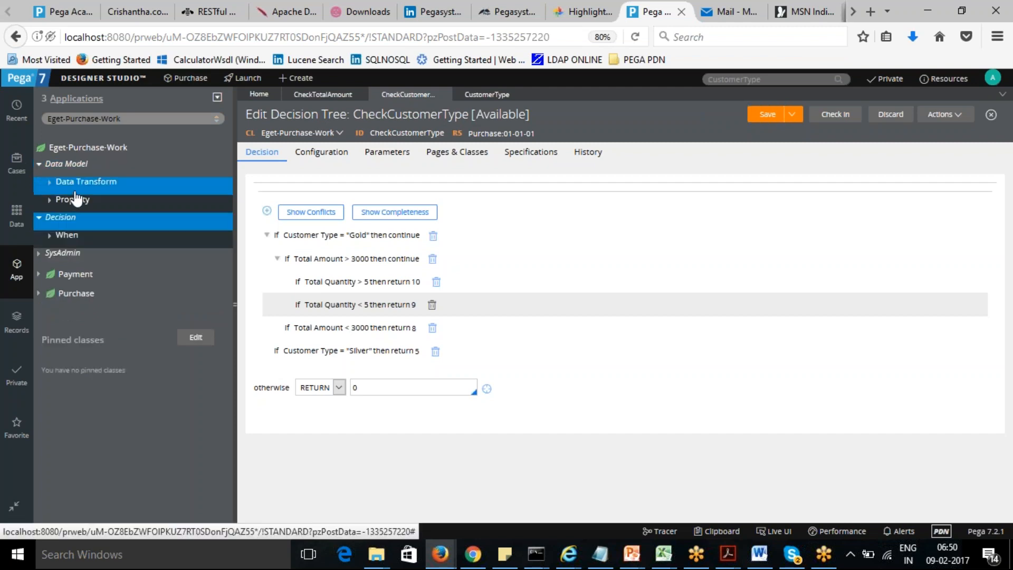
click(50, 201)
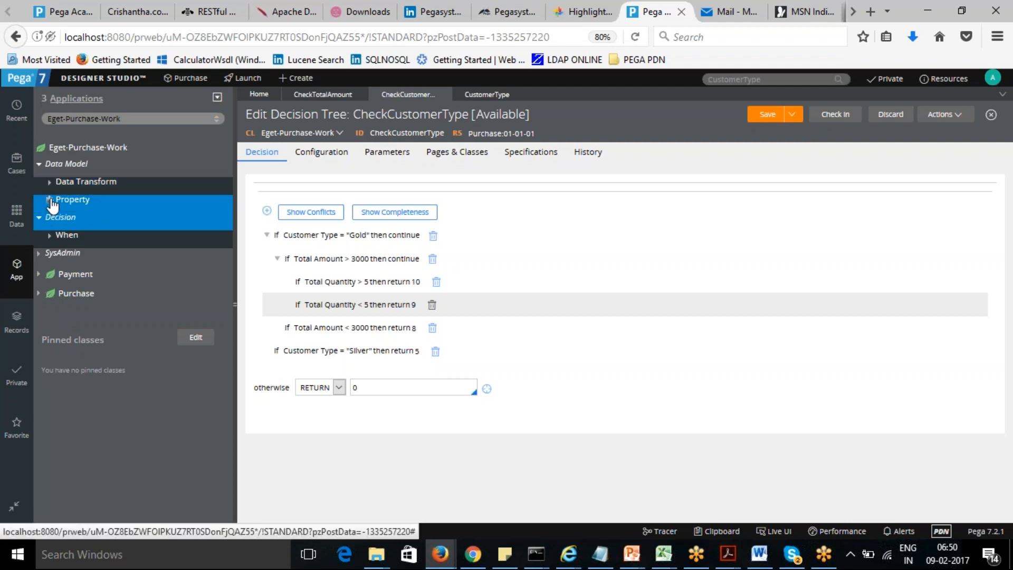
right_click(82, 208)
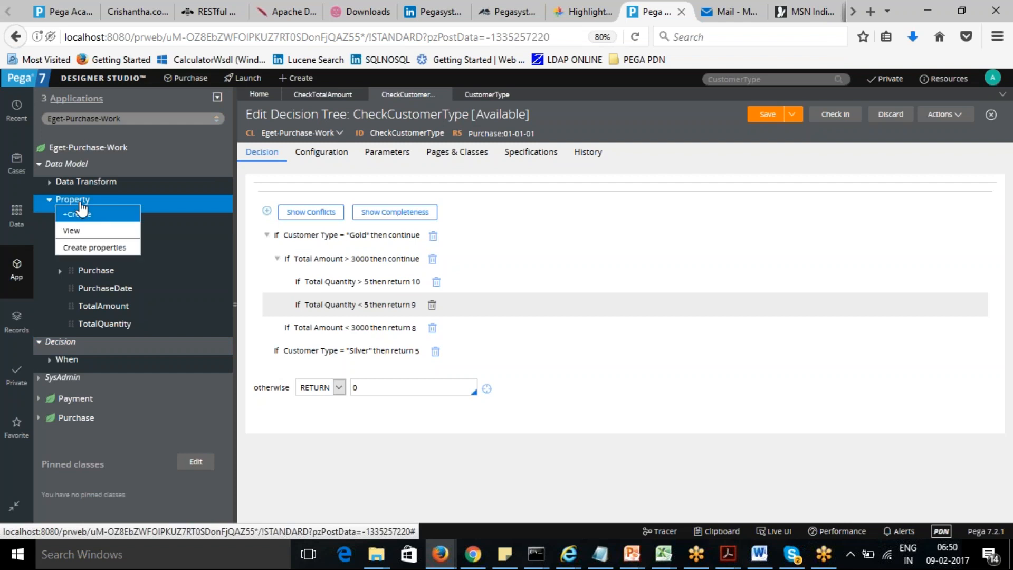
click(88, 248)
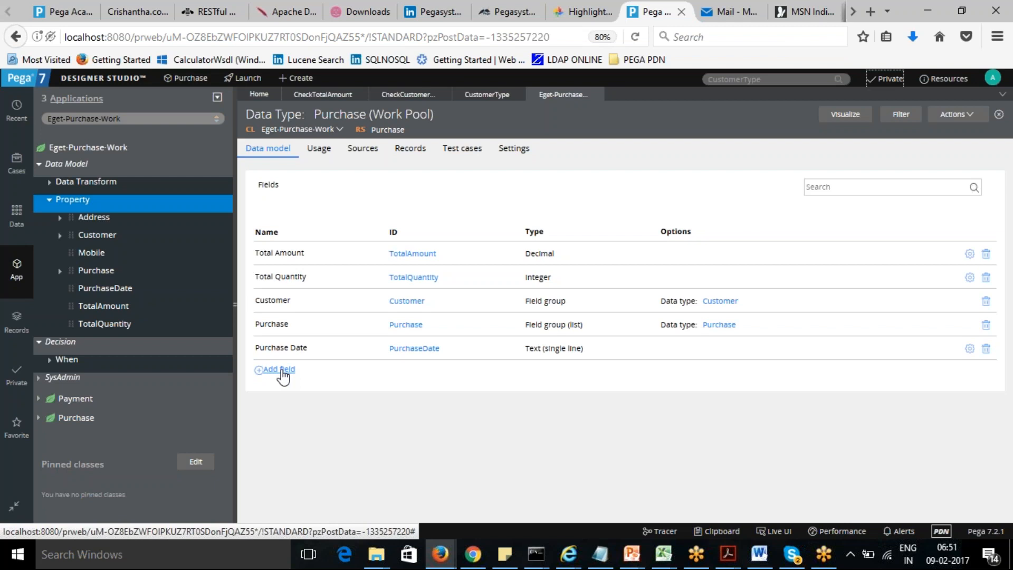
- Add a new Picklist field named Role to the Purchase data type
click(281, 371)
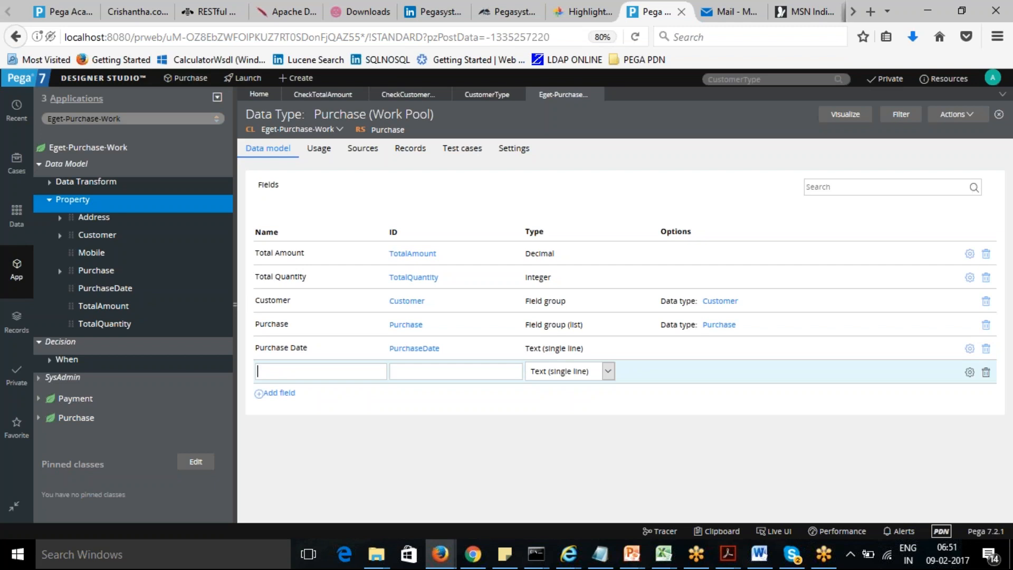
text(Role)
click(483, 374)
click(608, 372)
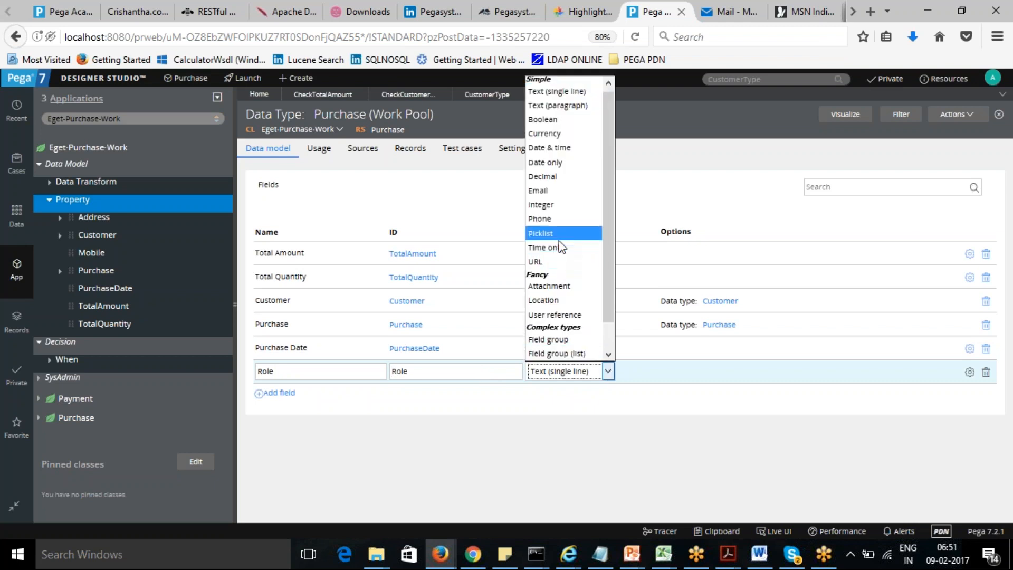
click(560, 236)
- Add another Picklist field named Rank to the Purchase data type
click(282, 393)
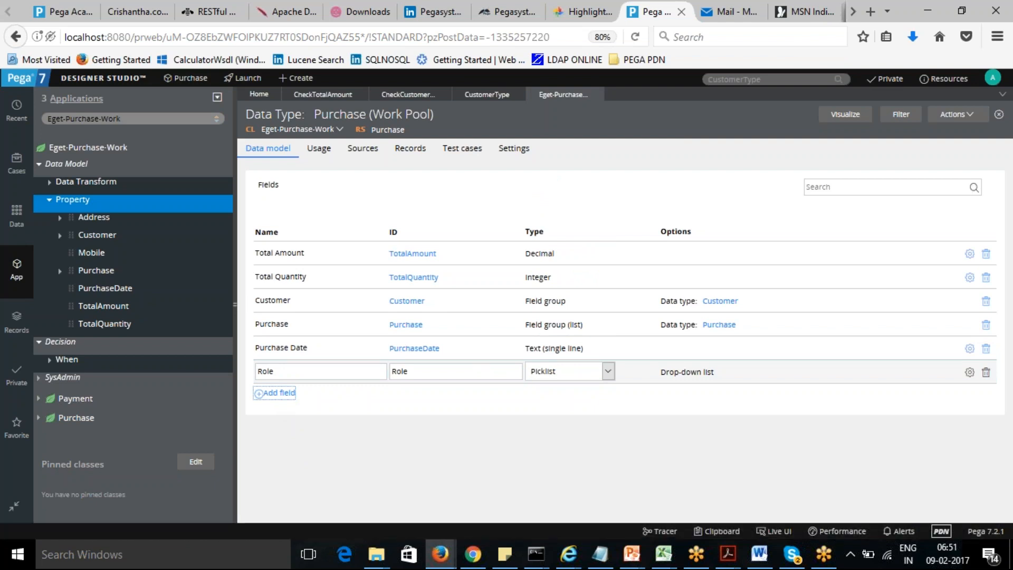
text(Rank)
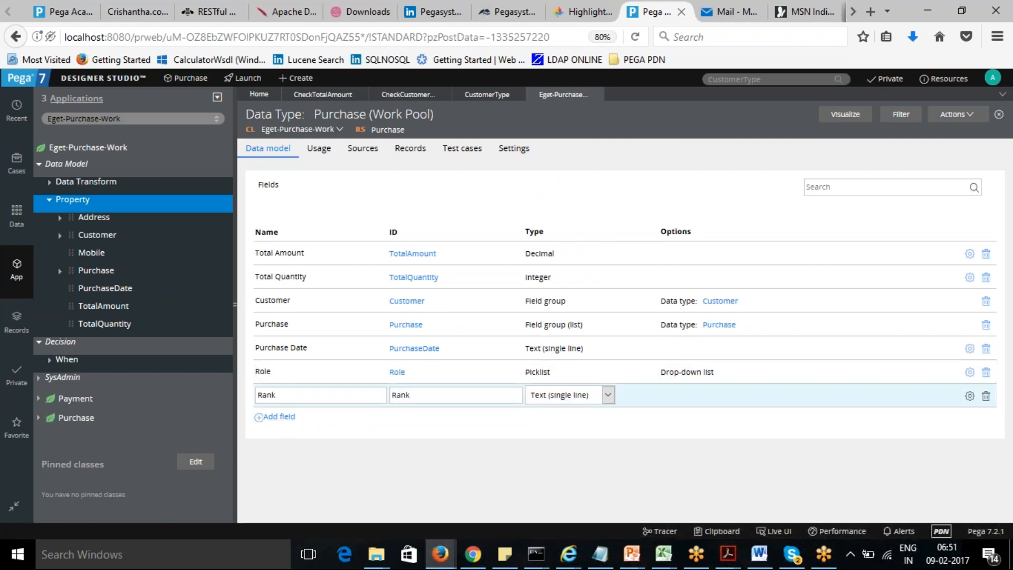
click(608, 395)
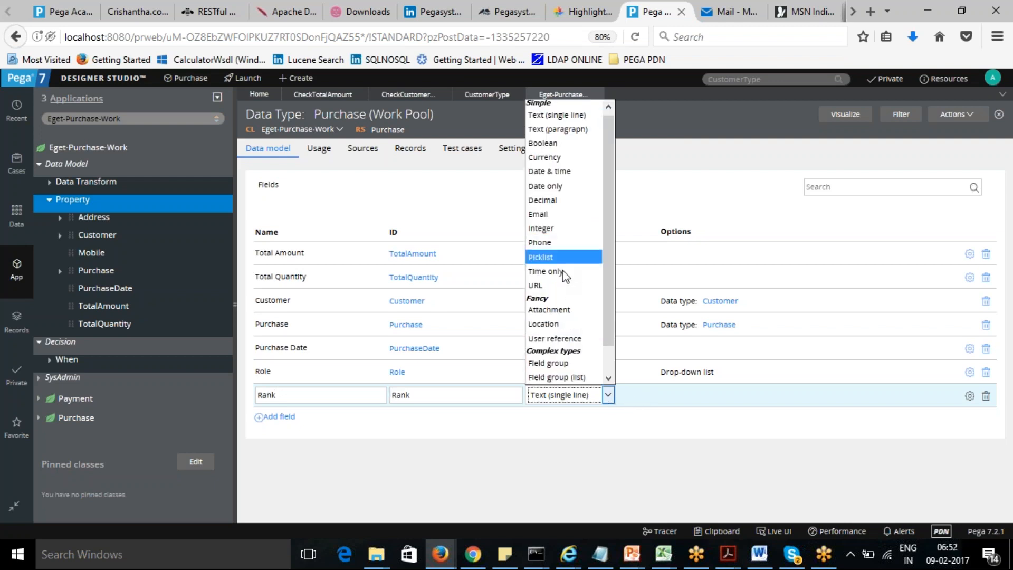
click(565, 257)
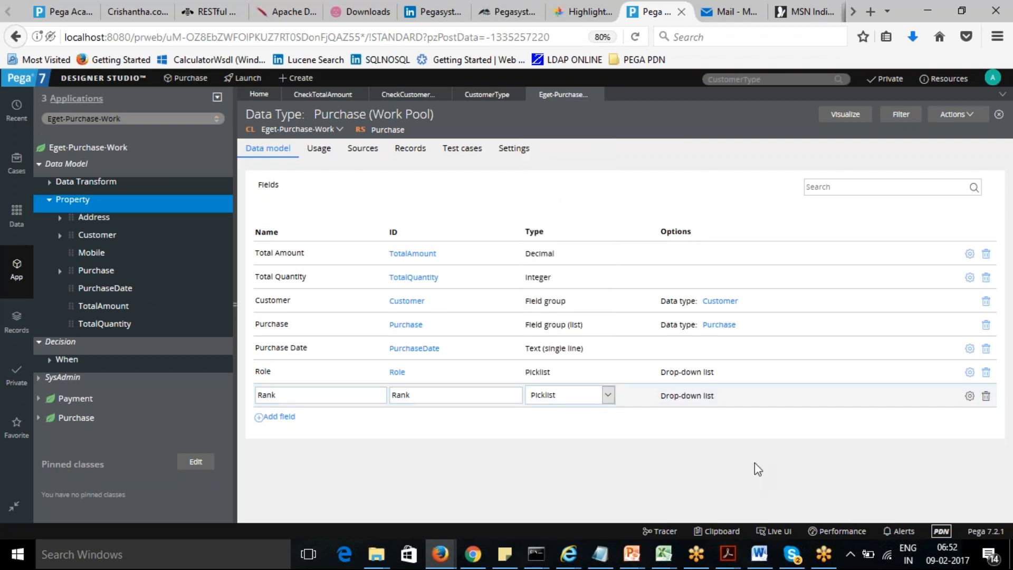
- Give the Role picklist the choices Sales Agent, Sales Supervisor and Sales Manager, and submit
click(969, 372)
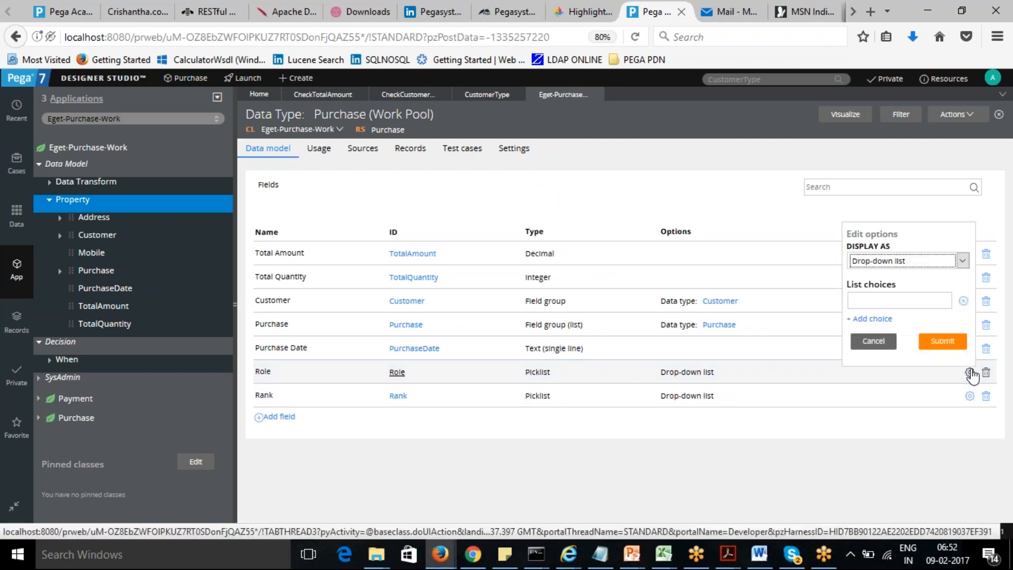
click(884, 299)
text(Sal)
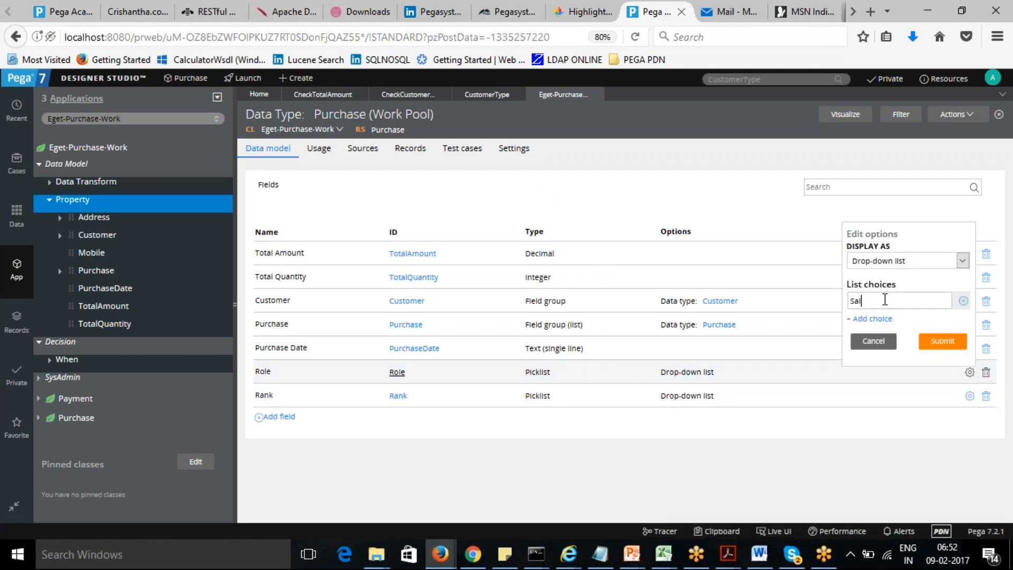
text(es Agent)
click(880, 319)
text(Sales Su)
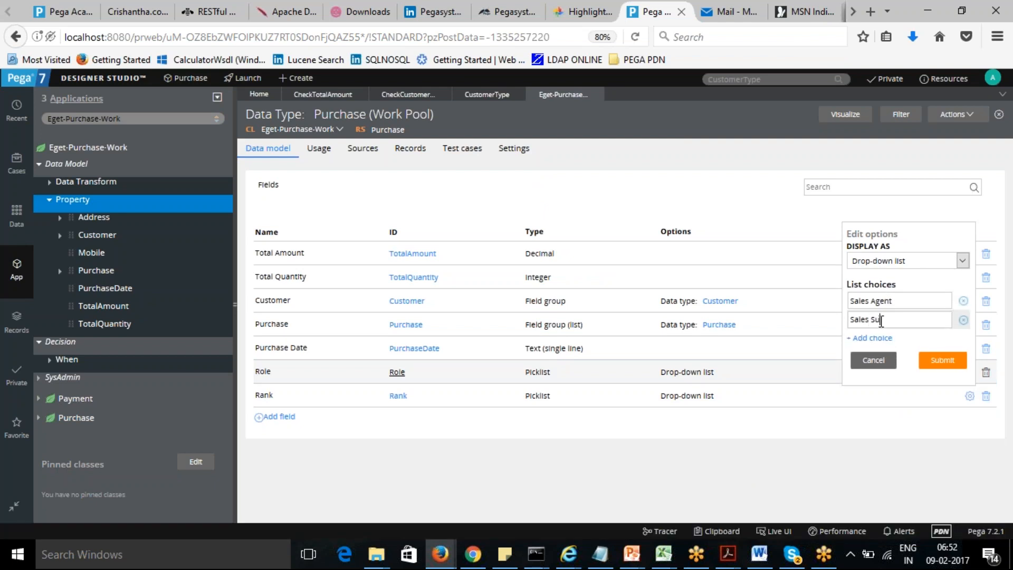
text(pervisor)
text(Sales M)
text(ana)
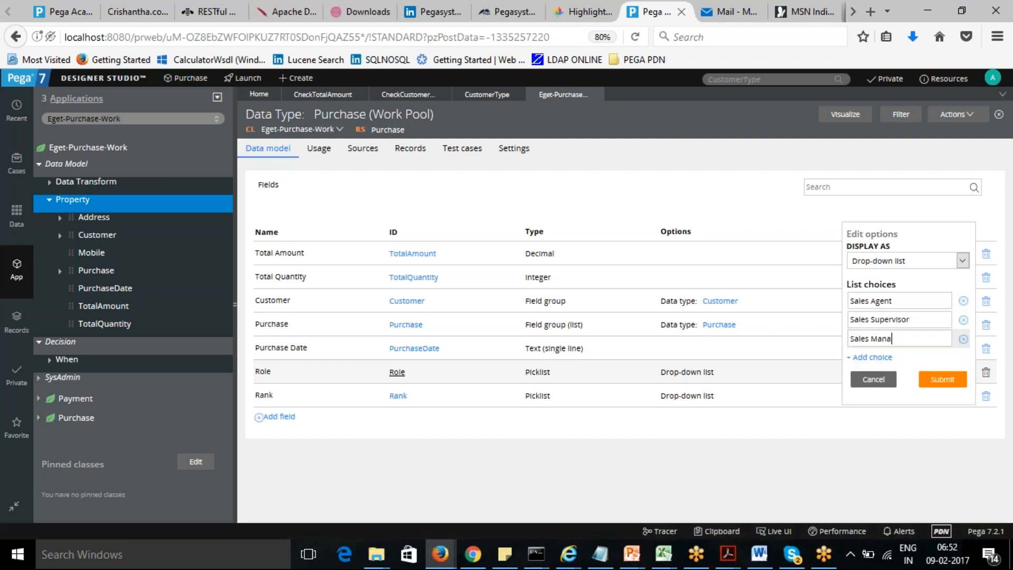
text(ger)
click(938, 384)
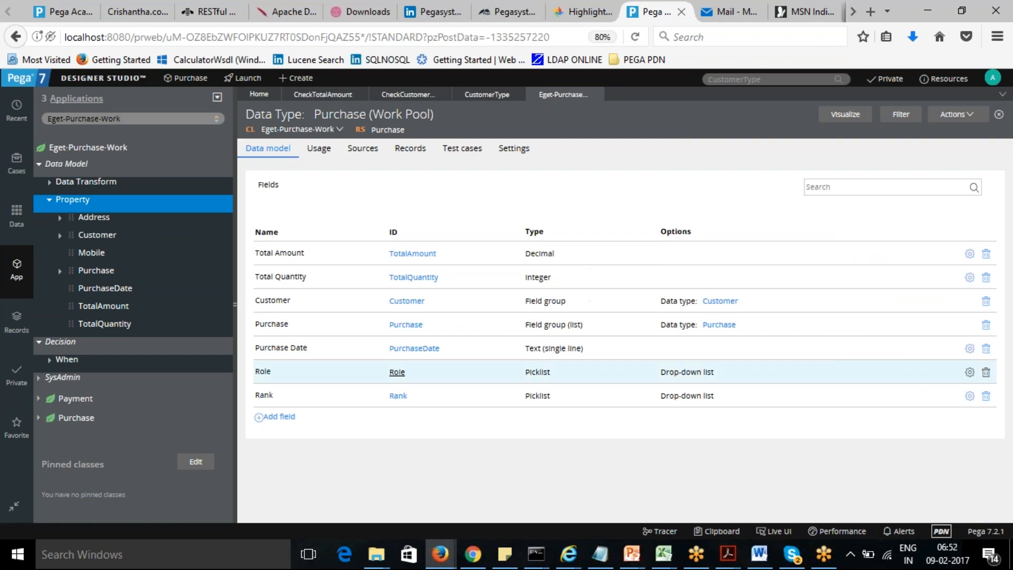
- Enter 1 as a list choice for the Rank picklist, add another choice slot, and submit
click(970, 396)
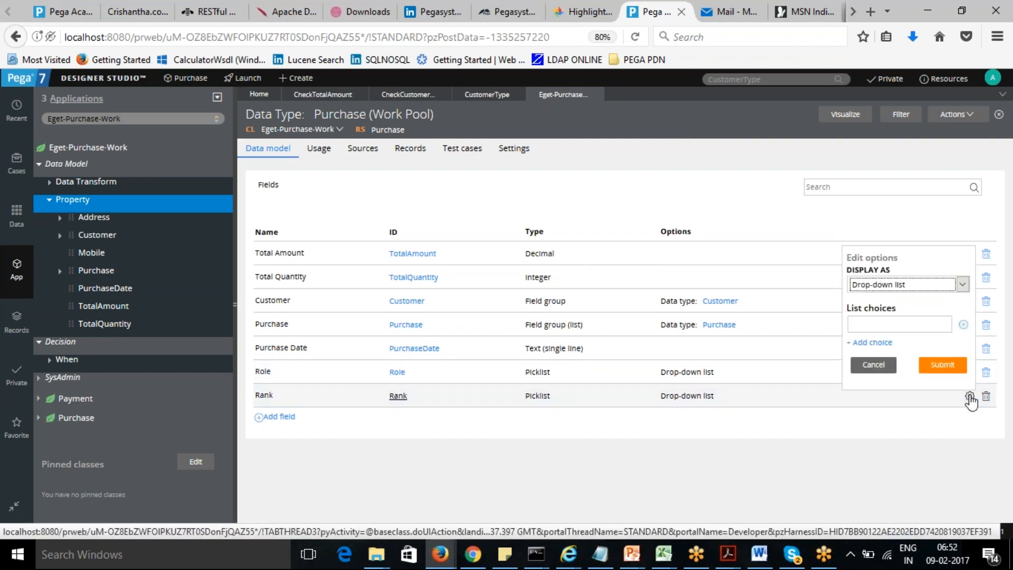
click(917, 330)
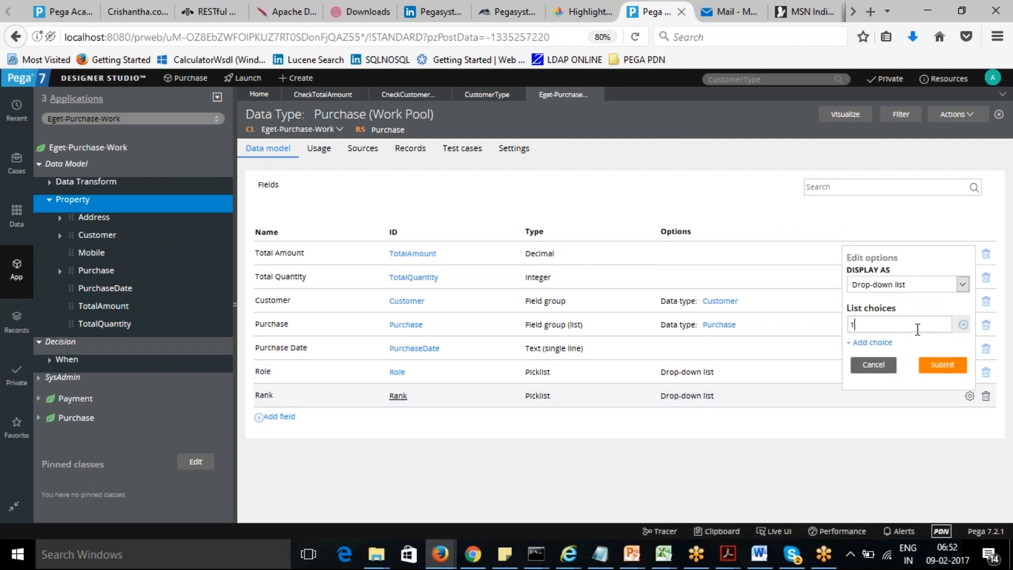
click(890, 344)
click(940, 384)
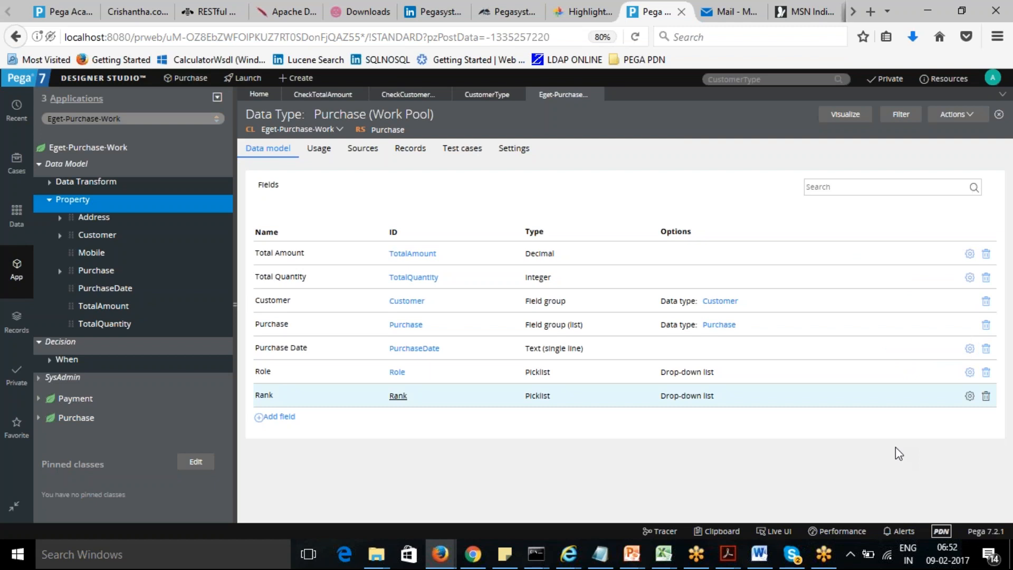
click(70, 344)
right_click(69, 348)
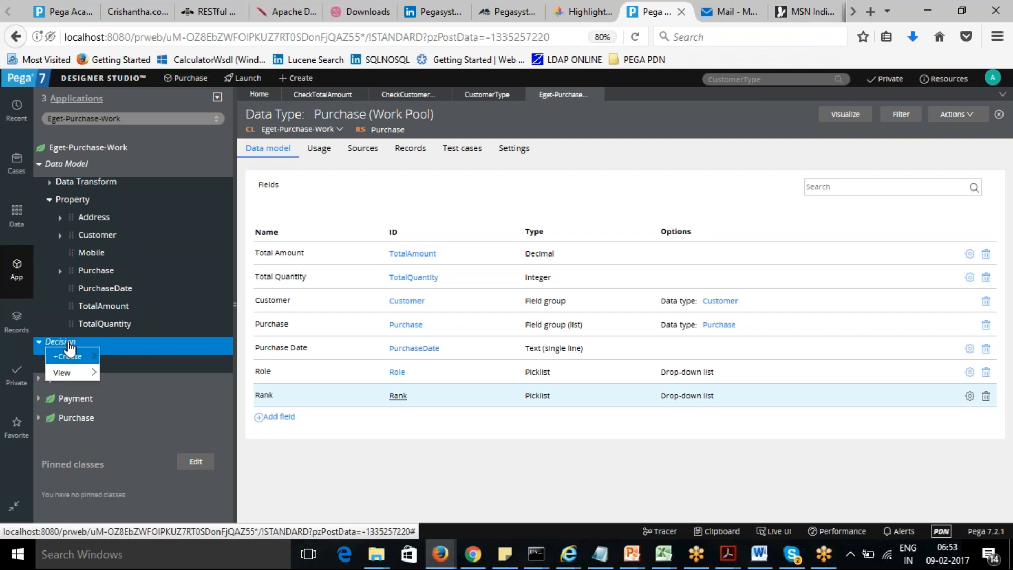
mouse_move(69, 357)
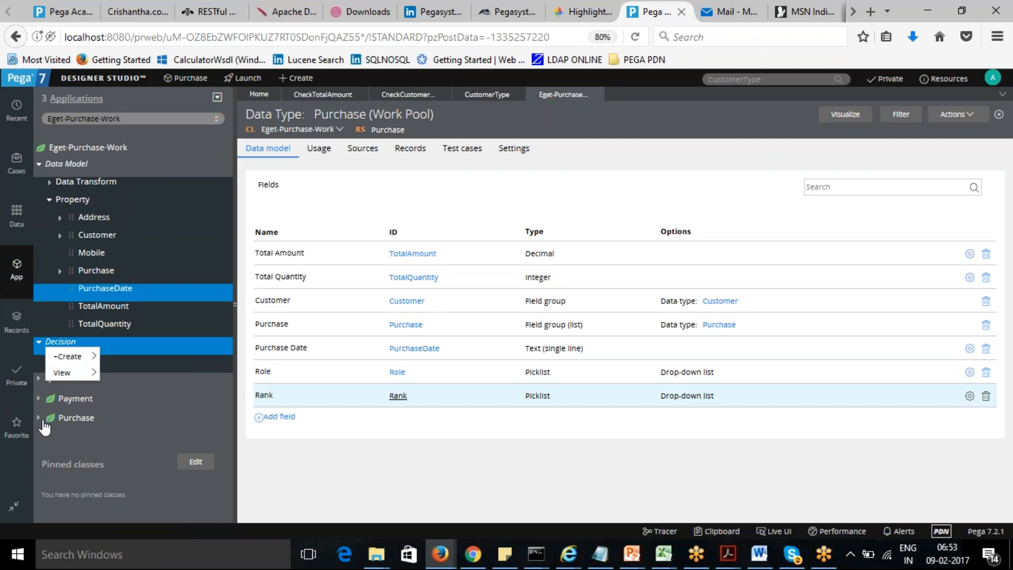
click(39, 343)
- Start creating a new Map Value decision record
click(298, 79)
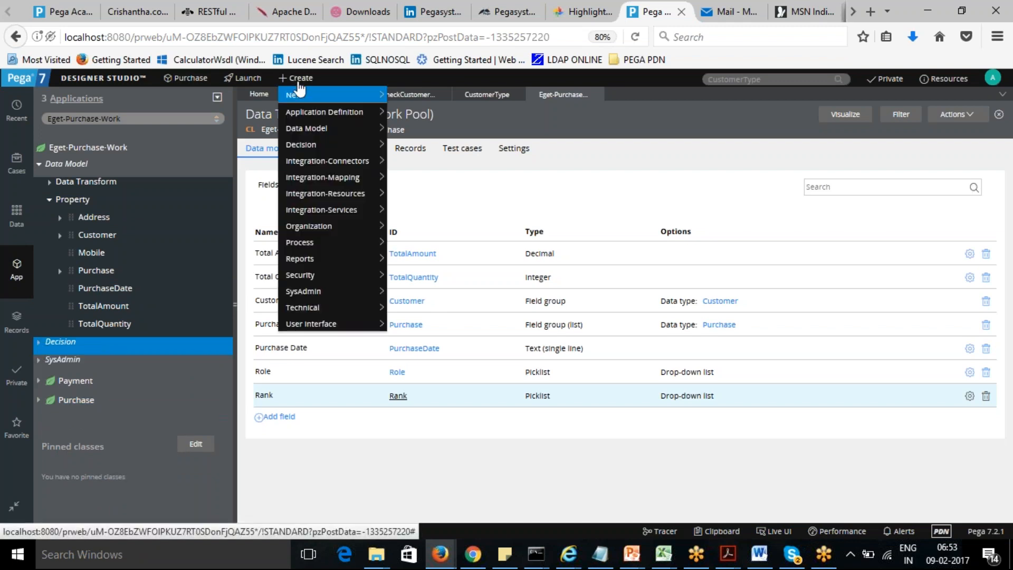
mouse_move(379, 146)
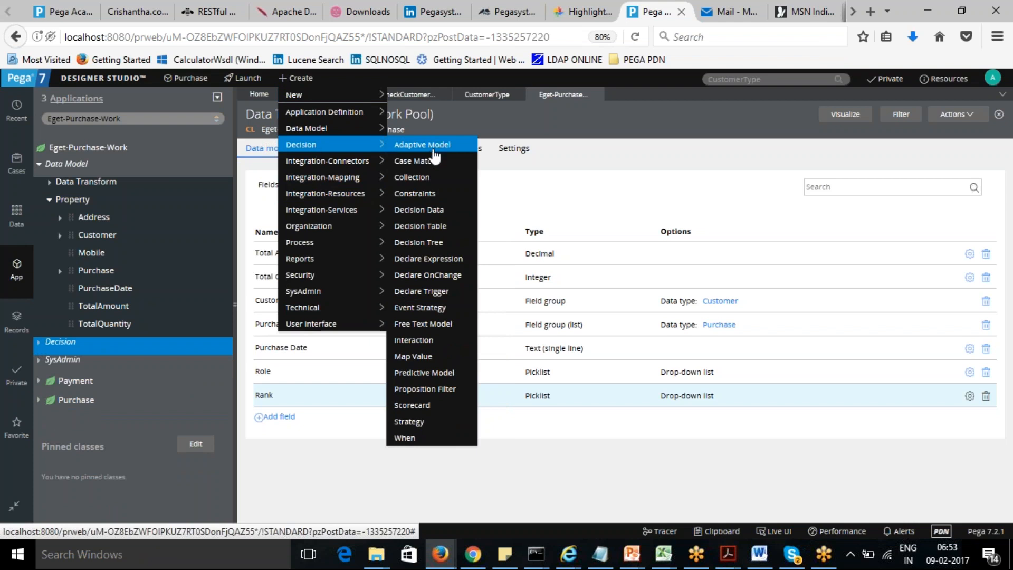
click(422, 357)
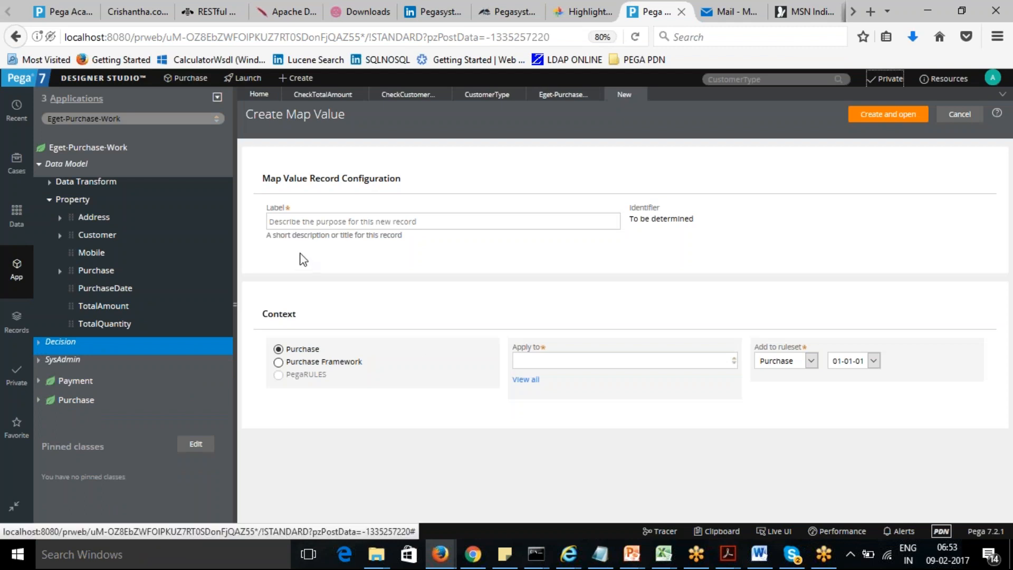
- Review the CheckTotalAmount decision table's parameters before returning to the new record form
click(332, 95)
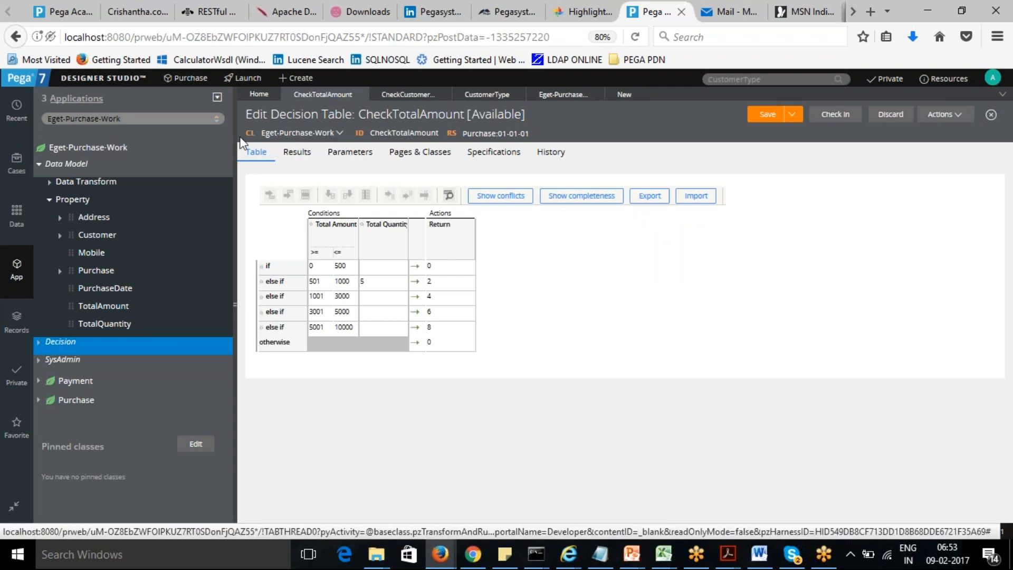
drag(258, 124, 334, 151)
click(334, 150)
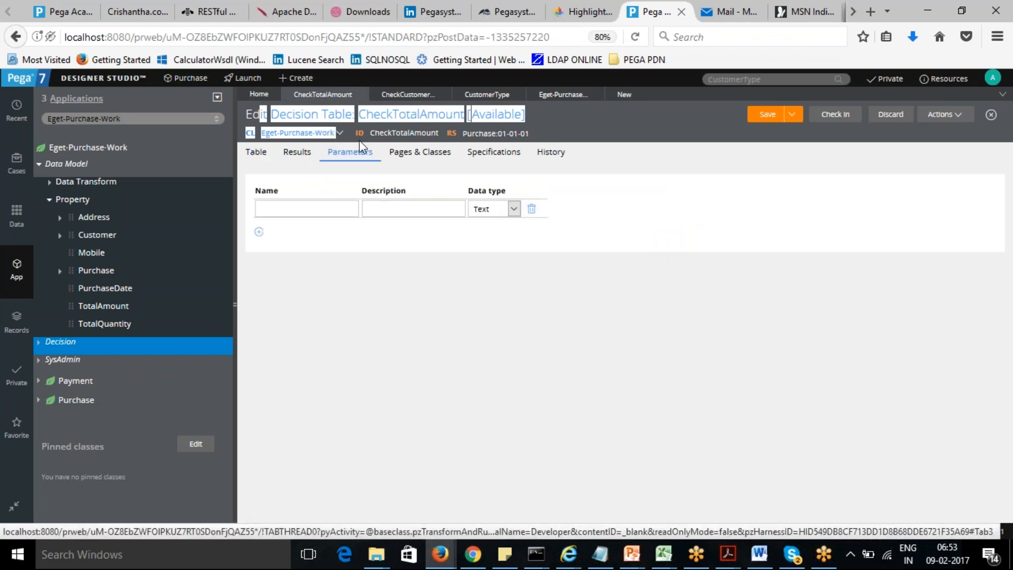
click(624, 96)
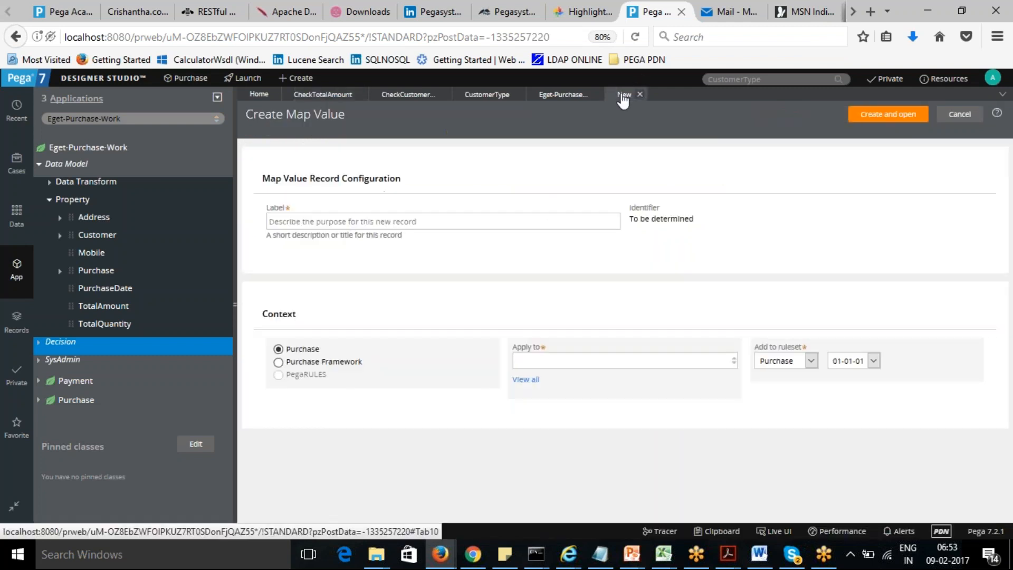
- Create the Map Value ChecktargetbyRoleRank applied to Eget-Purchase-Work and open it
click(554, 361)
text(Eget)
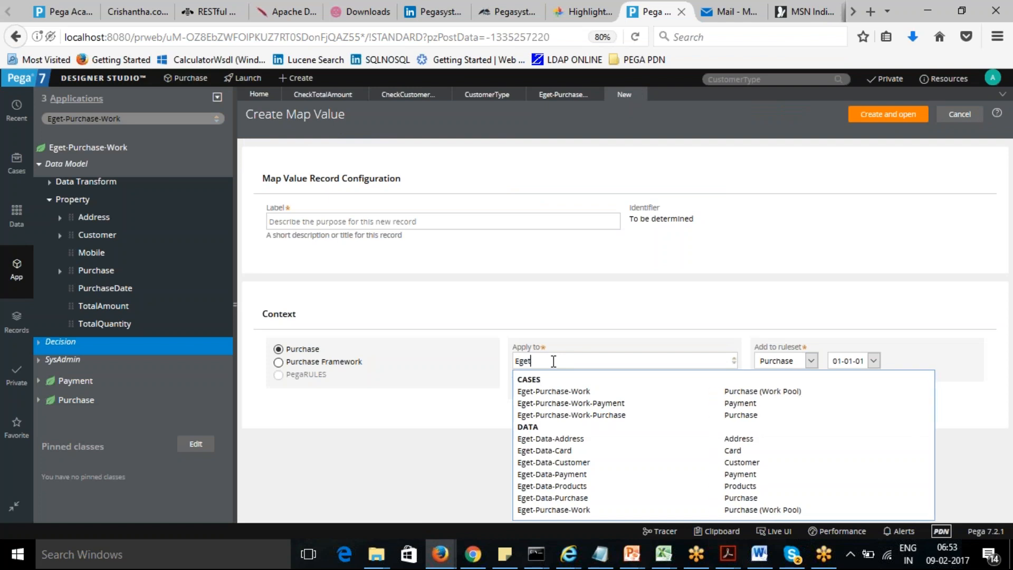
click(558, 393)
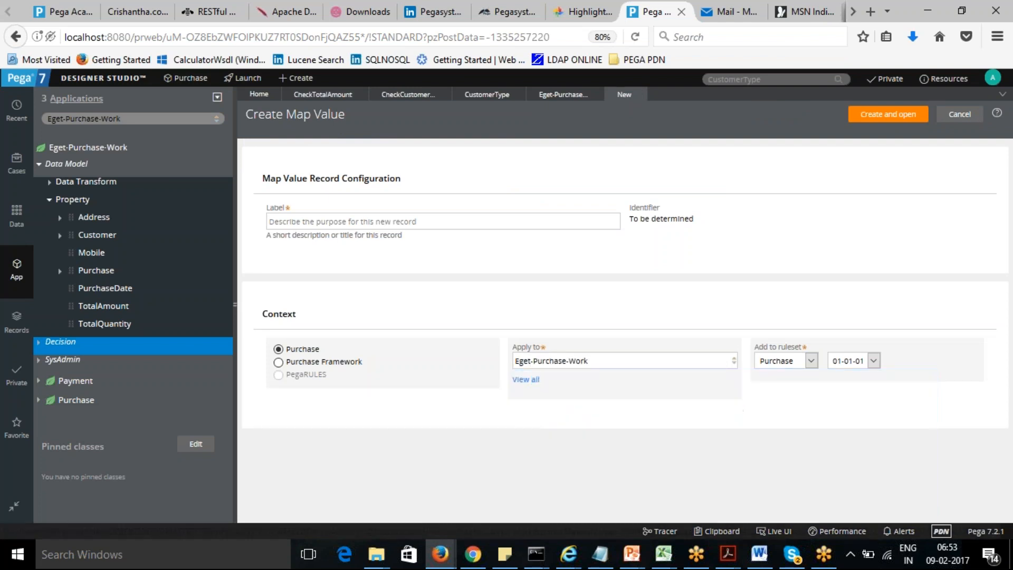
click(380, 218)
text(Check)
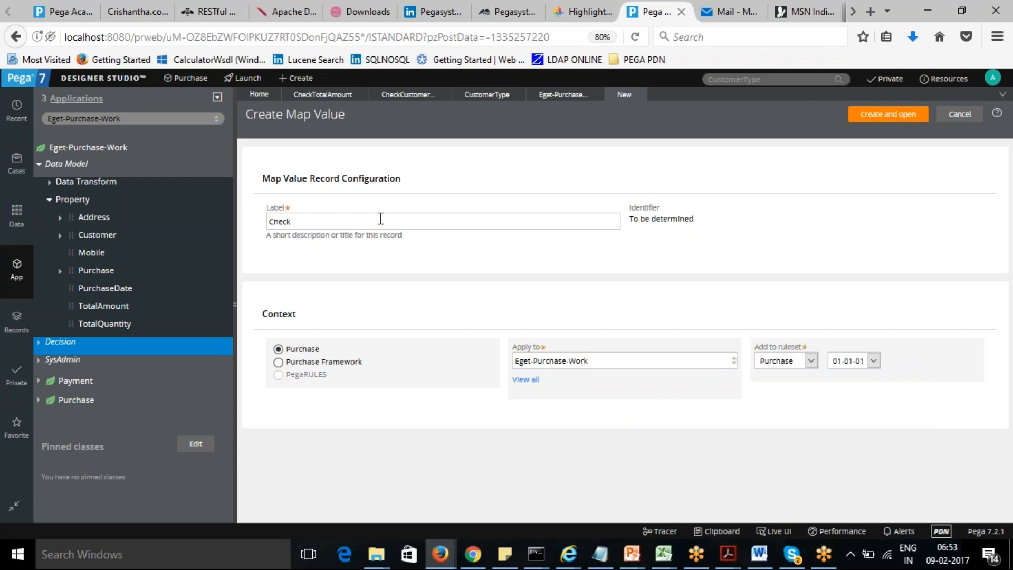
text(tage)
key(BackSpace)
text(rgetbyRoleRank)
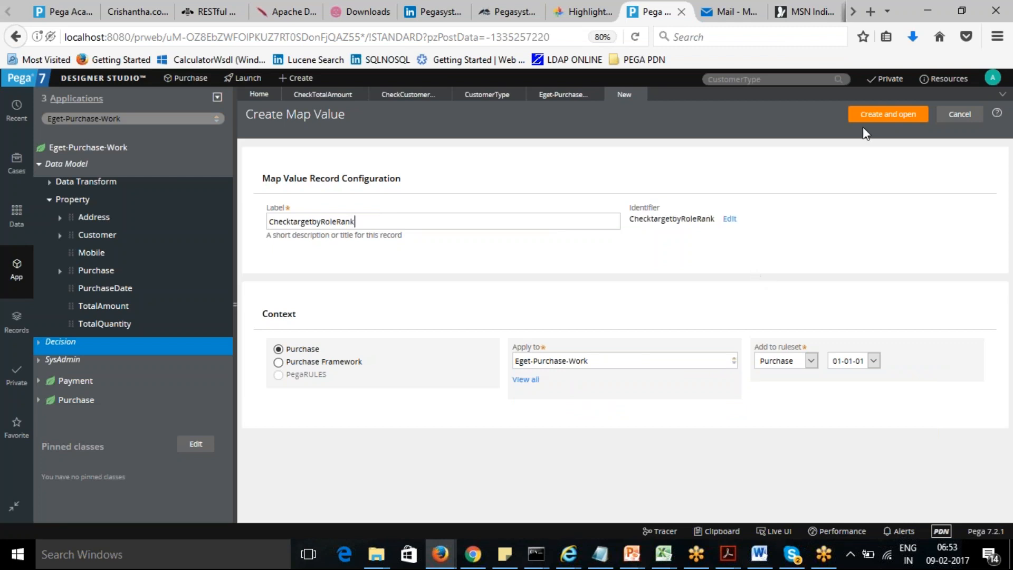
click(879, 120)
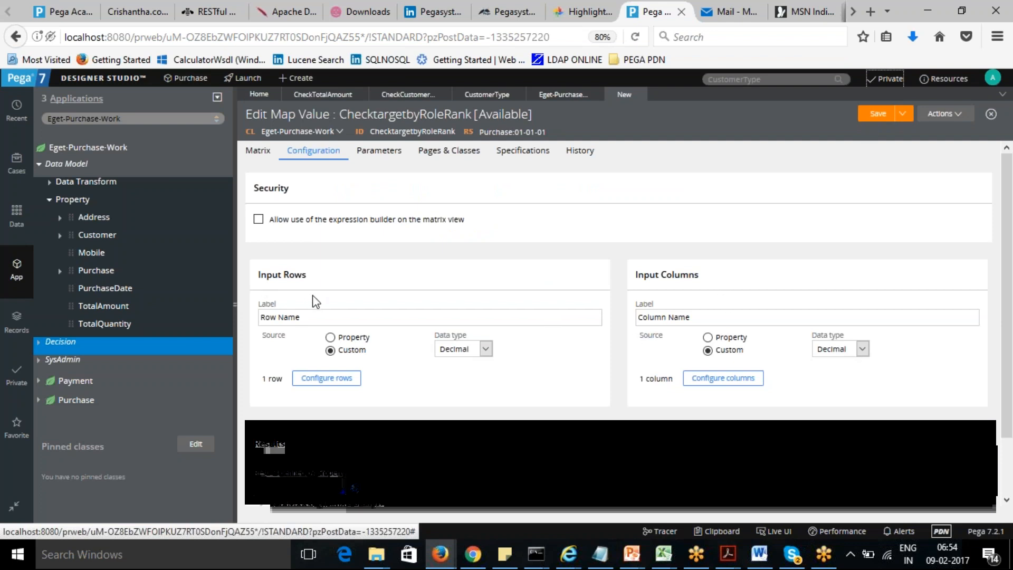
- Set the map value's input rows to use the .Role property as their source
click(312, 318)
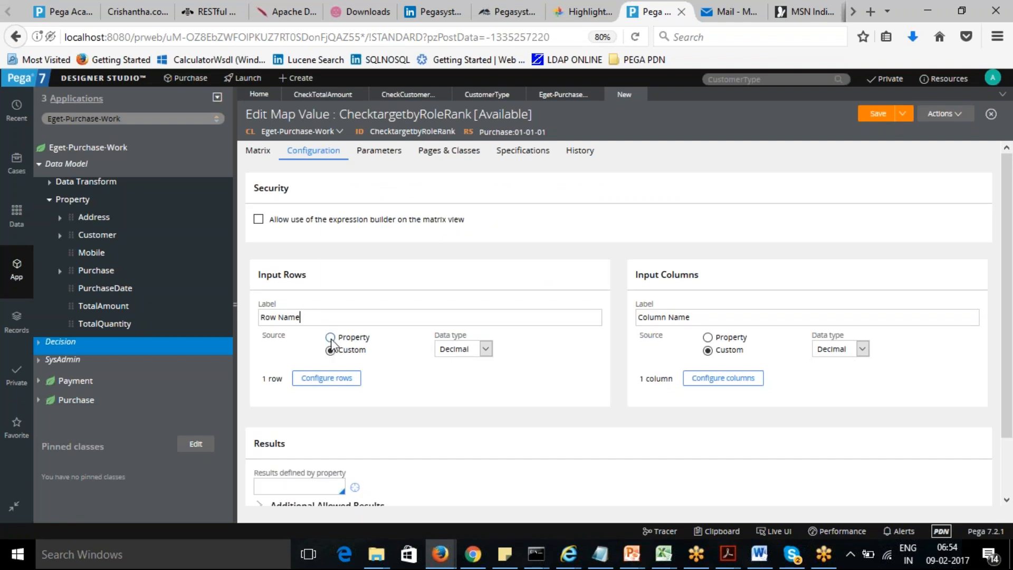
click(330, 337)
click(512, 354)
text(Role)
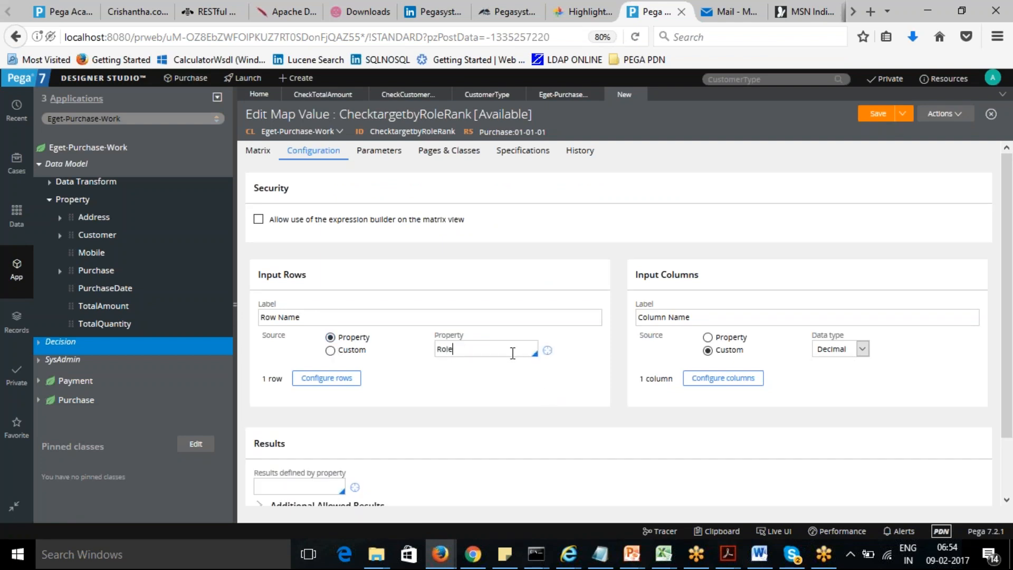
key(BackSpace)
key(BackSpace)
key(BackSpace)
key(BackSpace)
text(.)
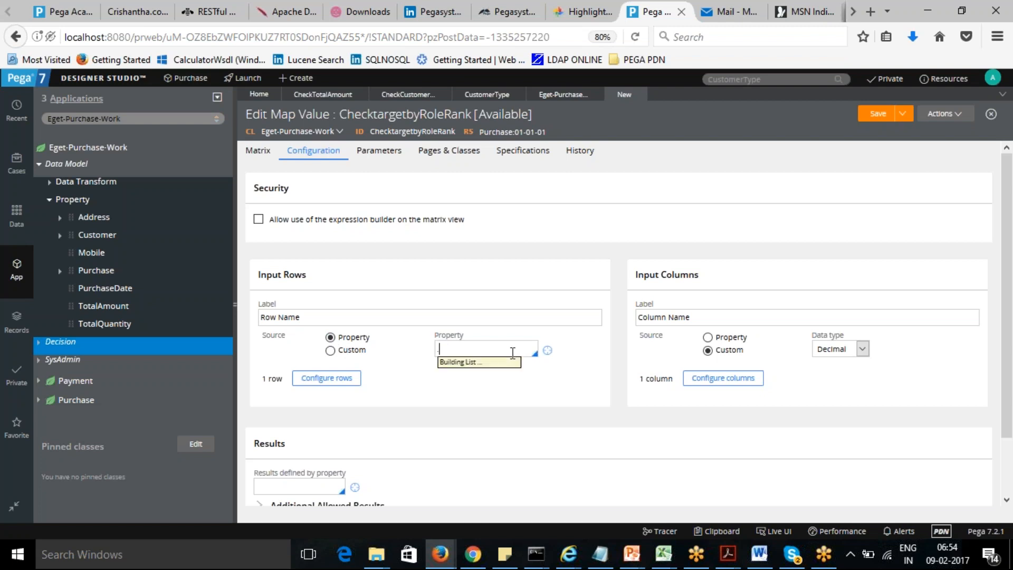
text(Rol)
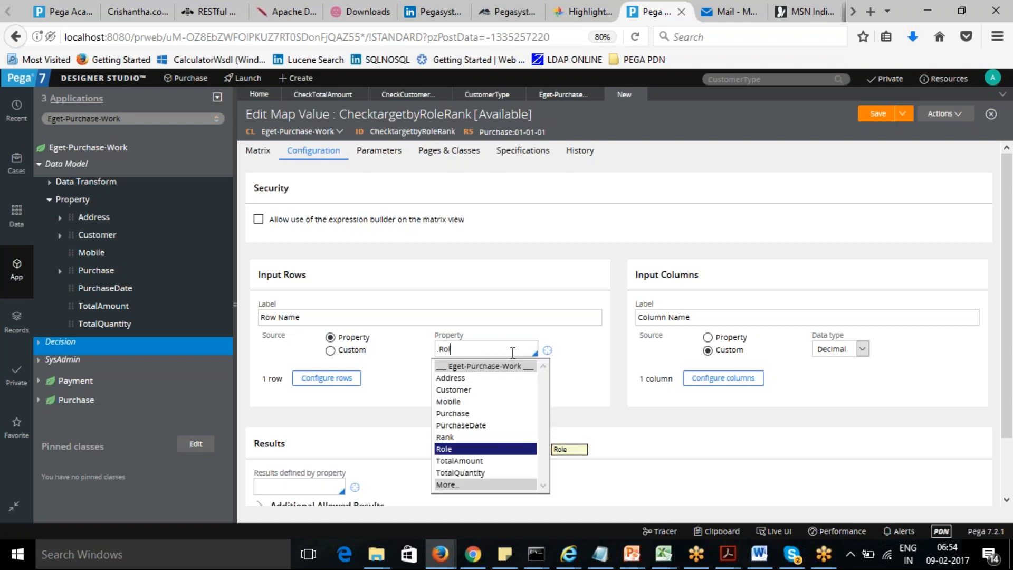
click(455, 449)
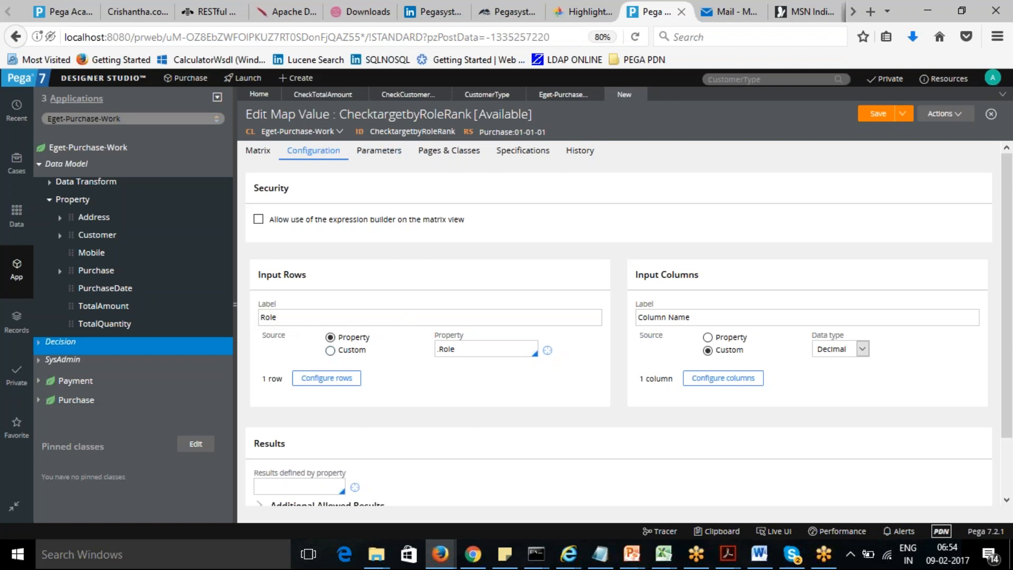
- Set the input columns to use the .Rank property and try to save the record
drag(696, 317, 618, 320)
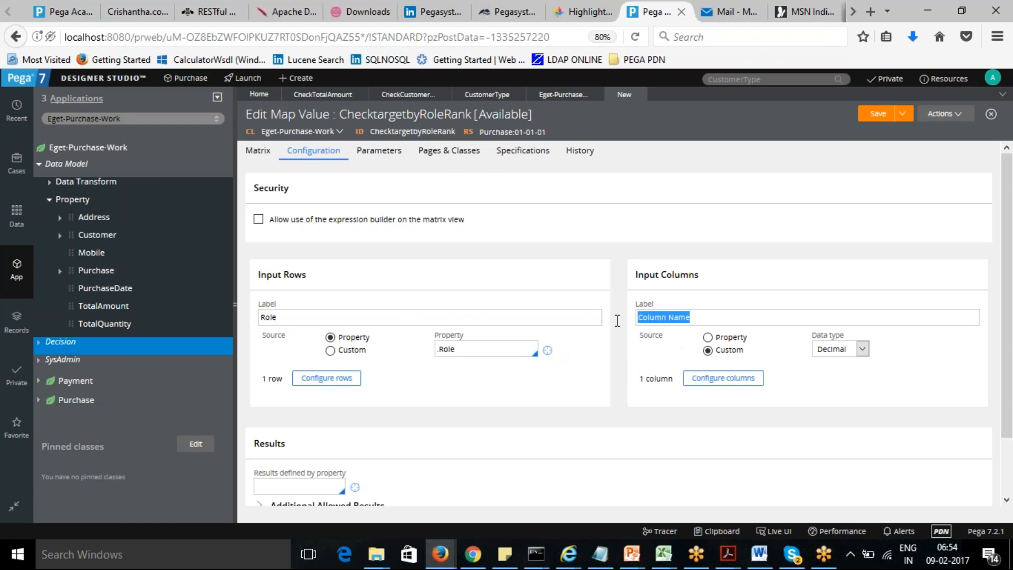
click(708, 337)
click(903, 350)
text(.)
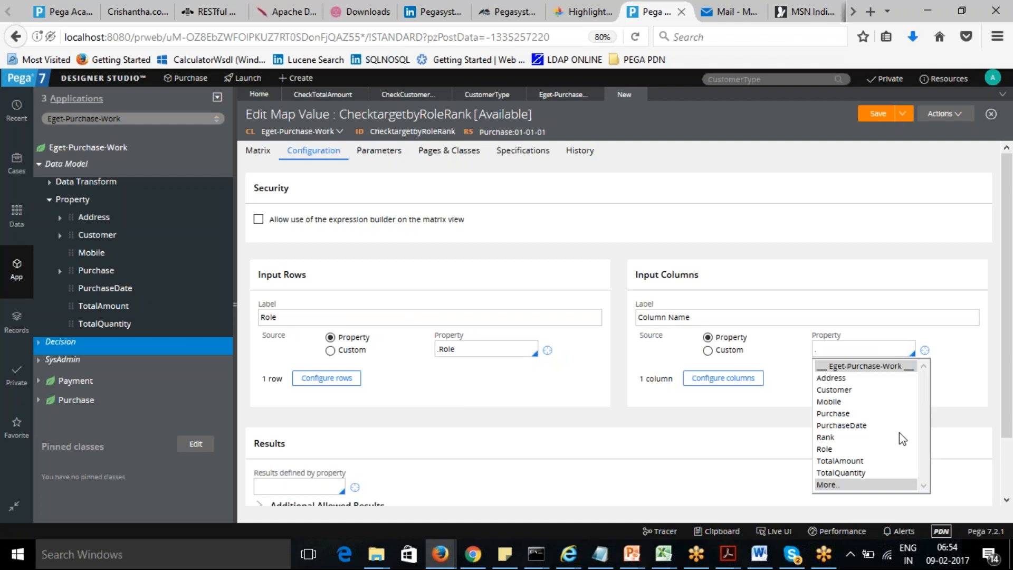
click(824, 438)
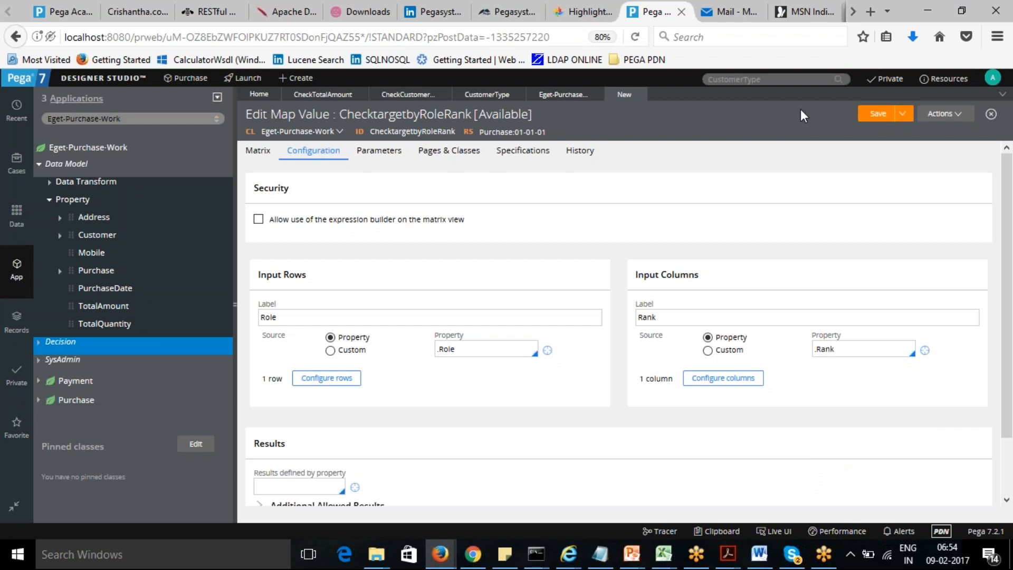
click(873, 121)
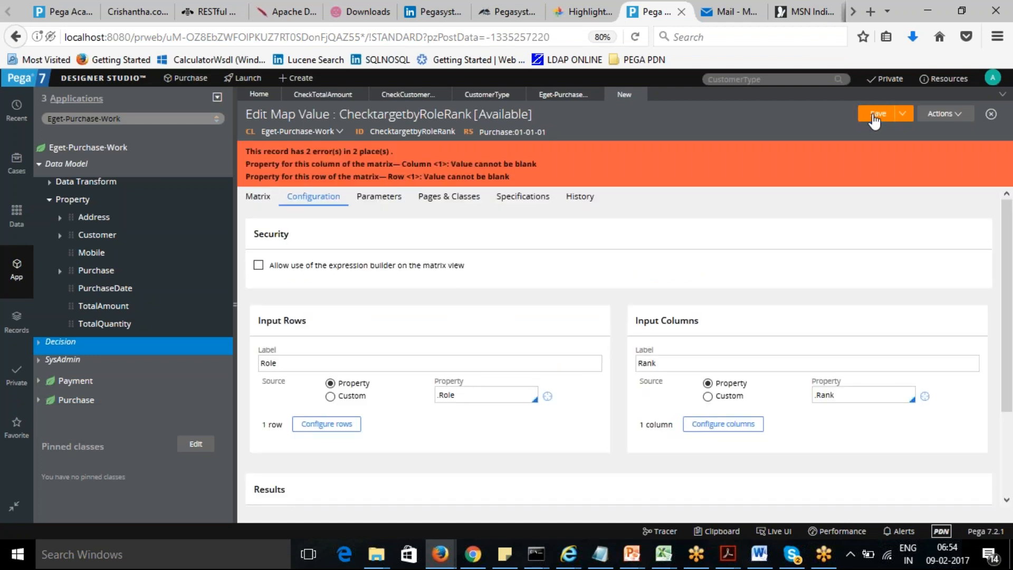
- Configure three rows for Role values Sales Agent, Sales Supervisor and Sales Manager
click(329, 428)
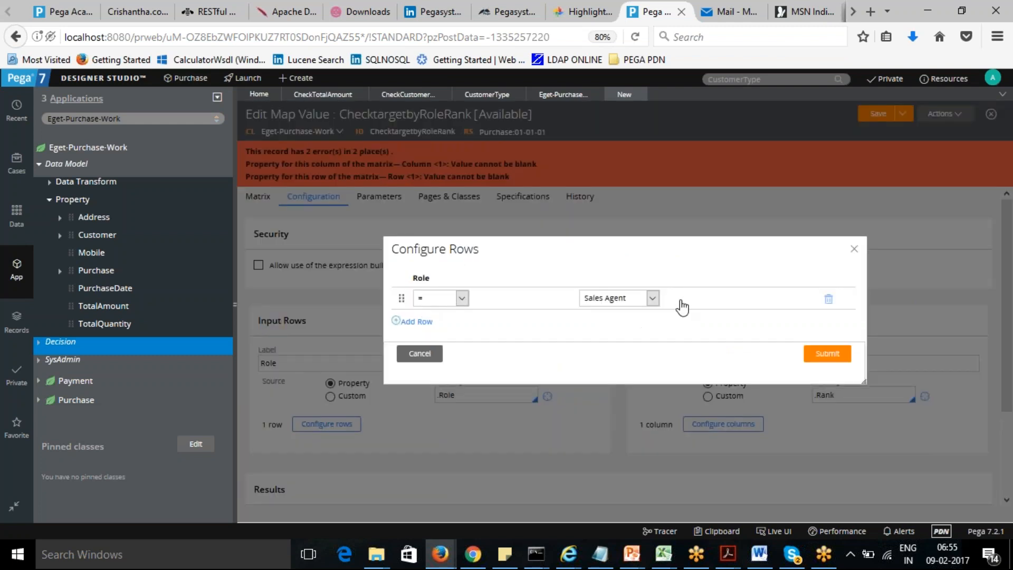
click(426, 323)
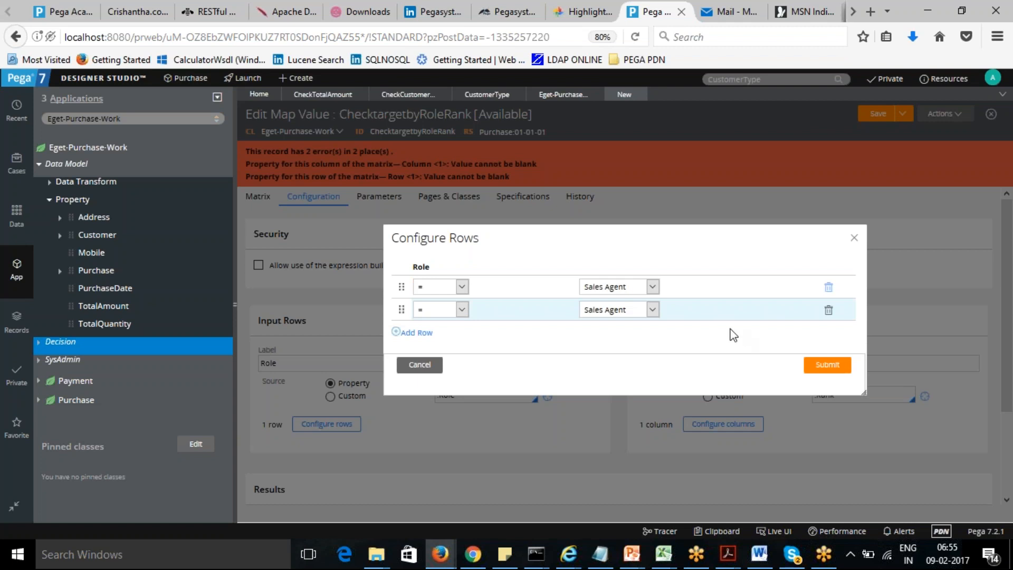
click(652, 311)
click(637, 335)
click(421, 334)
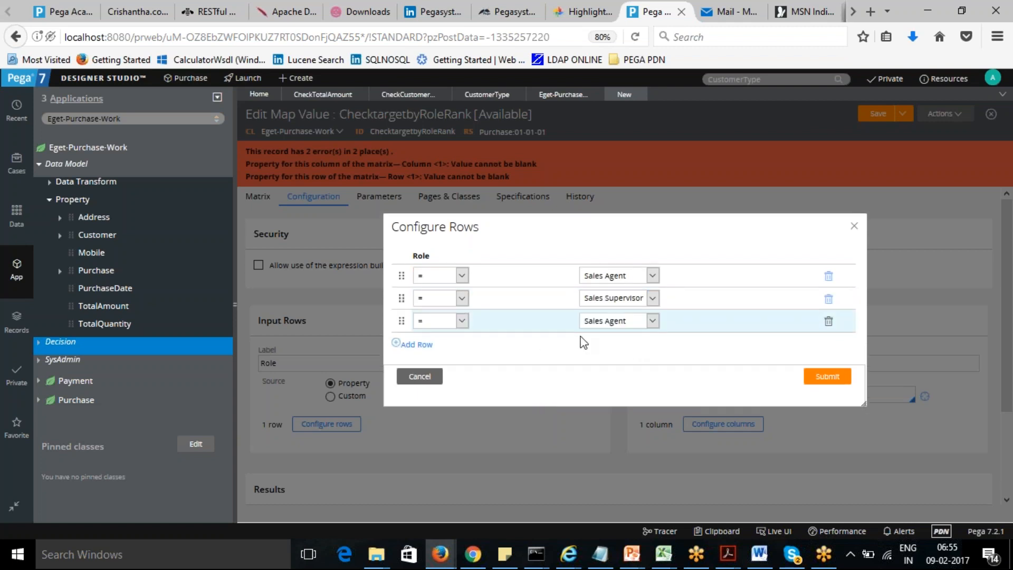
click(652, 321)
click(617, 360)
click(833, 378)
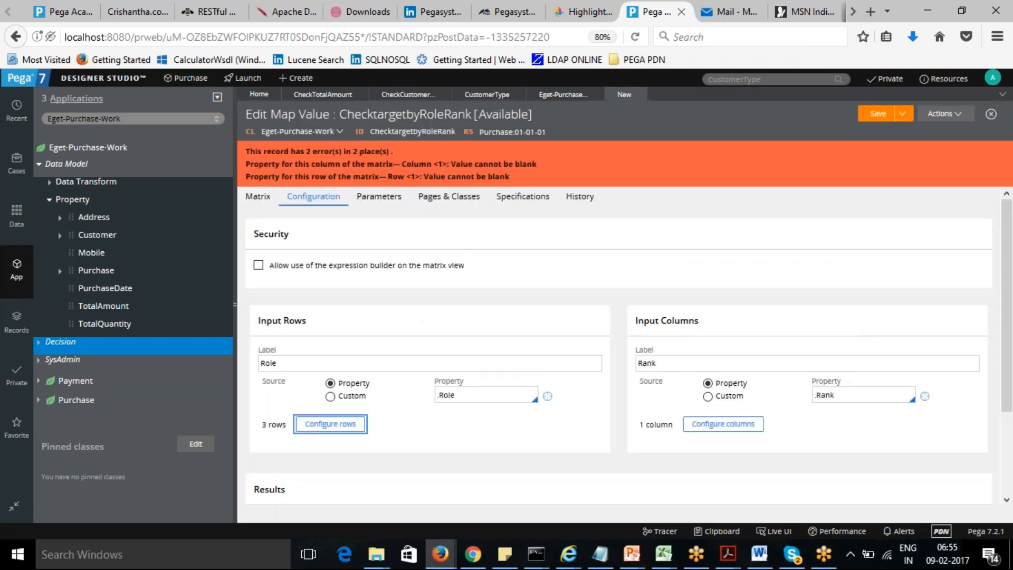
- Configure two columns for Rank values 1 and 2
click(730, 425)
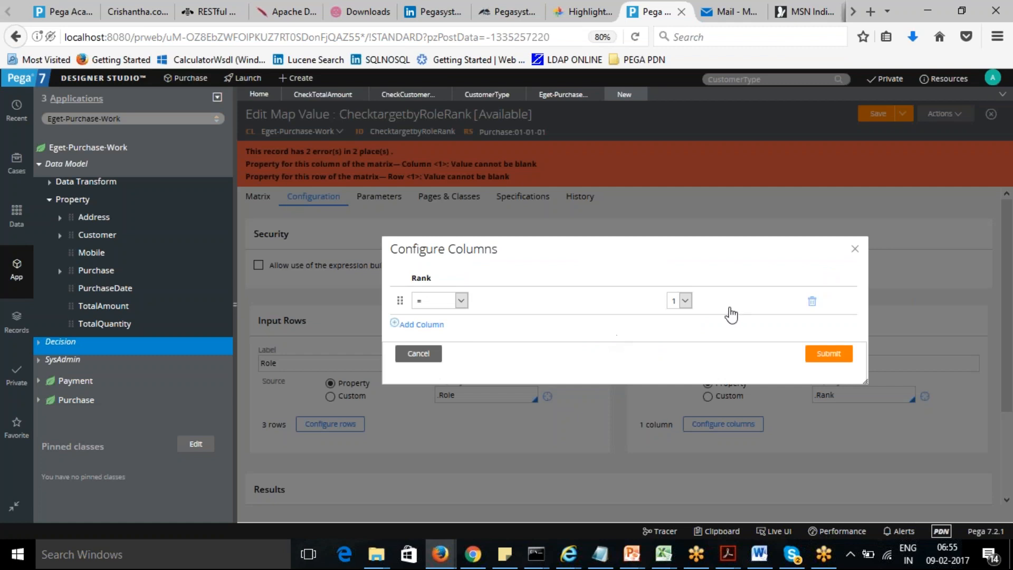
click(417, 325)
click(685, 315)
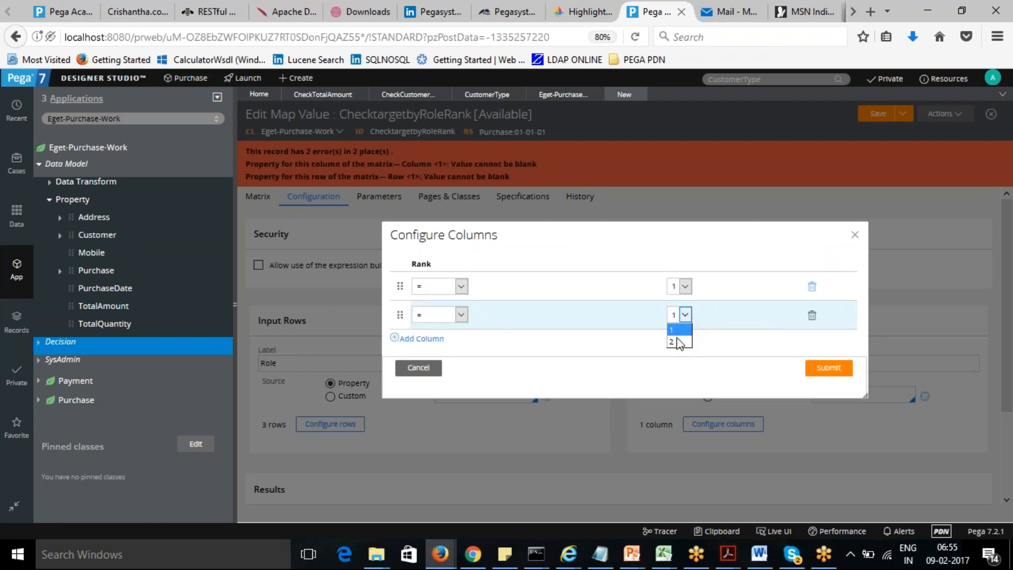
click(677, 341)
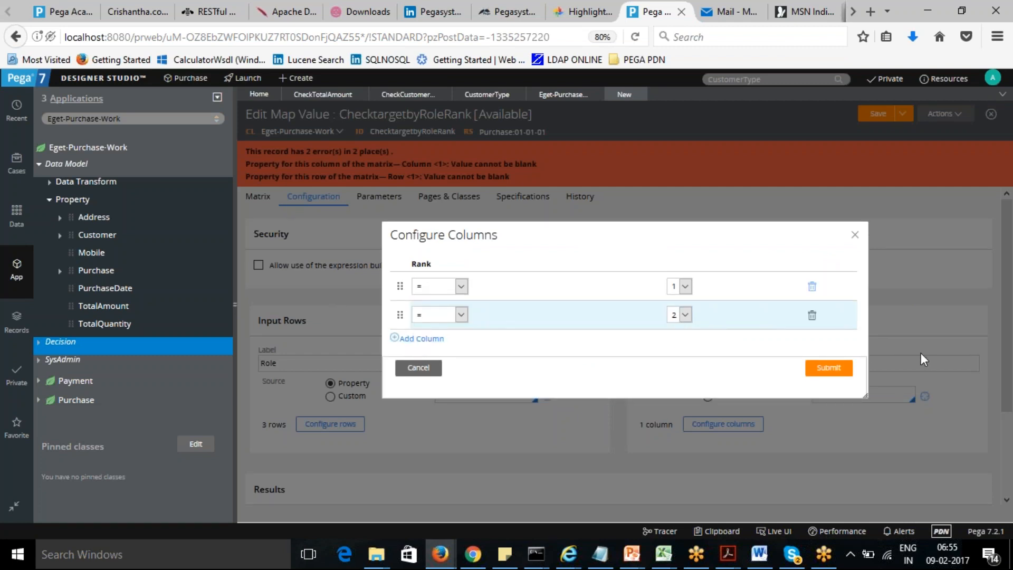
click(831, 370)
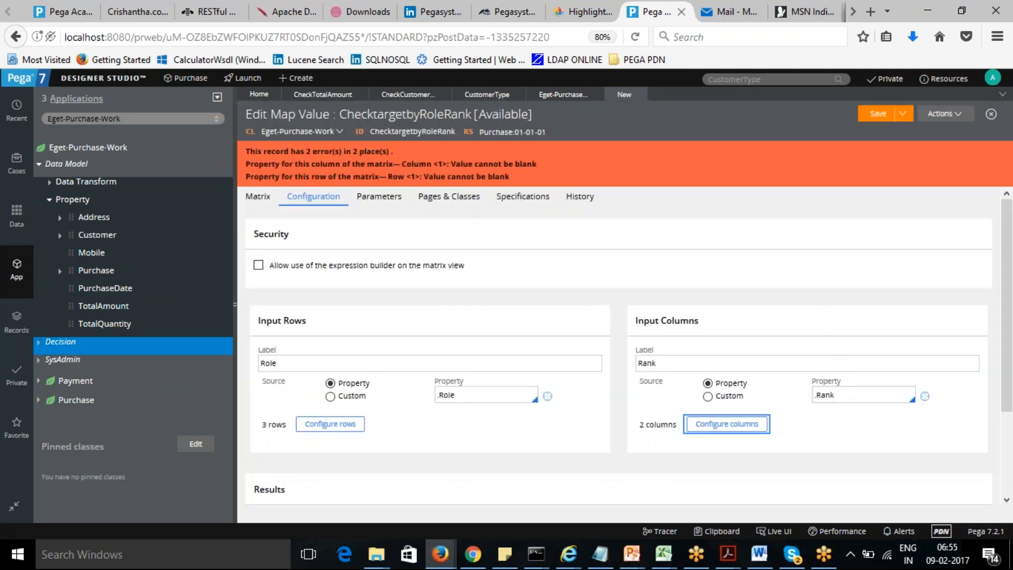
- In the matrix, enter 100, 150 and 50 for Sales Agent under Rank 1, Rank 2 and Default
click(264, 199)
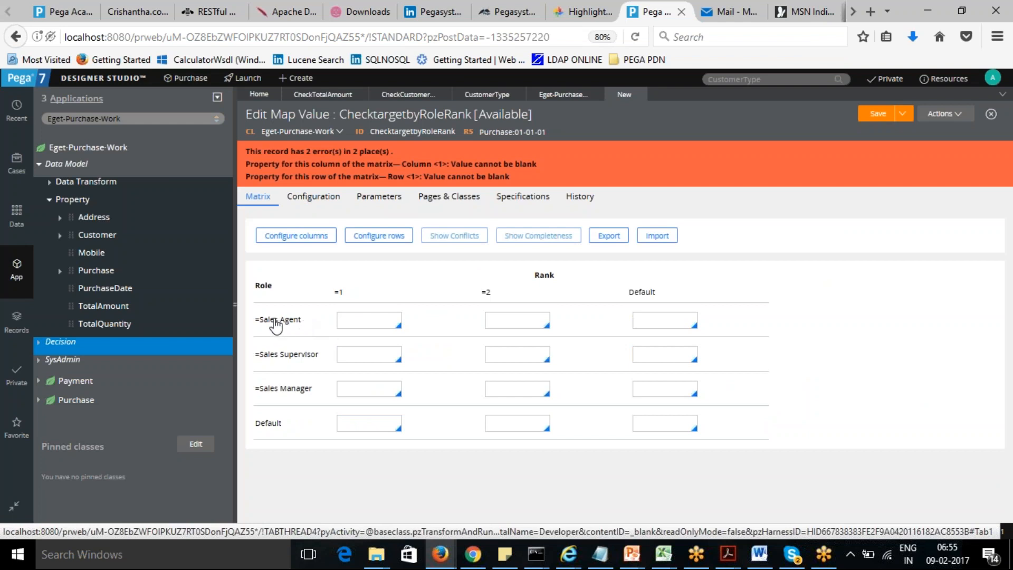
click(375, 318)
text(100)
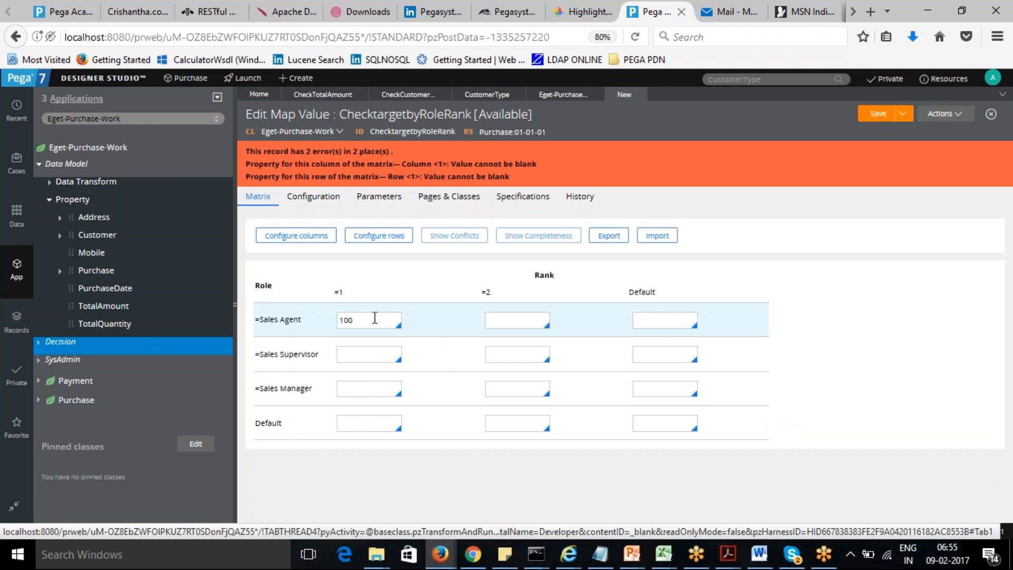
text(150)
click(653, 319)
text(50)
- Enter 125, 175 and 75 for Sales Supervisor under Rank 1, Rank 2 and Default
click(343, 356)
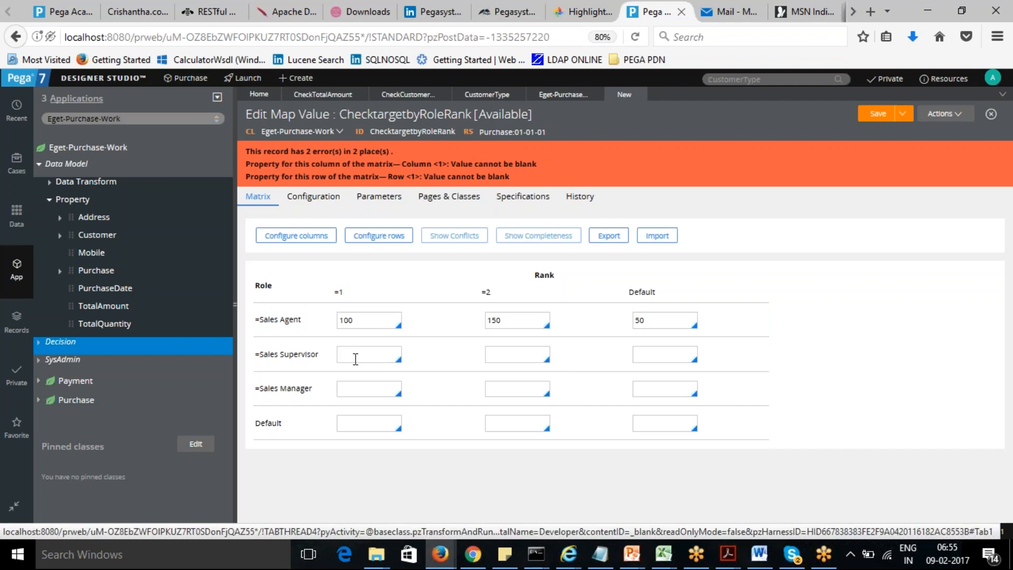
text(125)
key(Tab)
text(175)
text(75)
- Enter 140, 180 and 80 for Sales Manager under Rank 1, Rank 2 and Default
click(358, 389)
text(140)
key(Tab)
text(180)
text(80)
- Enter 40, 60 and 99 in the Default row under Rank 1, Rank 2 and Default, and save
click(361, 424)
text(40)
text(60)
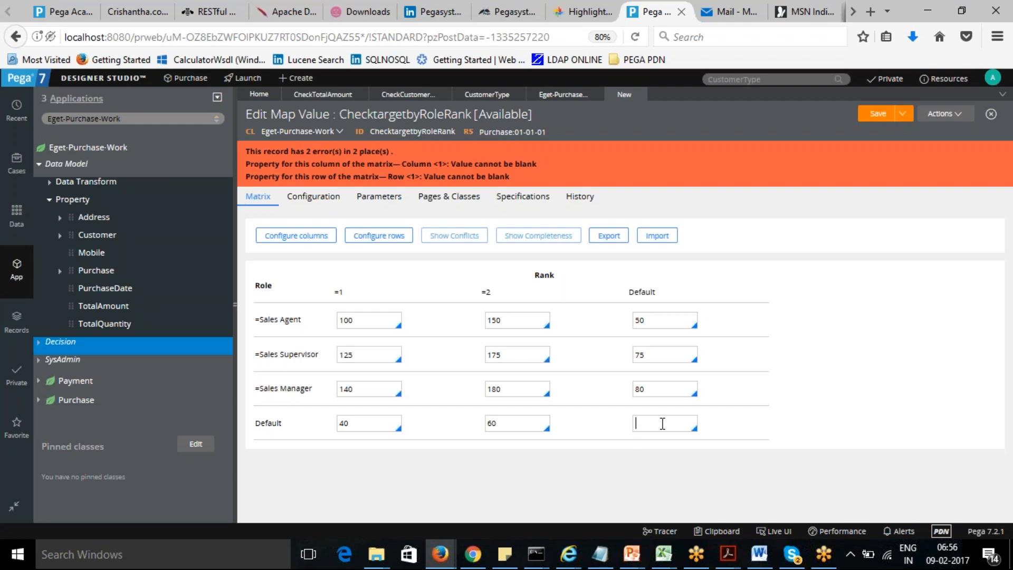
text(99)
click(875, 116)
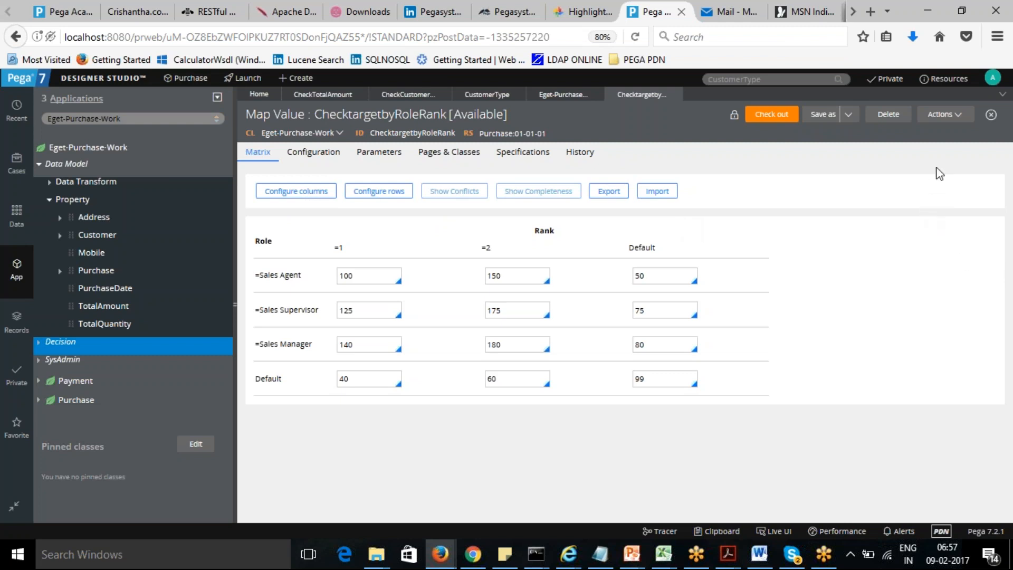
- Run the ChecktargetbyRoleRank map value and reset the test page
click(959, 117)
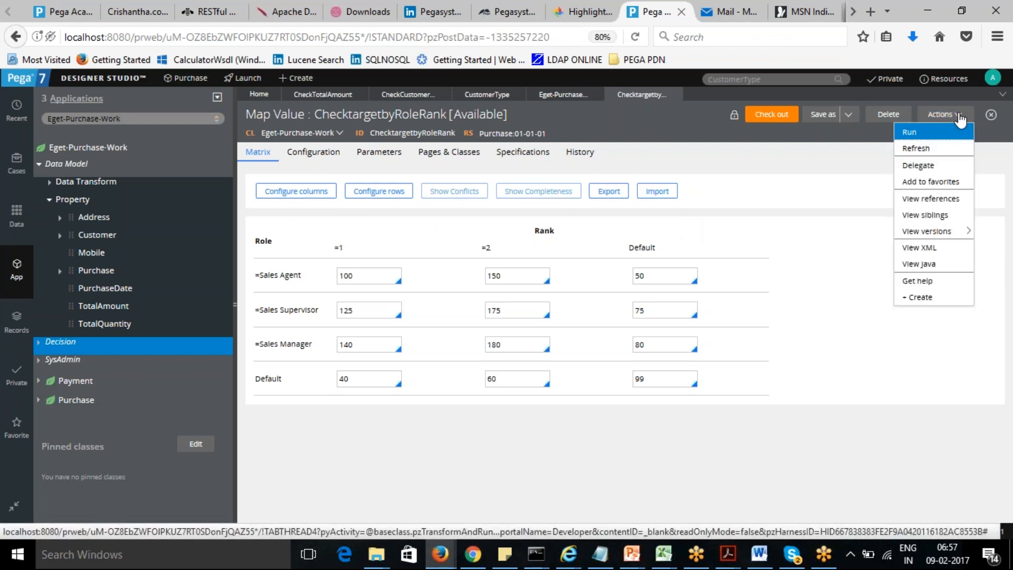
click(933, 135)
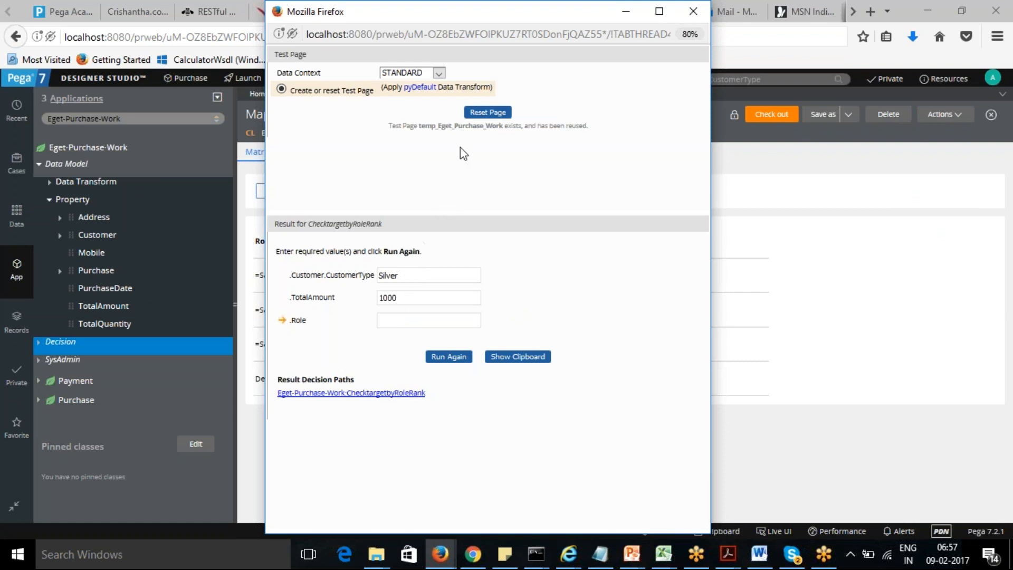
click(486, 113)
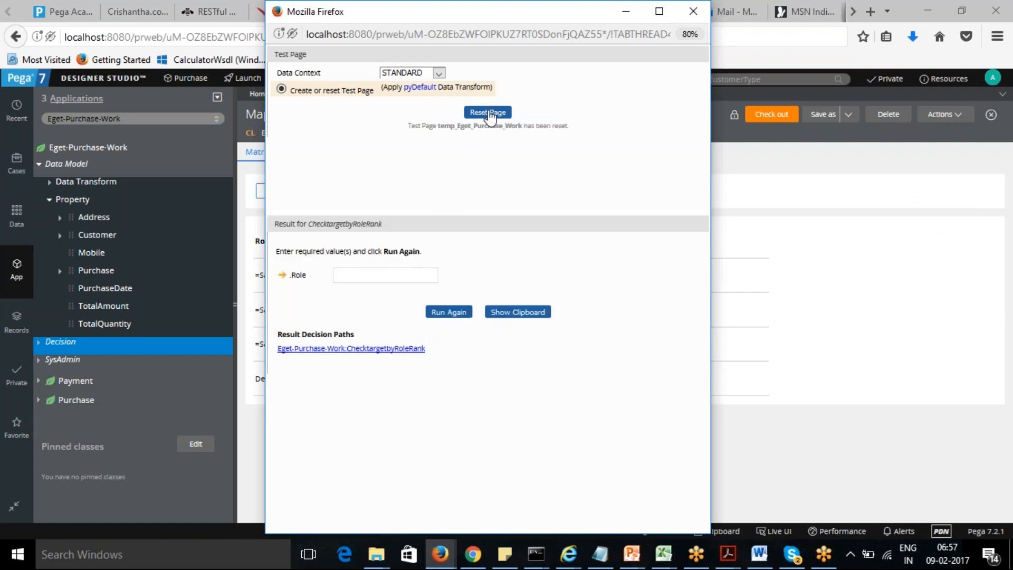
- Enter Sales Agent as the Role in the test and run it again
click(374, 276)
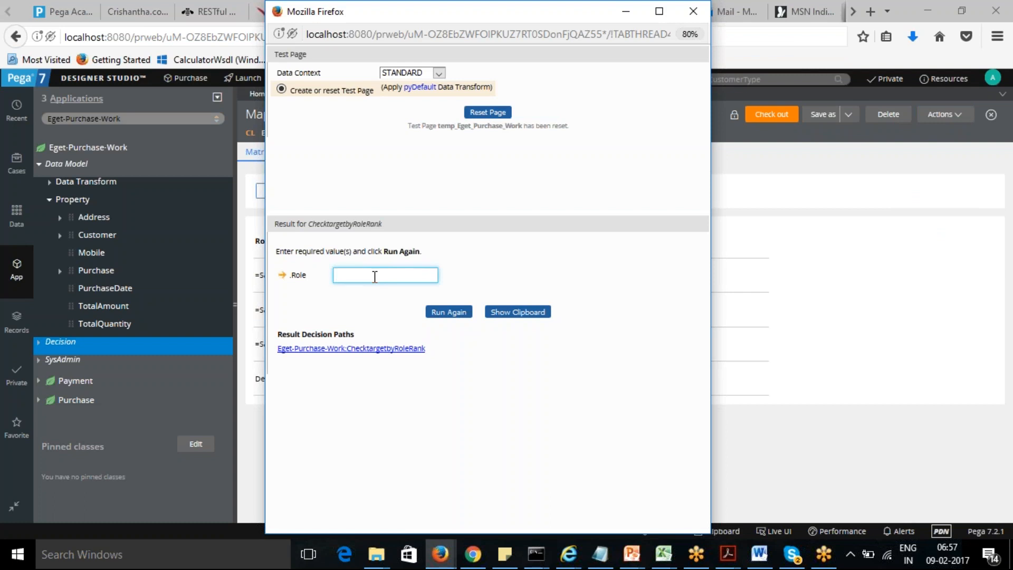
text(Sales Agent)
click(447, 313)
click(395, 298)
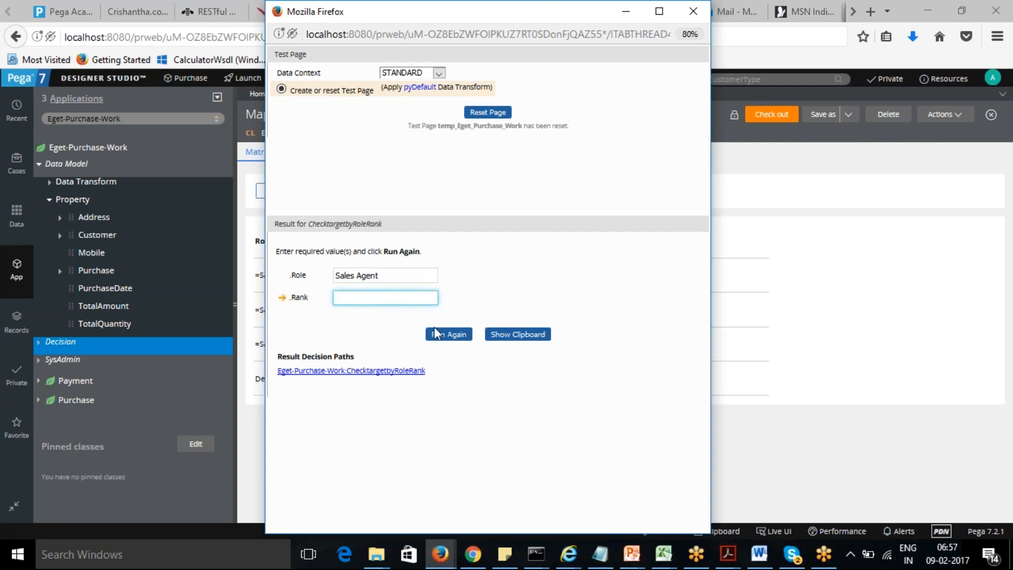
click(448, 338)
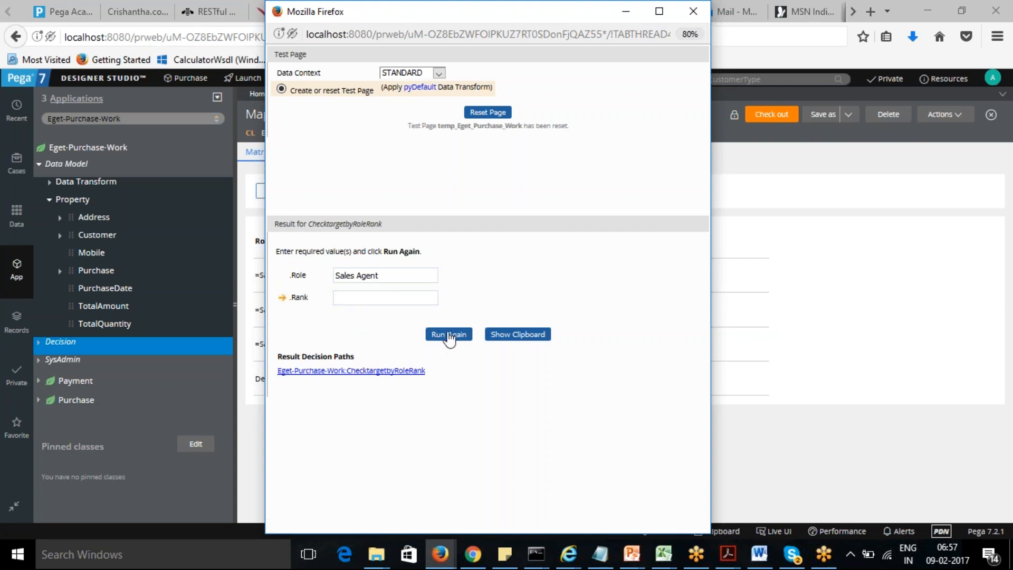
- Rerun the test with Rank set to 0
click(405, 300)
text(0)
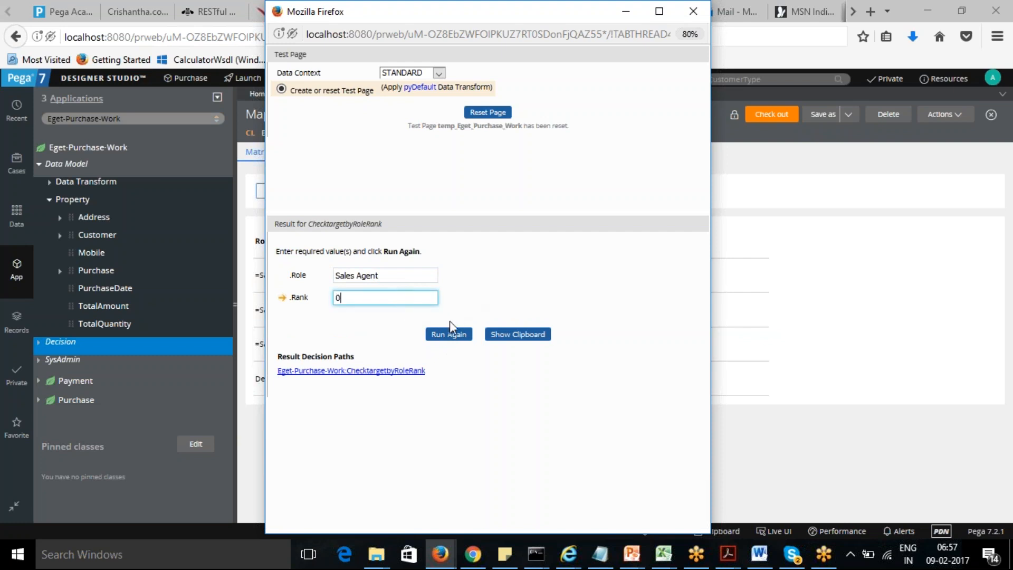
click(449, 335)
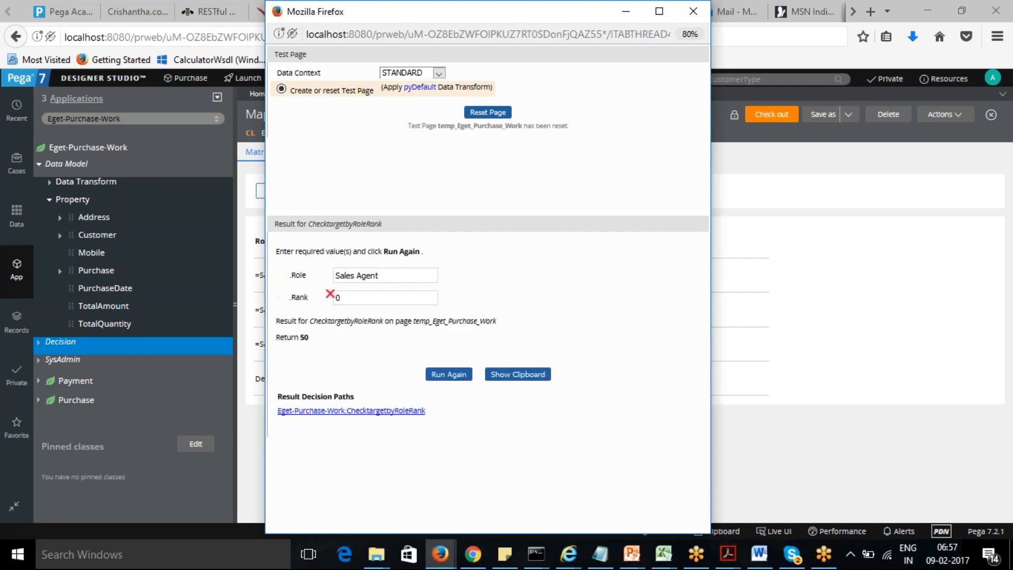
- Rerun the test with Rank set to 1
drag(351, 295, 306, 297)
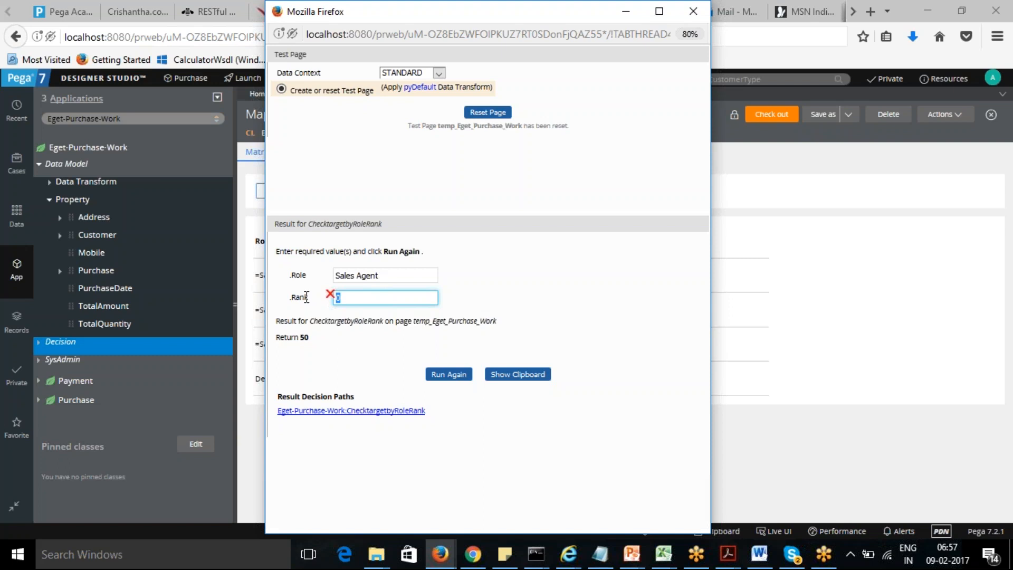
drag(276, 338, 311, 339)
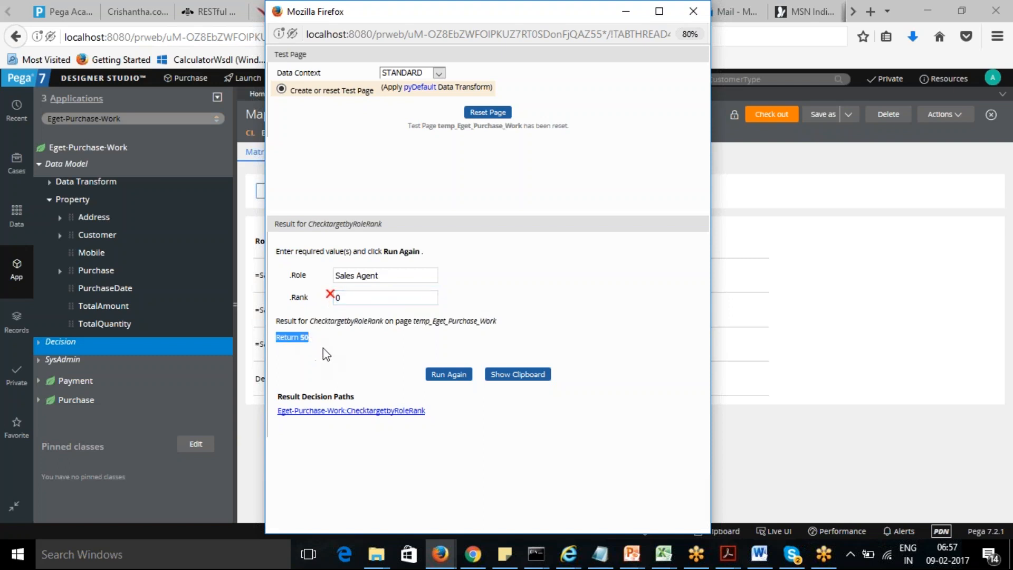
drag(340, 298, 322, 304)
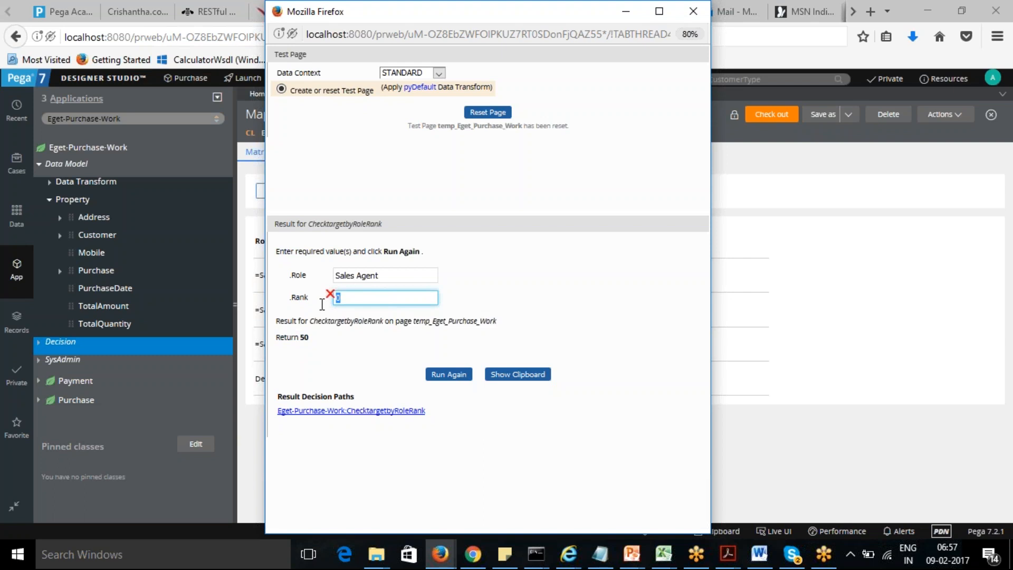
drag(379, 276, 327, 300)
text(1)
click(450, 375)
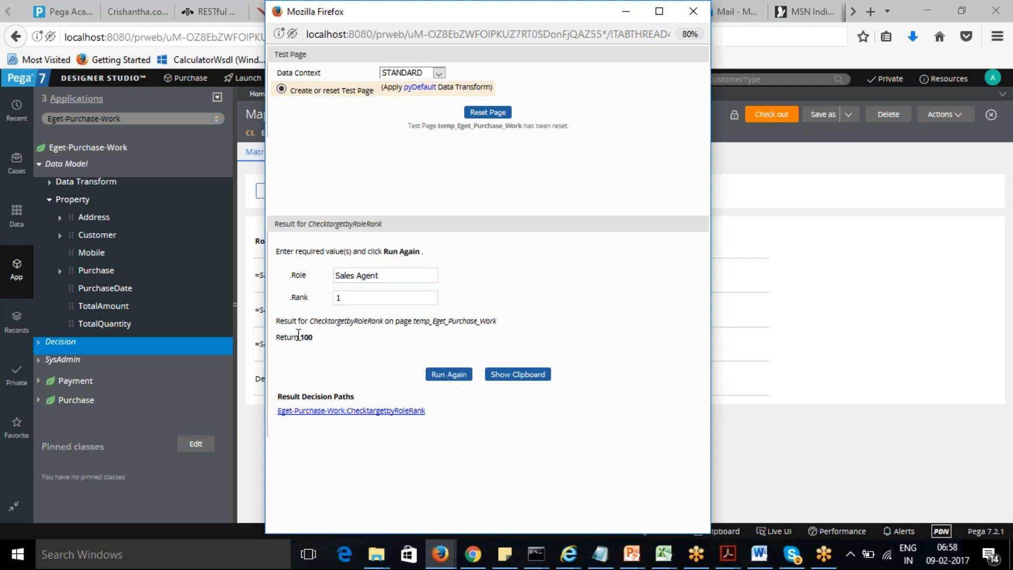
- Rerun the test with Rank set to 2
drag(362, 300, 321, 298)
text(2)
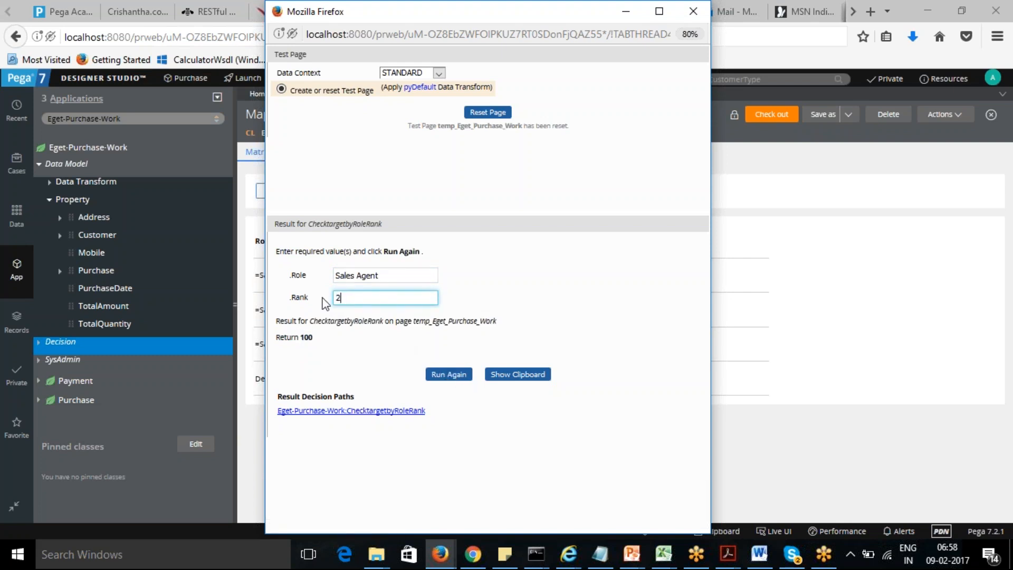
click(456, 374)
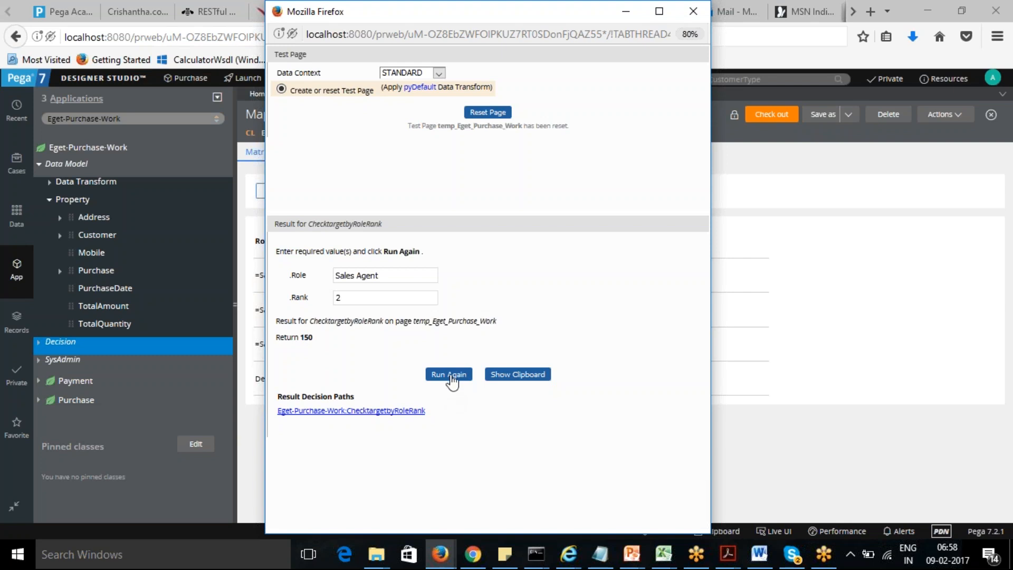
- Rerun the test with Role set to Sales Operator and Rank set to 5, then close the test window
drag(423, 15, 418, 54)
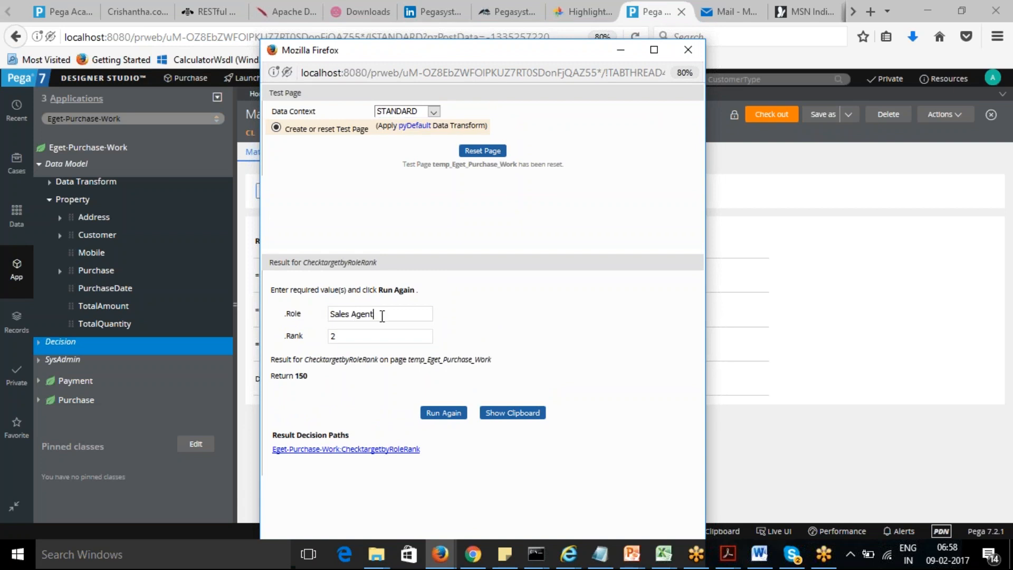
drag(380, 314, 270, 314)
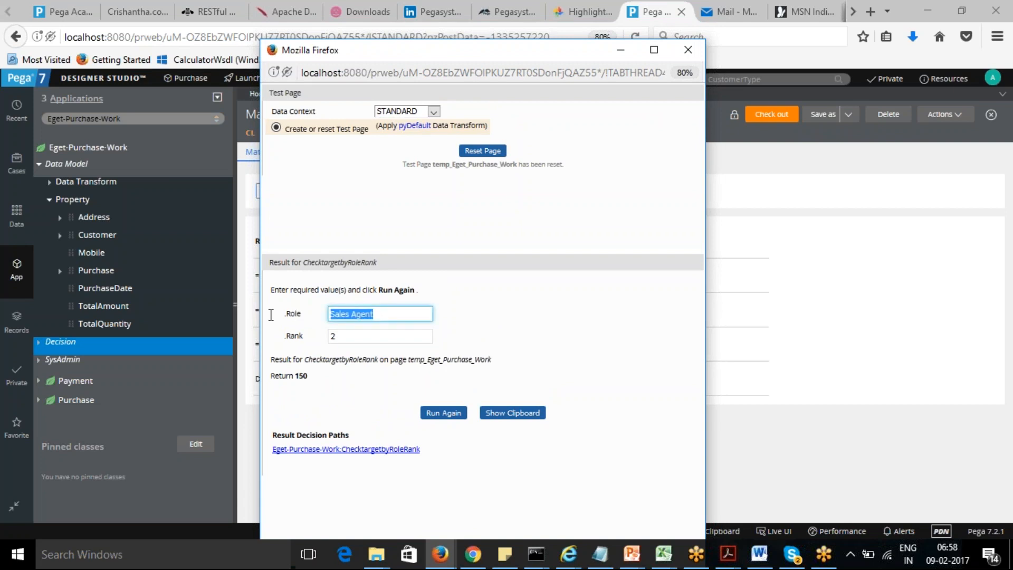
click(386, 319)
key(BackSpace)
key(BackSpace)
key(BackSpace)
key(BackSpace)
key(BackSpace)
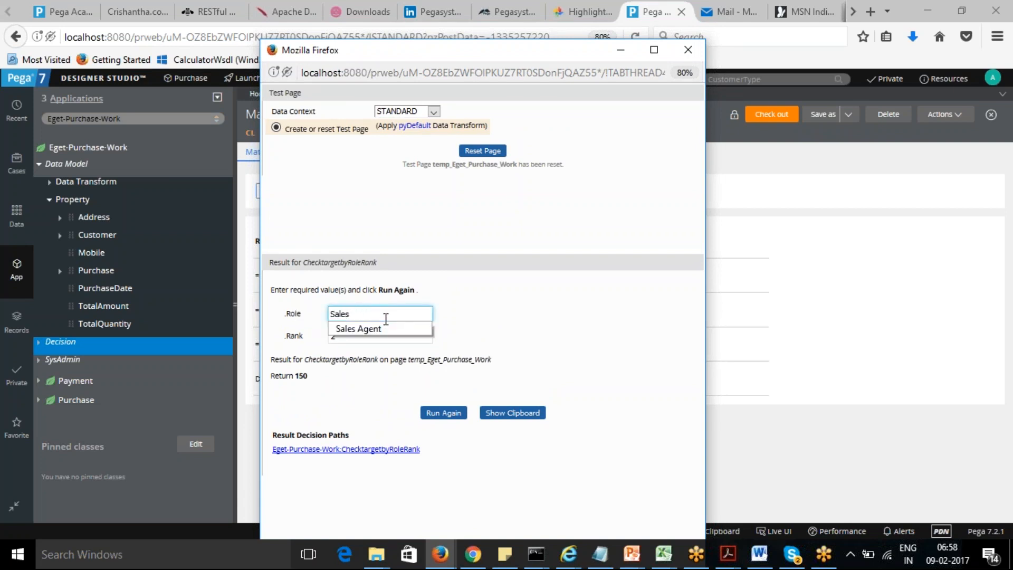
text(Operator)
key(Tab)
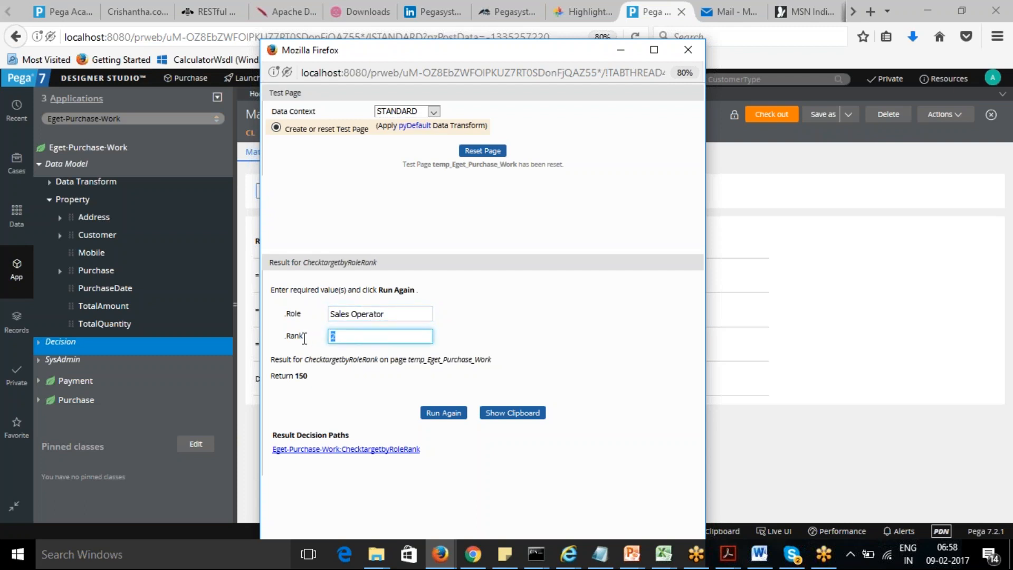
text(5)
click(585, 344)
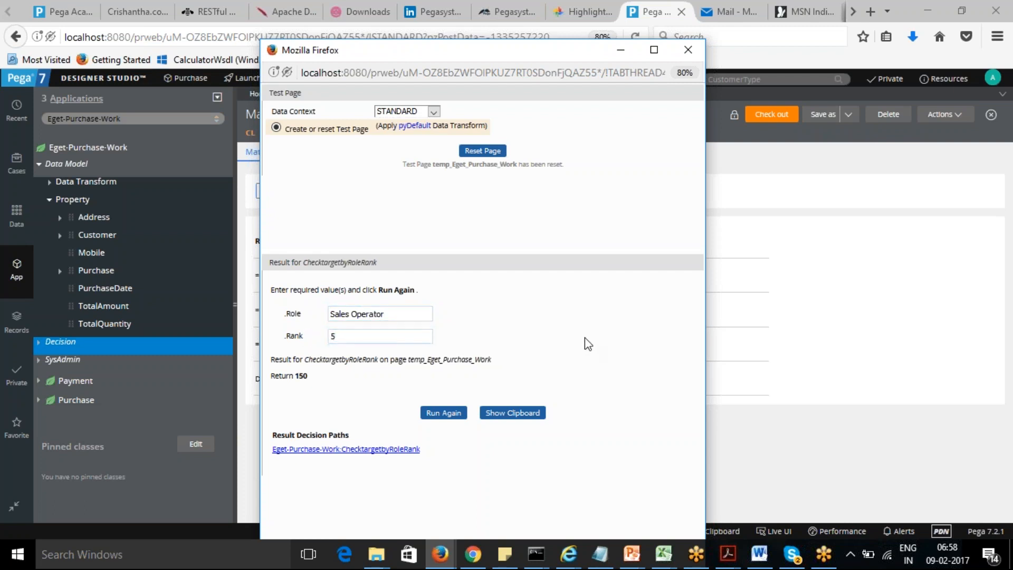
click(445, 415)
click(689, 51)
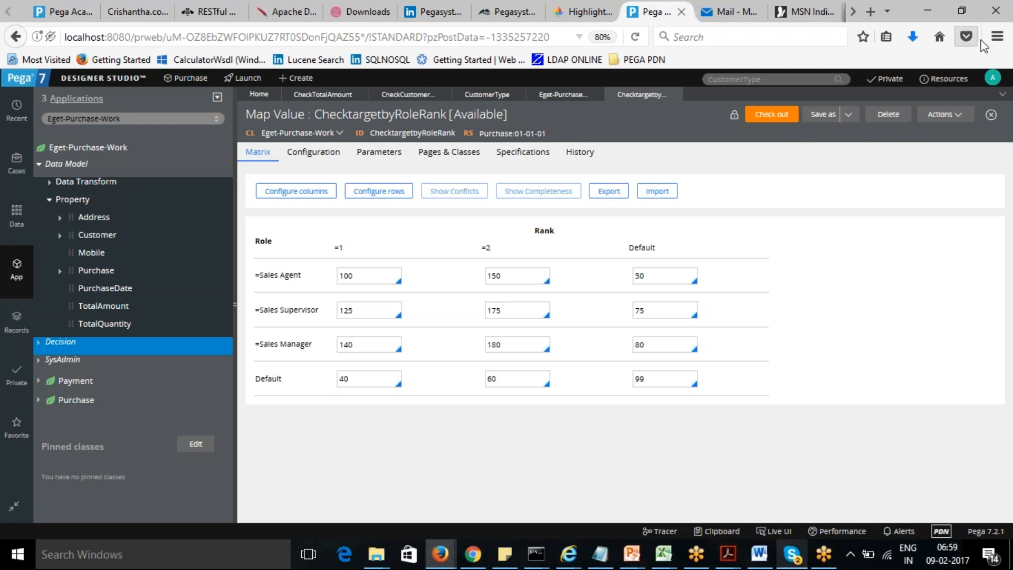
- Open the map value help page and read where map values can be referenced
click(959, 114)
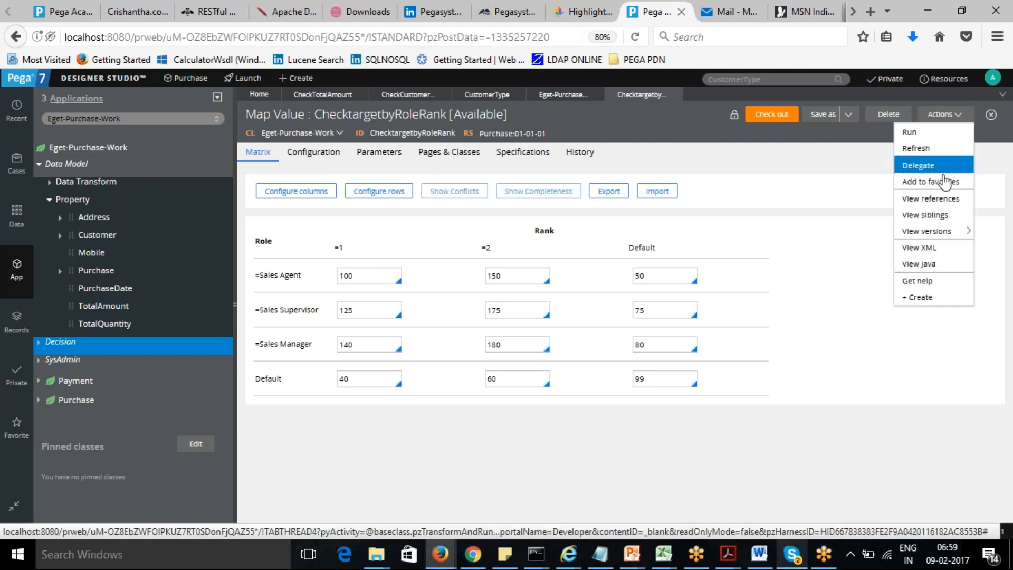
click(944, 281)
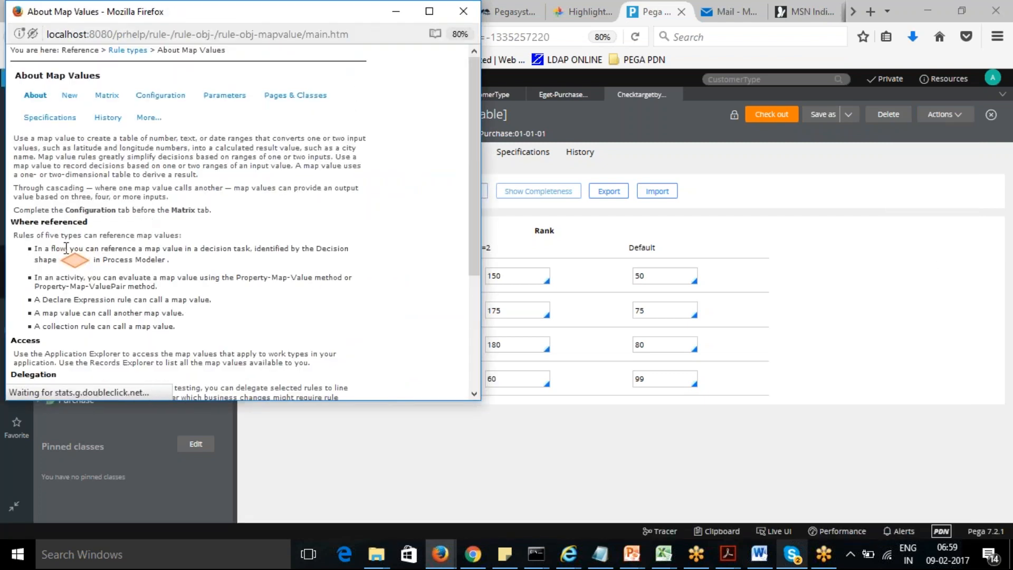
drag(172, 260, 32, 249)
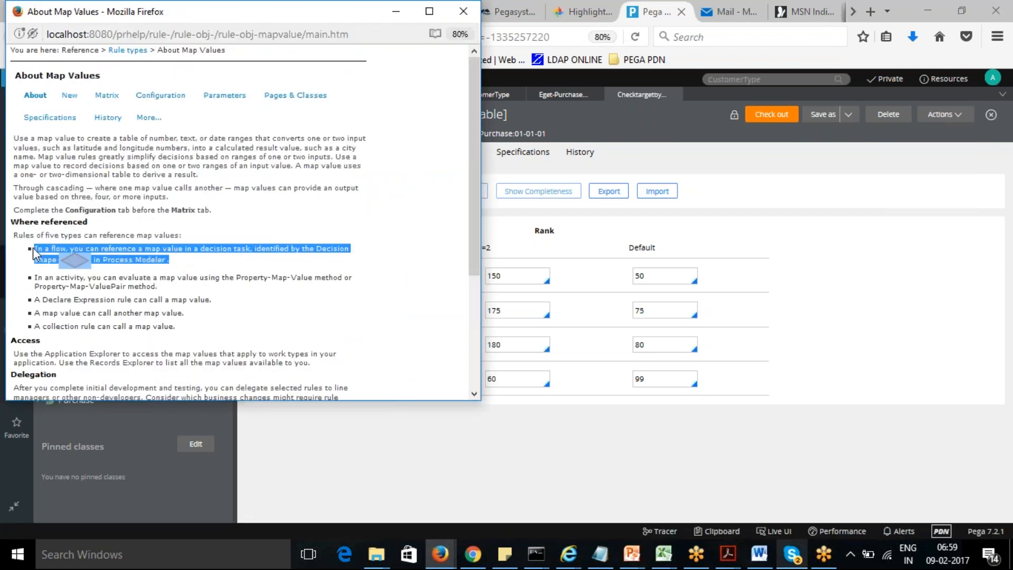
drag(158, 286, 106, 299)
click(102, 316)
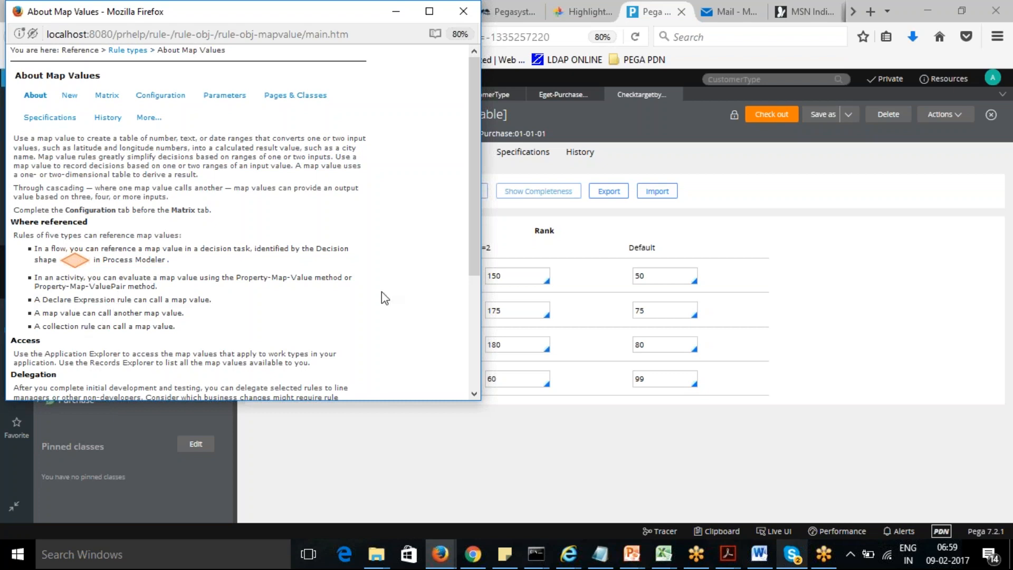
click(400, 18)
- Re-enter 150 in the Sales Agent row's Rank 2 cell of the matrix
click(518, 271)
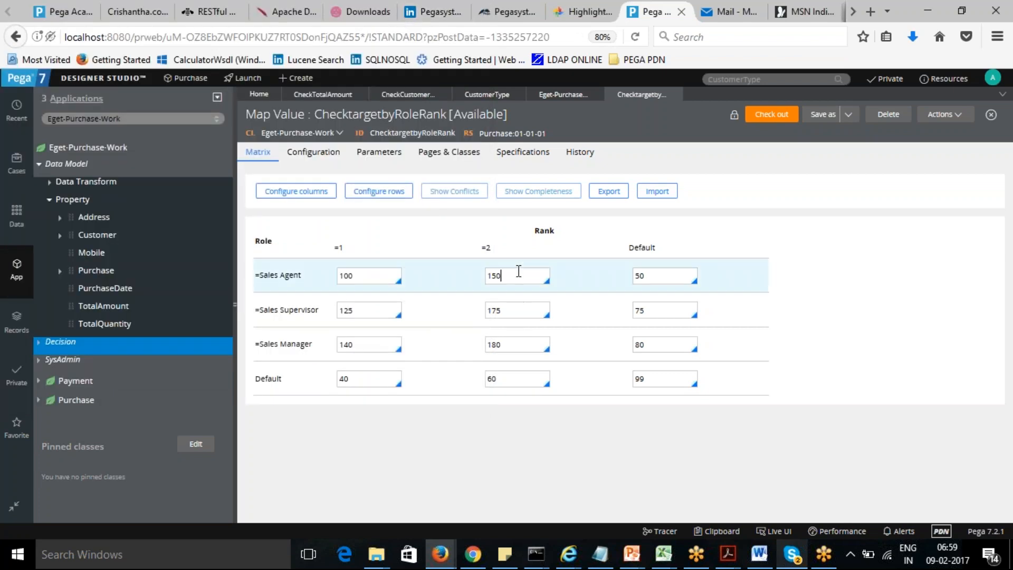
key(BackSpace)
key(BackSpace)
key(BackSpace)
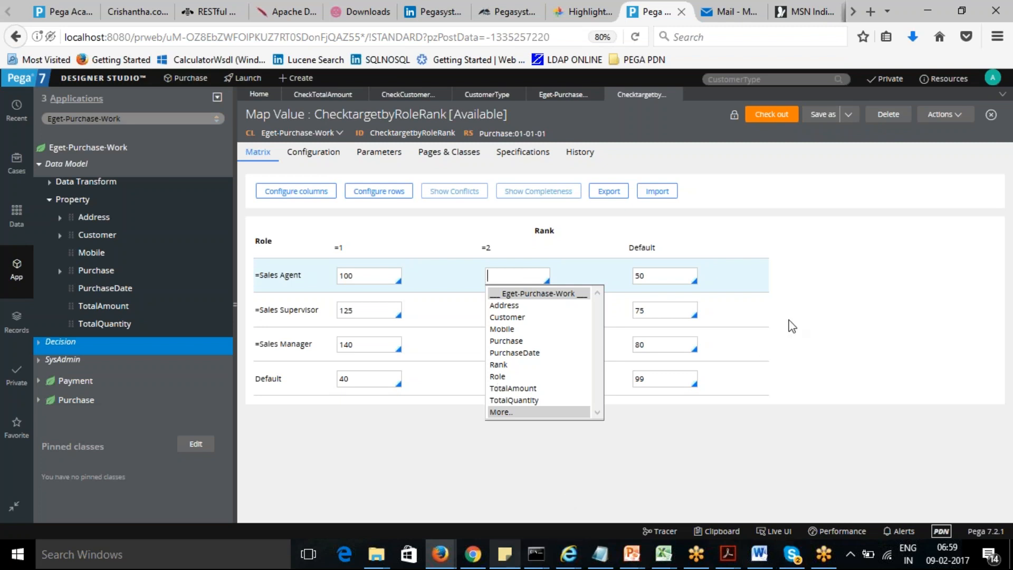
click(824, 287)
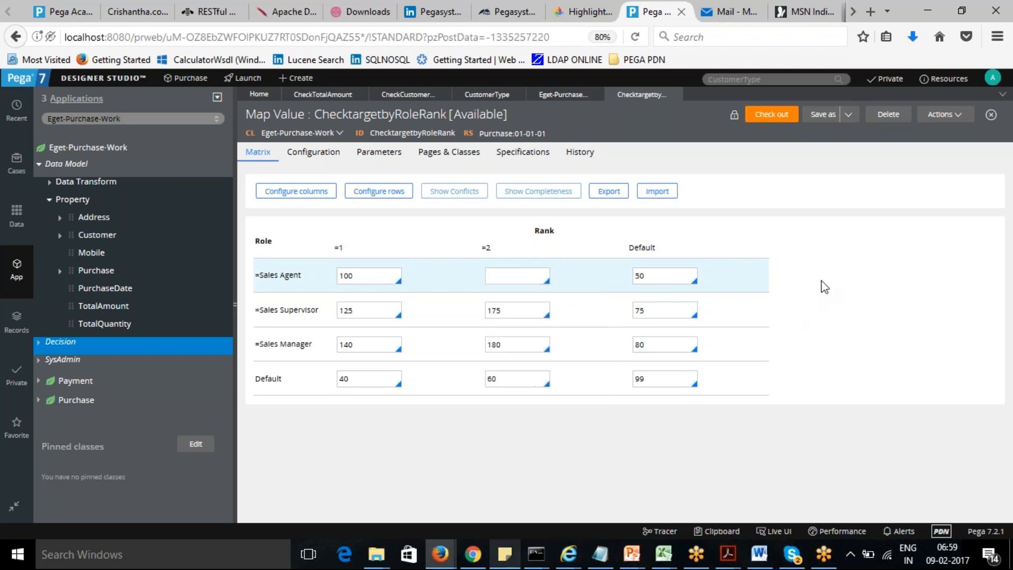
click(520, 271)
text(150)
- Check out and save the ChecktargetbyRoleRank map value
click(774, 112)
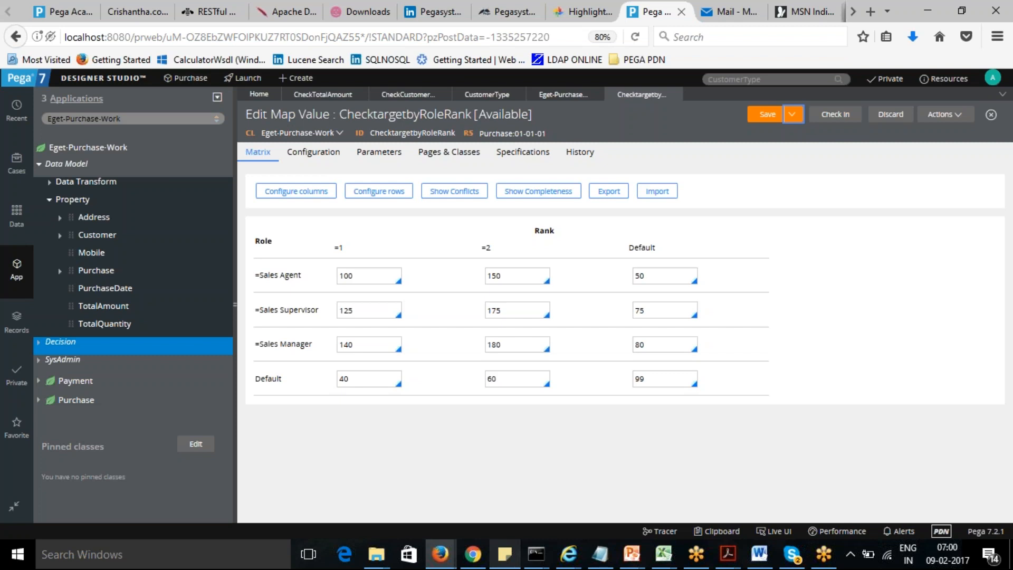
click(766, 117)
click(38, 165)
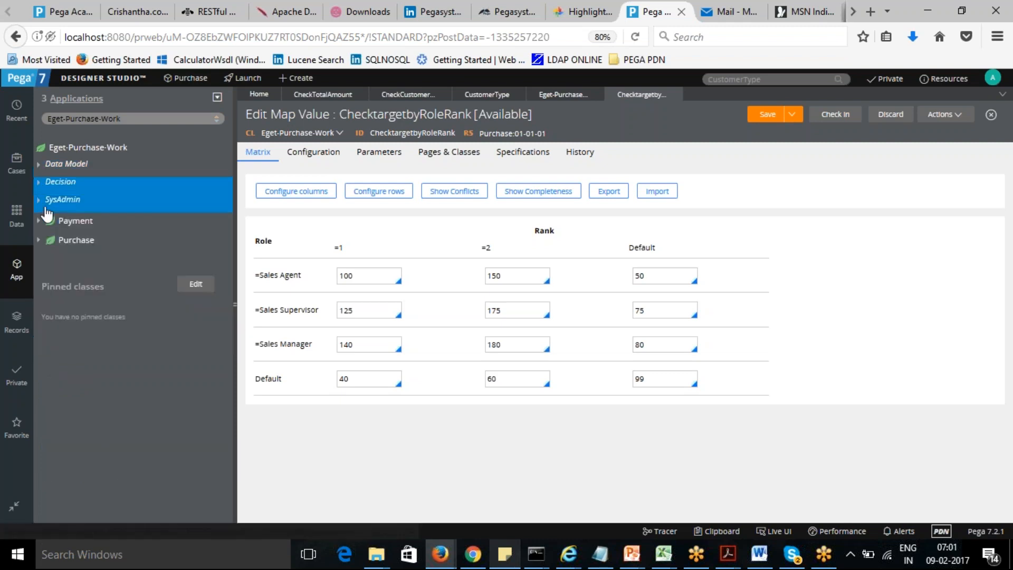